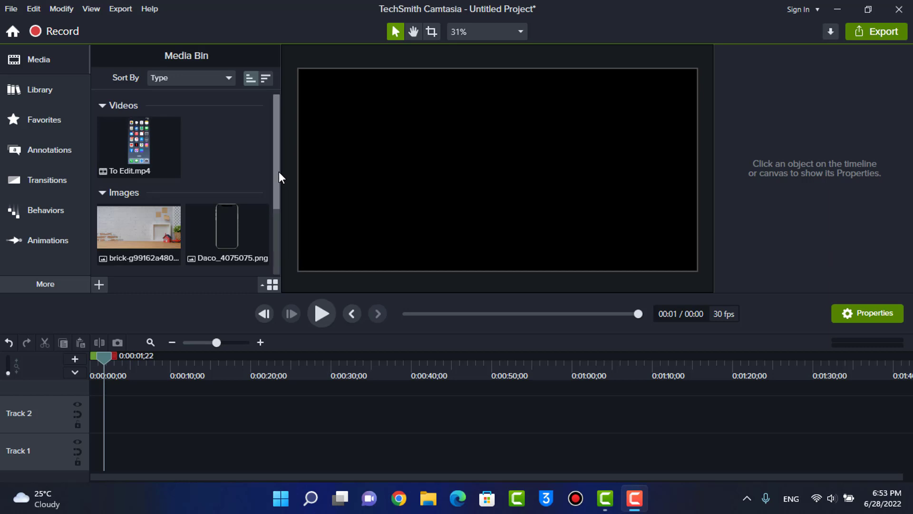
- Set the project's canvas dimensions to 1080p HD (1920x1080), keeping the frame rate at 30 fps
{"action": "left_click", "coordinate": [484, 28]}
{"action": "left_click", "coordinate": [499, 197]}
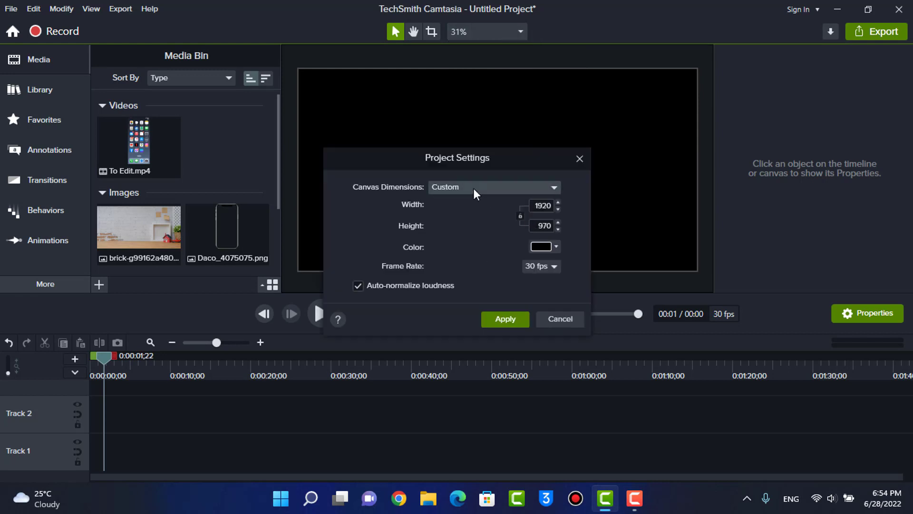
{"action": "left_click", "coordinate": [473, 188]}
{"action": "left_click", "coordinate": [472, 228]}
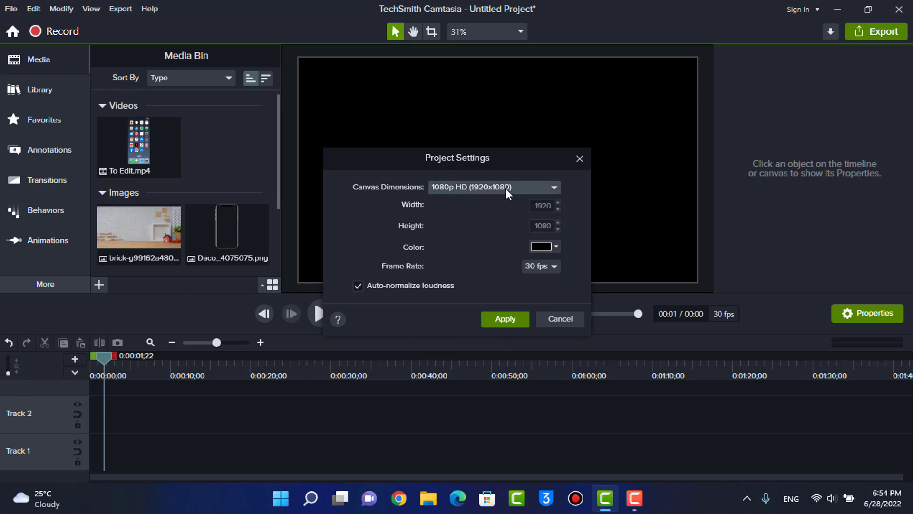
{"action": "left_click", "coordinate": [537, 268]}
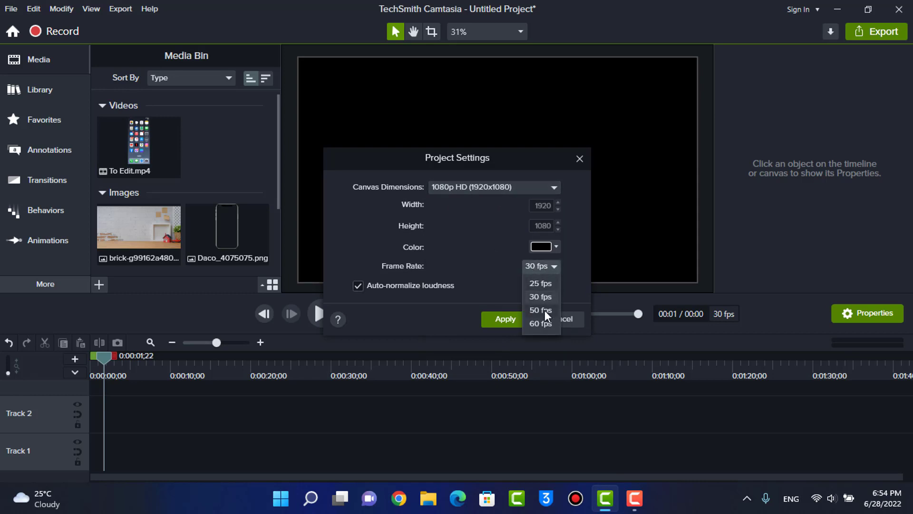
{"action": "left_click", "coordinate": [540, 267]}
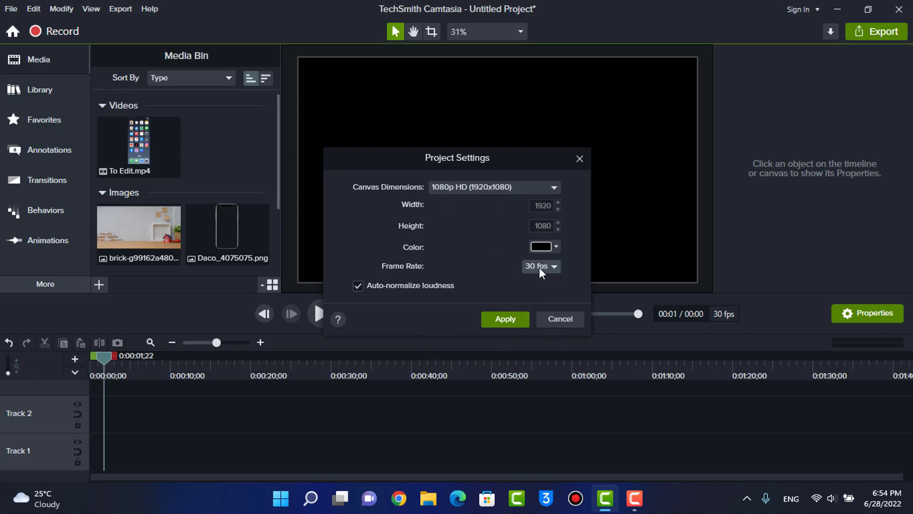
{"action": "left_click", "coordinate": [508, 321]}
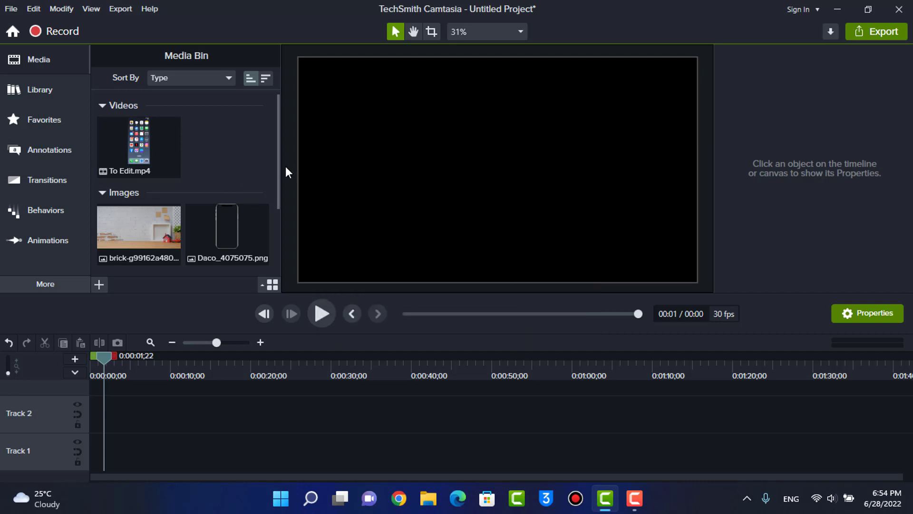
- Look over the video, image and audio files available in the media bin
{"action": "left_click_drag", "start_coordinate": [278, 173], "coordinate": [277, 220]}
{"action": "scroll", "coordinate": [206, 232], "scroll_direction": "up", "scroll_amount": 2}
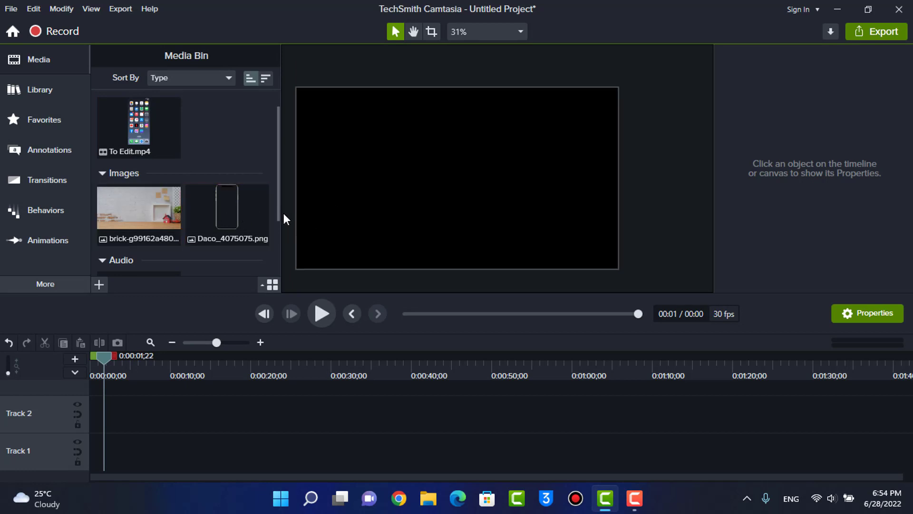
{"action": "scroll", "coordinate": [278, 210], "scroll_direction": "up", "scroll_amount": 2}
{"action": "left_click", "coordinate": [519, 31]}
{"action": "left_click", "coordinate": [512, 46]}
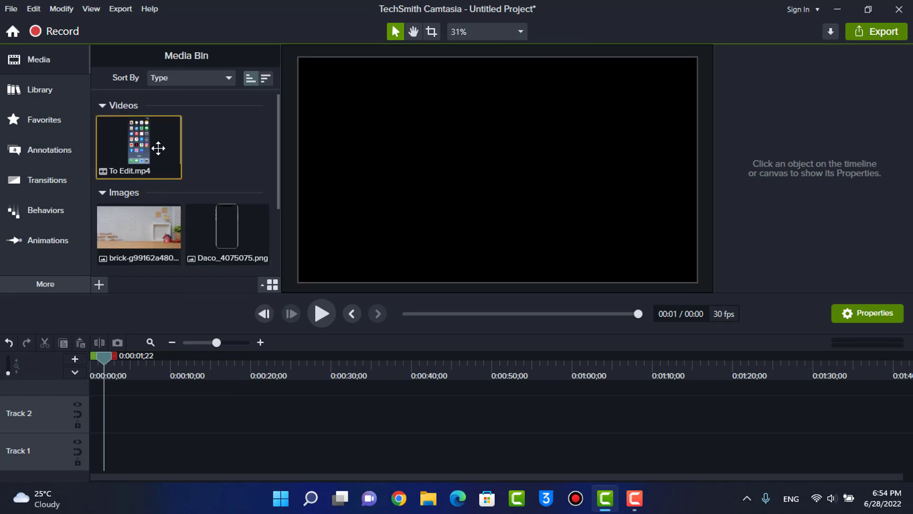
{"action": "mouse_move", "coordinate": [157, 151]}
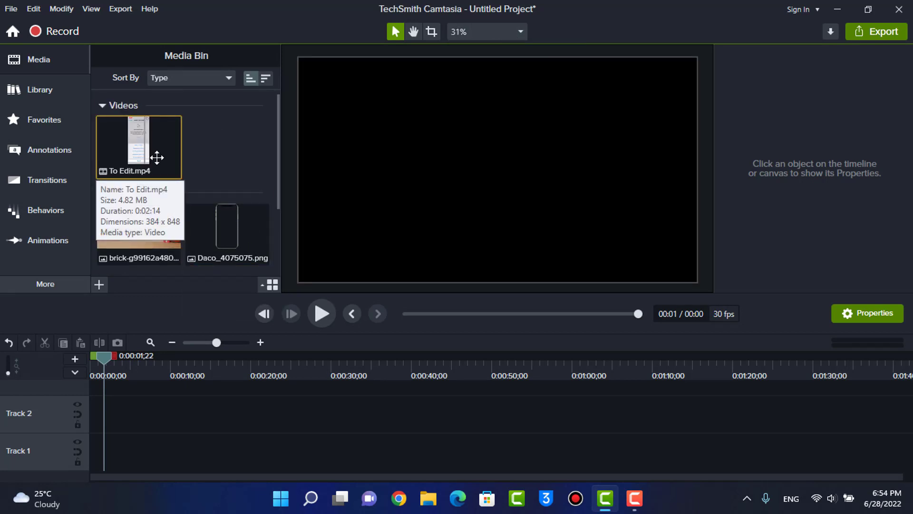
{"action": "scroll", "coordinate": [157, 157], "scroll_direction": "down", "scroll_amount": 2}
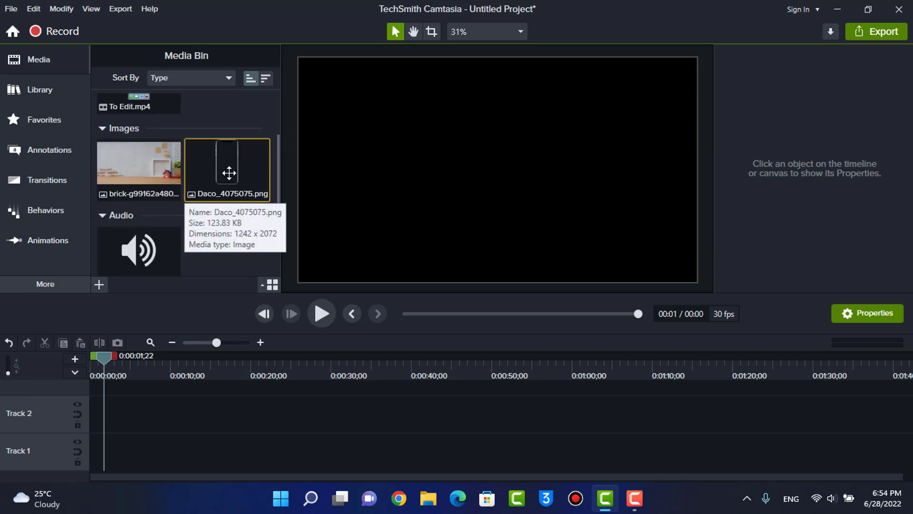
{"action": "scroll", "coordinate": [236, 174], "scroll_direction": "up", "scroll_amount": 2}
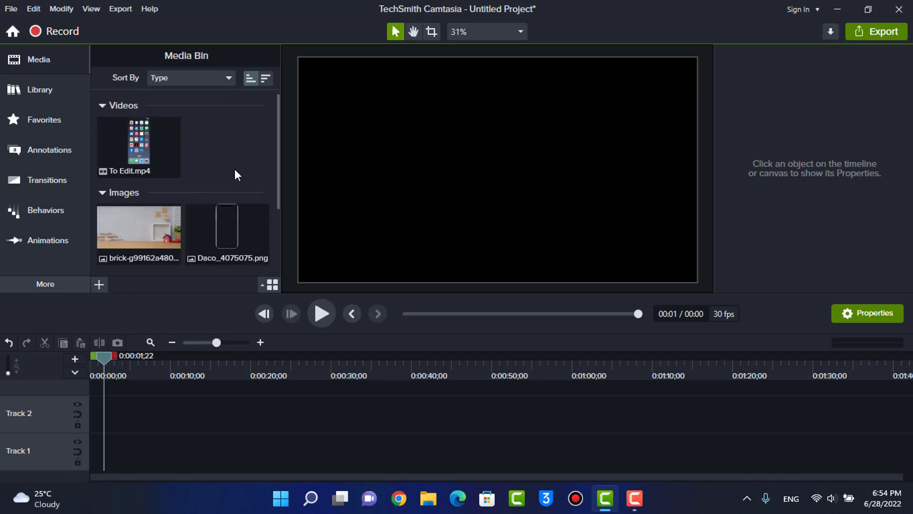
- Place To Edit.mp4 at the start of Track 1 and enlarge it to about 127.4% so it fills the canvas height
{"action": "left_click_drag", "start_coordinate": [138, 143], "coordinate": [77, 462]}
{"action": "left_click_drag", "start_coordinate": [144, 363], "coordinate": [154, 364]}
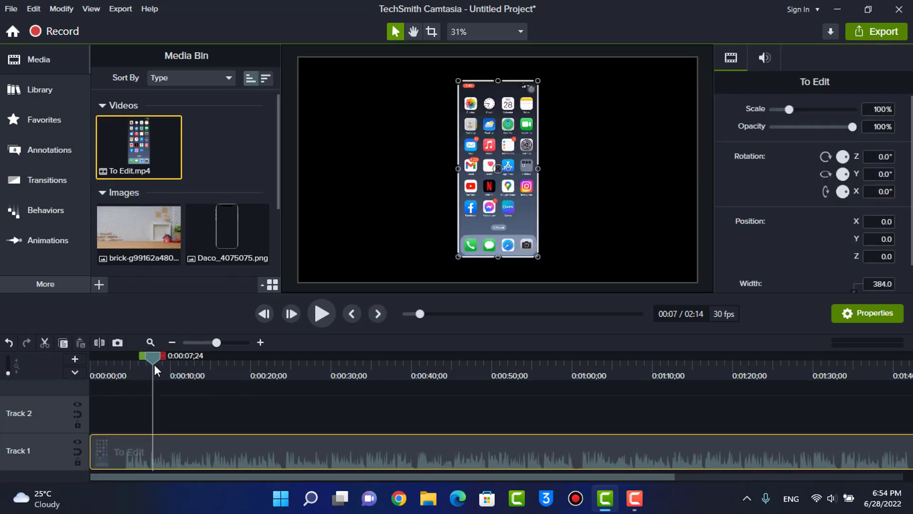
{"action": "left_click_drag", "start_coordinate": [506, 217], "coordinate": [506, 193]}
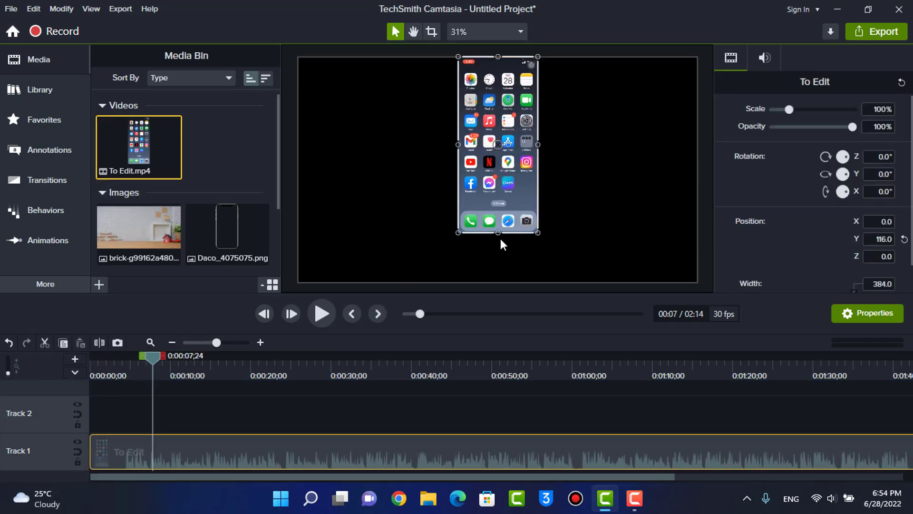
{"action": "left_click_drag", "start_coordinate": [502, 243], "coordinate": [501, 285]}
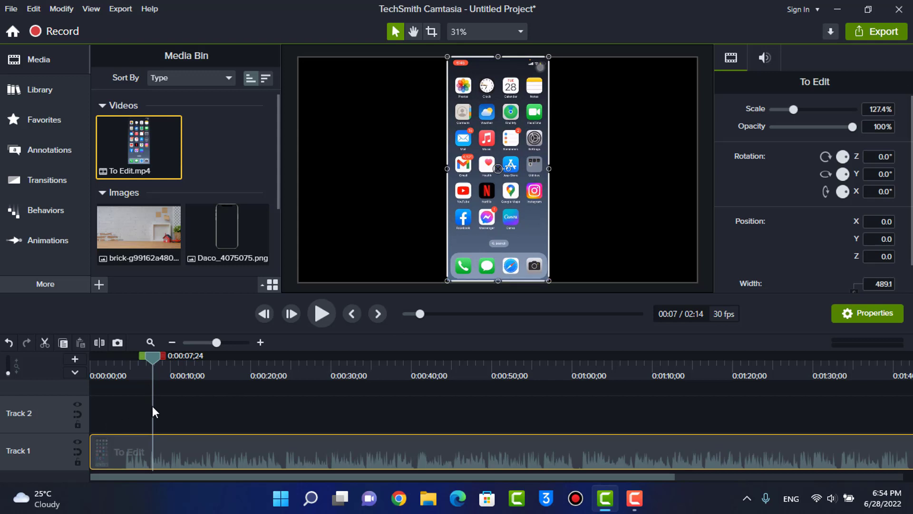
- Add the phone frame image Daco_4075075.png at the start of Track 2, above the To Edit clip on Track 1
{"action": "left_click_drag", "start_coordinate": [114, 371], "coordinate": [90, 371]}
{"action": "left_click_drag", "start_coordinate": [127, 449], "coordinate": [173, 413]}
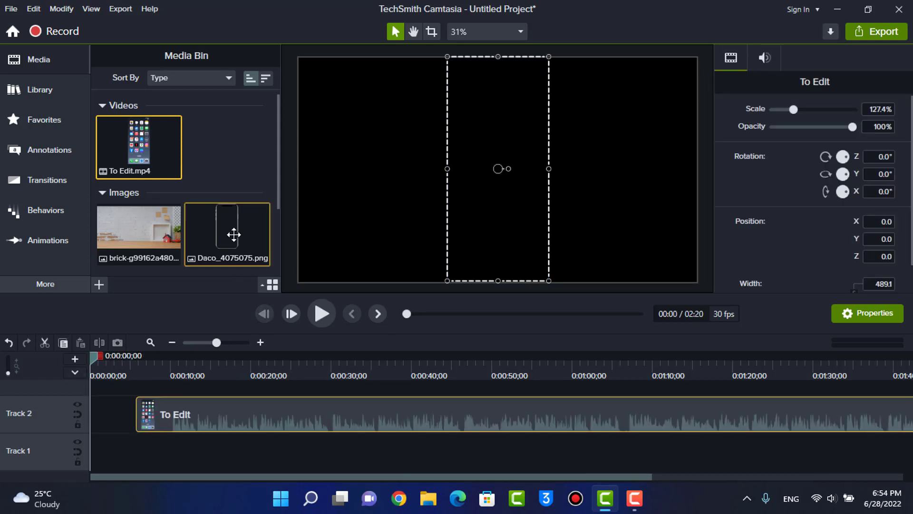
{"action": "left_click_drag", "start_coordinate": [184, 449], "coordinate": [146, 449]}
{"action": "left_click_drag", "start_coordinate": [227, 228], "coordinate": [95, 413]}
{"action": "left_click_drag", "start_coordinate": [97, 353], "coordinate": [101, 375]}
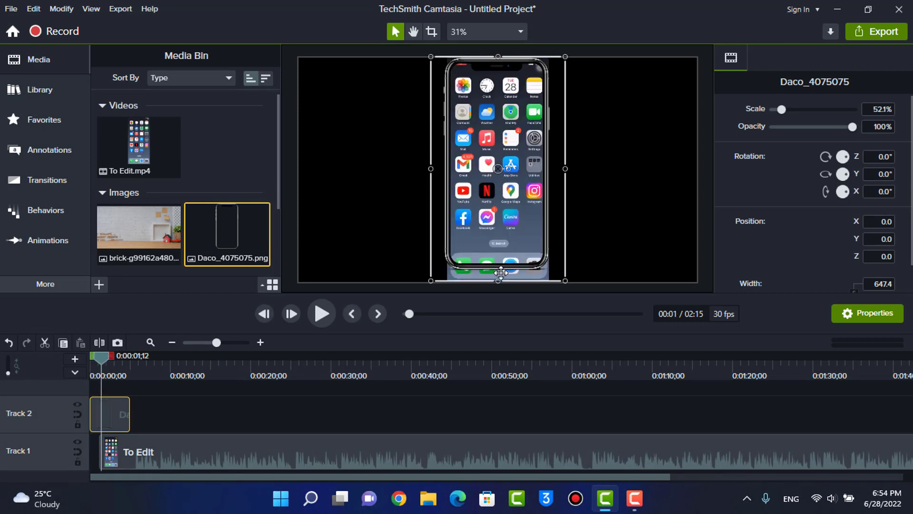
- Change the project's canvas color to light grey
{"action": "left_click", "coordinate": [481, 35]}
{"action": "left_click", "coordinate": [493, 195]}
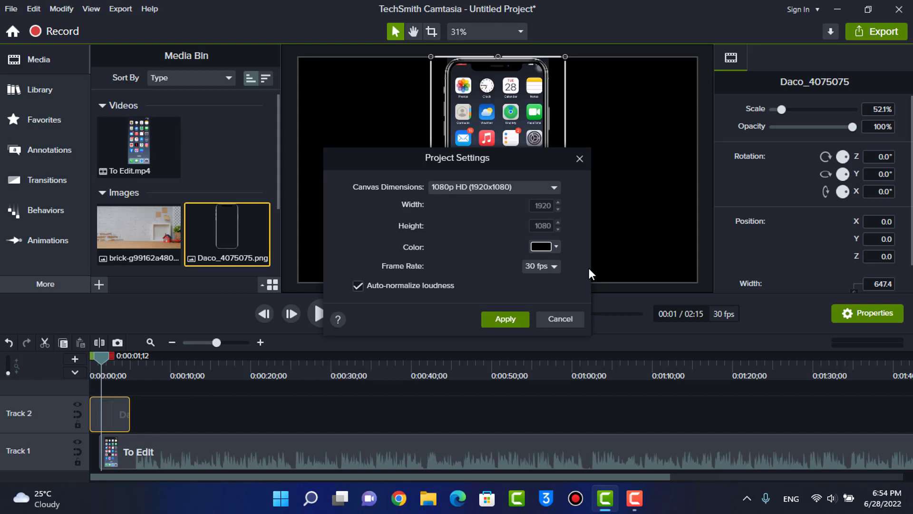
{"action": "left_click", "coordinate": [537, 249]}
{"action": "left_click", "coordinate": [485, 287]}
{"action": "left_click", "coordinate": [505, 319]}
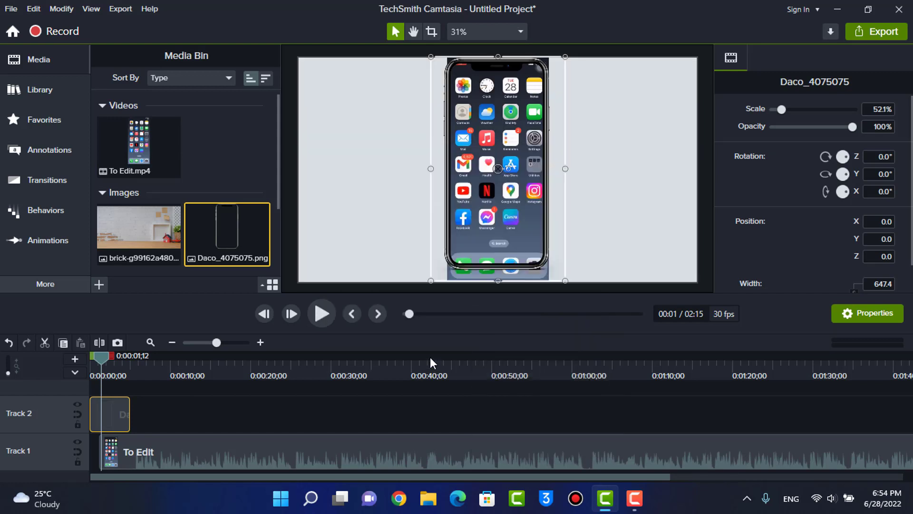
- Shift the To Edit clip later on Track 1 to uncover the phone frame image and inspect the frame up close
{"action": "left_click_drag", "start_coordinate": [105, 450], "coordinate": [155, 441]}
{"action": "left_click", "coordinate": [104, 424]}
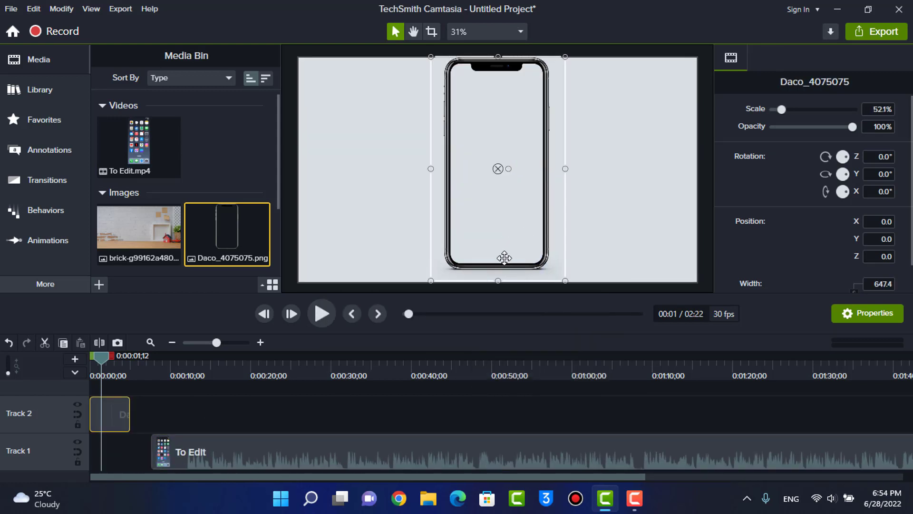
{"action": "left_click_drag", "start_coordinate": [499, 286], "coordinate": [499, 295]}
{"action": "scroll", "coordinate": [500, 196], "scroll_direction": "up", "scroll_amount": 3}
{"action": "left_click", "coordinate": [413, 31]}
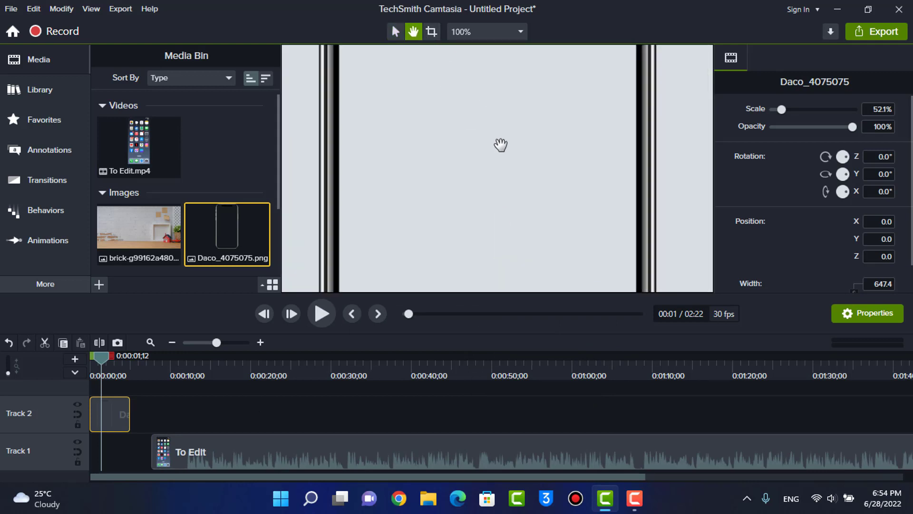
{"action": "left_click_drag", "start_coordinate": [499, 144], "coordinate": [462, 97]}
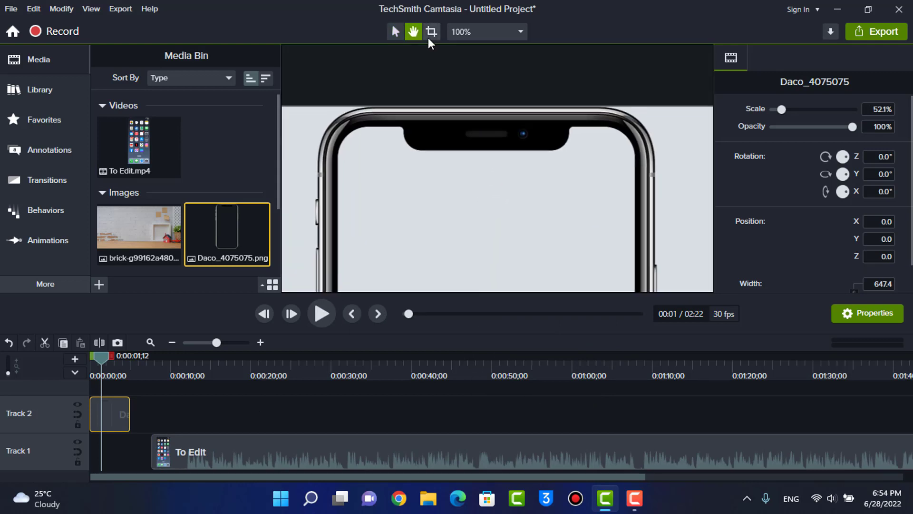
{"action": "left_click_drag", "start_coordinate": [526, 188], "coordinate": [485, 98]}
{"action": "scroll", "coordinate": [487, 173], "scroll_direction": "down", "scroll_amount": 3}
{"action": "scroll", "coordinate": [485, 97], "scroll_direction": "down", "scroll_amount": 3}
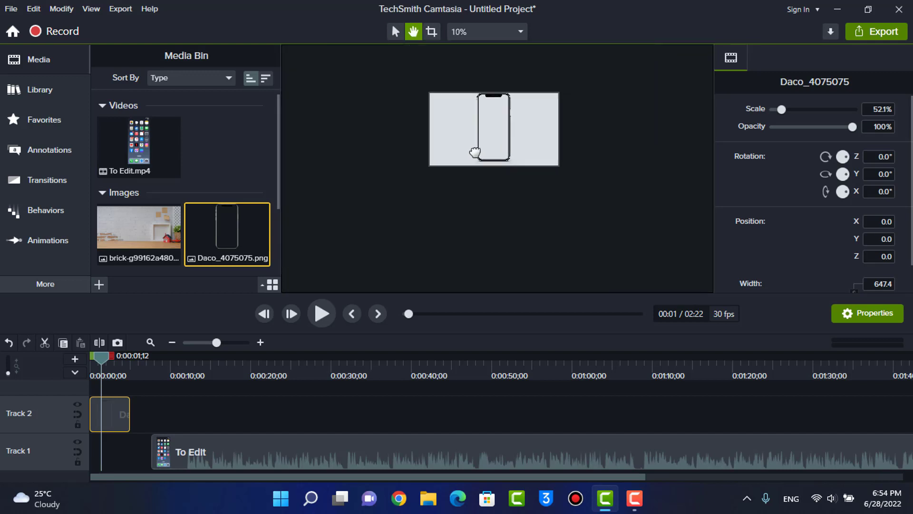
{"action": "left_click", "coordinate": [487, 32]}
{"action": "left_click", "coordinate": [497, 50]}
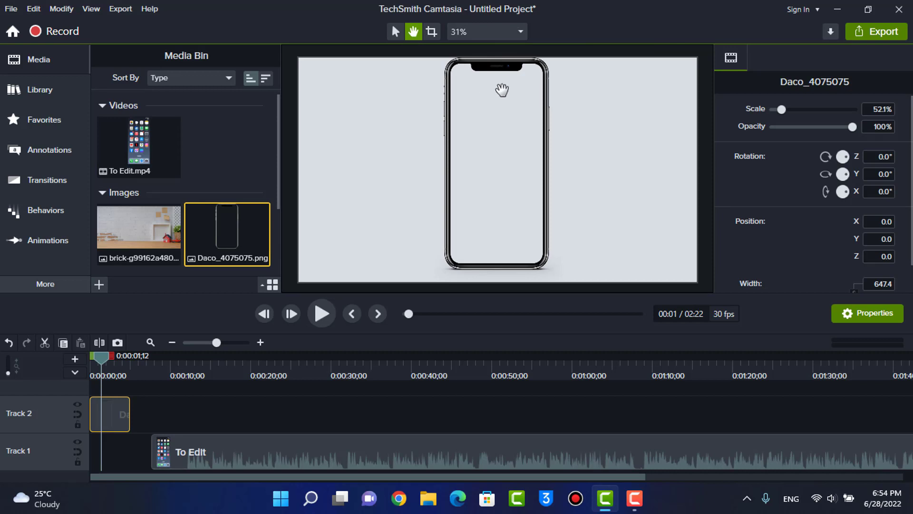
{"action": "left_click", "coordinate": [396, 32]}
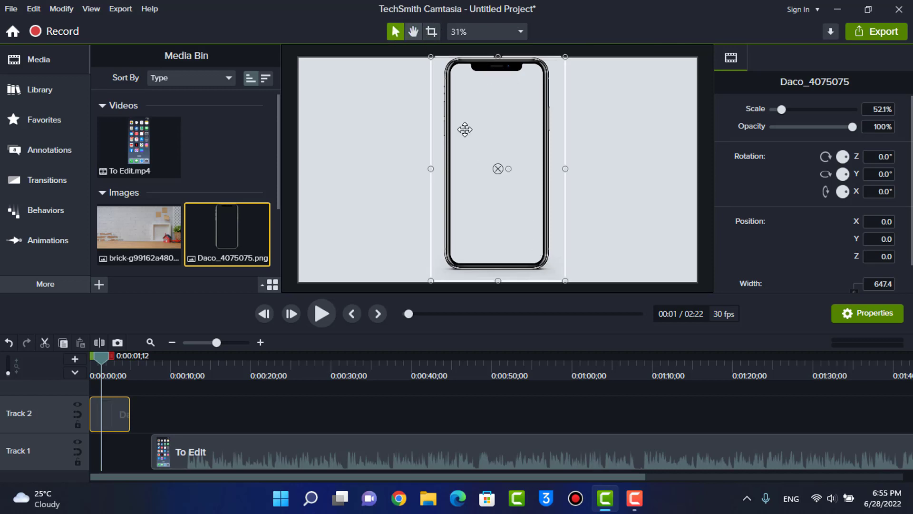
- Enlarge the phone frame image downward to a scale of about 54.6% so the phone fills the canvas height
{"action": "scroll", "coordinate": [465, 129], "scroll_direction": "up", "scroll_amount": 3}
{"action": "left_click", "coordinate": [414, 32]}
{"action": "left_click_drag", "start_coordinate": [508, 280], "coordinate": [453, 66]}
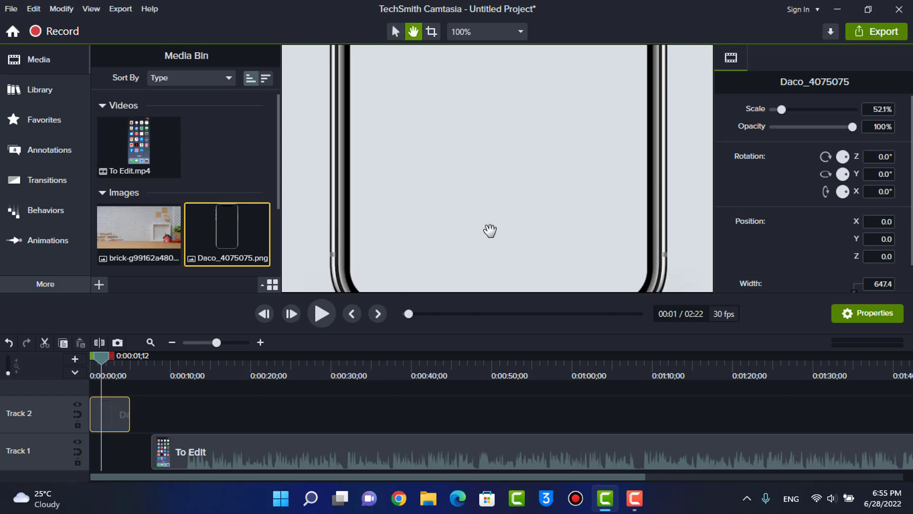
{"action": "left_click_drag", "start_coordinate": [490, 230], "coordinate": [490, 119]}
{"action": "left_click", "coordinate": [393, 32]}
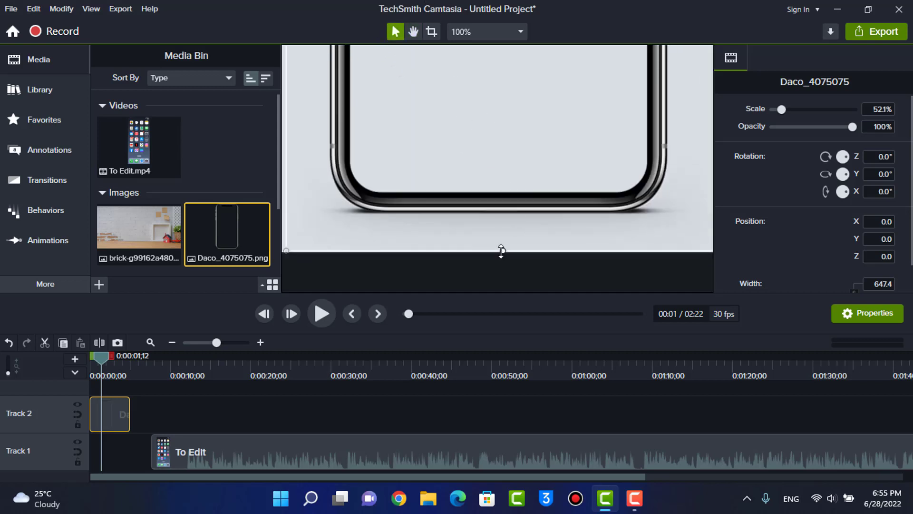
{"action": "left_click_drag", "start_coordinate": [501, 251], "coordinate": [502, 285]}
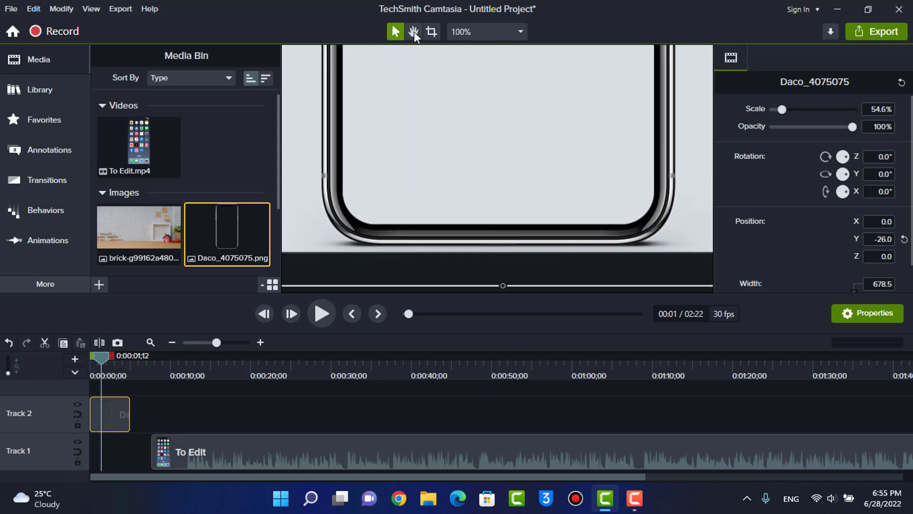
{"action": "left_click", "coordinate": [413, 33]}
{"action": "left_click_drag", "start_coordinate": [482, 78], "coordinate": [402, 469]}
{"action": "left_click_drag", "start_coordinate": [414, 213], "coordinate": [547, 511]}
{"action": "left_click_drag", "start_coordinate": [494, 222], "coordinate": [482, 149]}
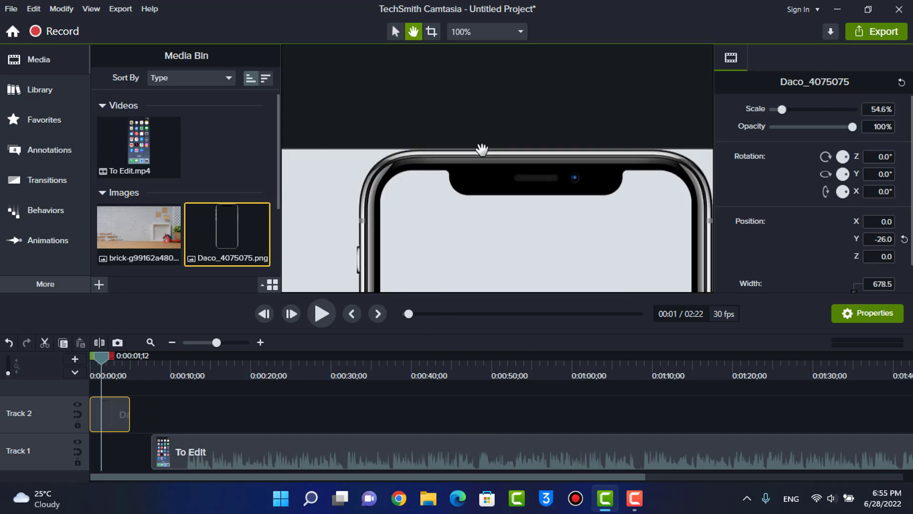
{"action": "left_click", "coordinate": [486, 31]}
{"action": "left_click", "coordinate": [486, 51]}
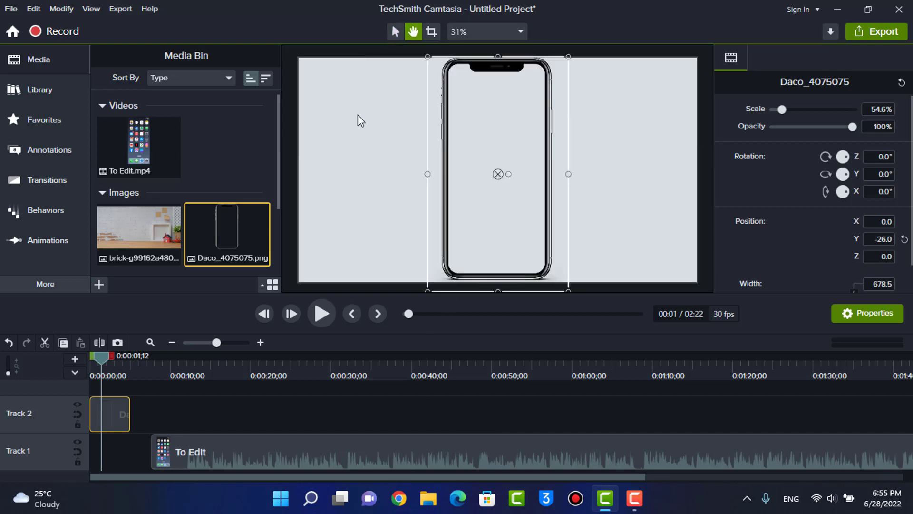
- Move the To Edit clip back near the start of Track 1 so it plays beneath the phone frame
{"action": "left_click", "coordinate": [227, 432]}
{"action": "left_click_drag", "start_coordinate": [194, 442], "coordinate": [140, 438]}
{"action": "left_click", "coordinate": [169, 378]}
{"action": "left_click", "coordinate": [97, 371]}
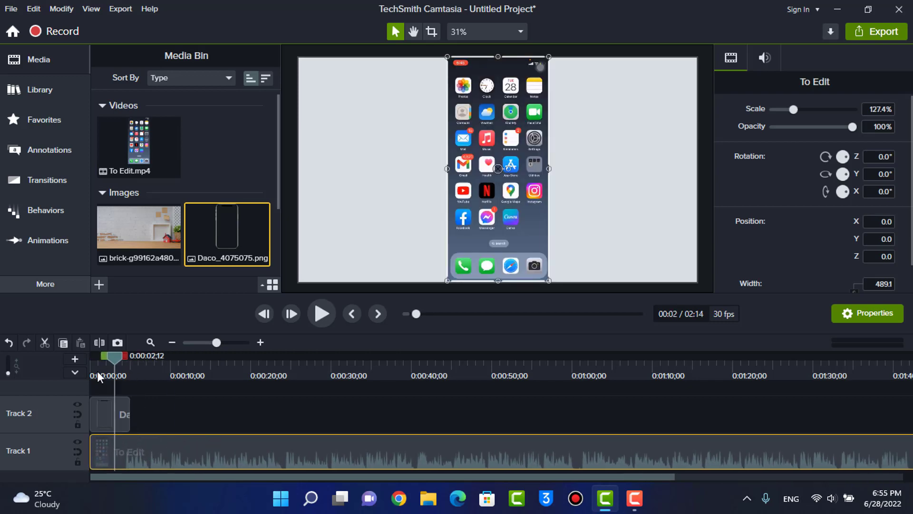
- Shrink the To Edit video from its upper corner to about 124.2% so its top fits inside the phone frame
{"action": "scroll", "coordinate": [503, 79], "scroll_direction": "up", "scroll_amount": 3}
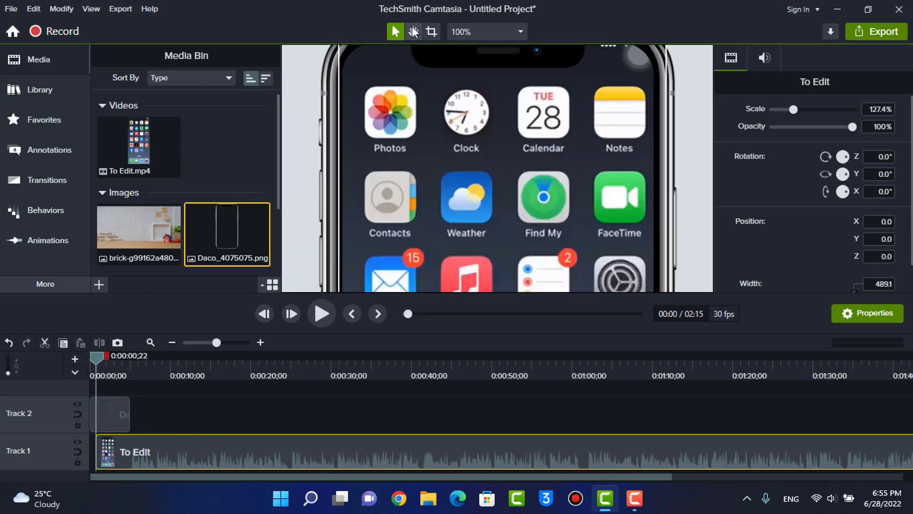
{"action": "left_click", "coordinate": [413, 31]}
{"action": "left_click_drag", "start_coordinate": [459, 144], "coordinate": [431, 275]}
{"action": "left_click_drag", "start_coordinate": [451, 166], "coordinate": [461, 73]}
{"action": "left_click", "coordinate": [395, 31]}
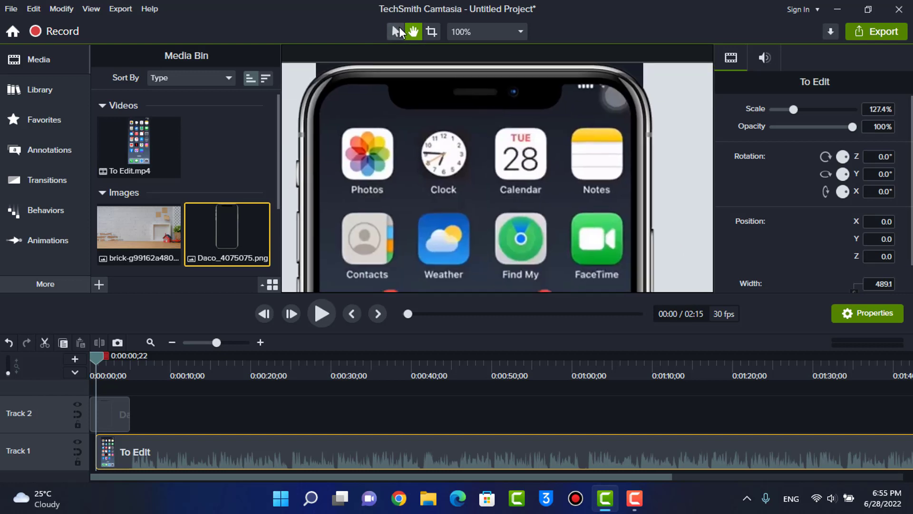
{"action": "left_click_drag", "start_coordinate": [642, 61], "coordinate": [623, 102]}
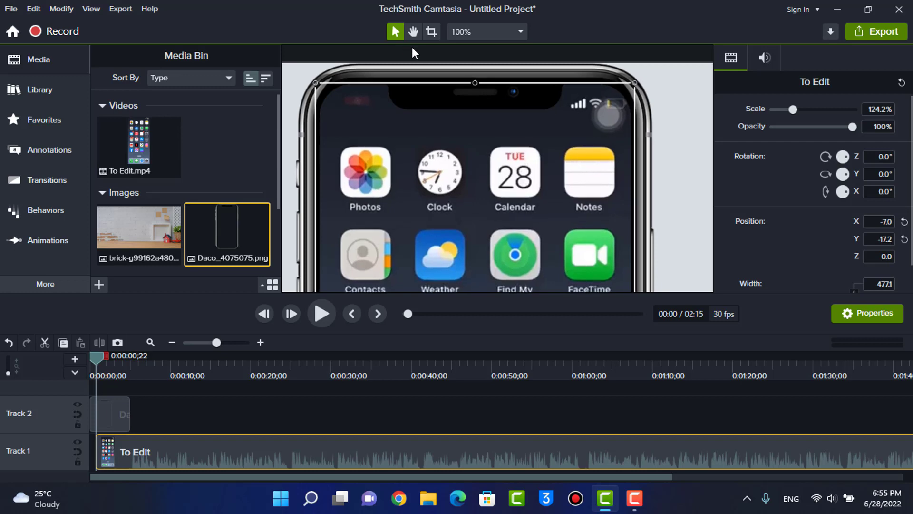
- Shrink the To Edit video from its lower edge to about 120.2% so its bottom fits inside the phone frame
{"action": "left_click", "coordinate": [413, 32]}
{"action": "scroll", "coordinate": [504, 174], "scroll_direction": "down", "scroll_amount": 10}
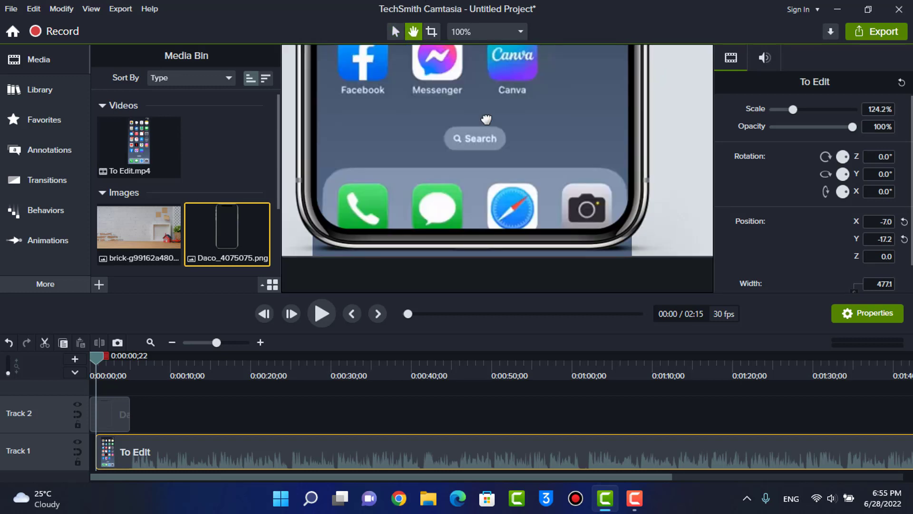
{"action": "left_click", "coordinate": [395, 31]}
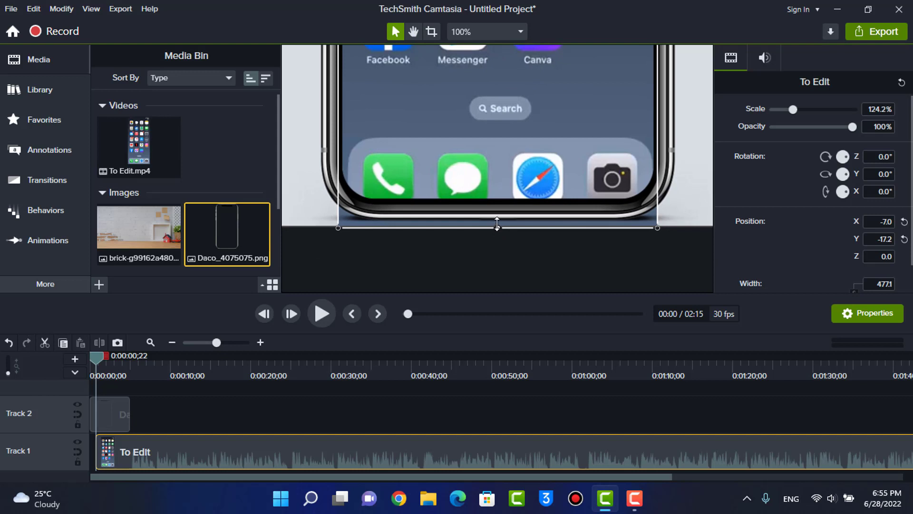
{"action": "left_click_drag", "start_coordinate": [497, 223], "coordinate": [493, 205]}
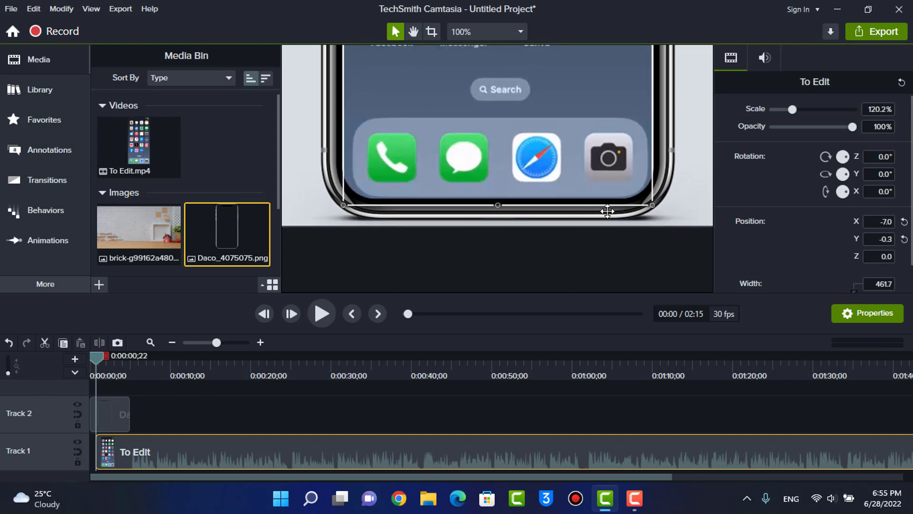
- Fit the To Edit video inside the phone frame at a scale of about 120.8%, positioned at X -6.0 and Y 5.0
{"action": "left_click_drag", "start_coordinate": [607, 211], "coordinate": [617, 206]}
{"action": "left_click_drag", "start_coordinate": [624, 152], "coordinate": [625, 152]}
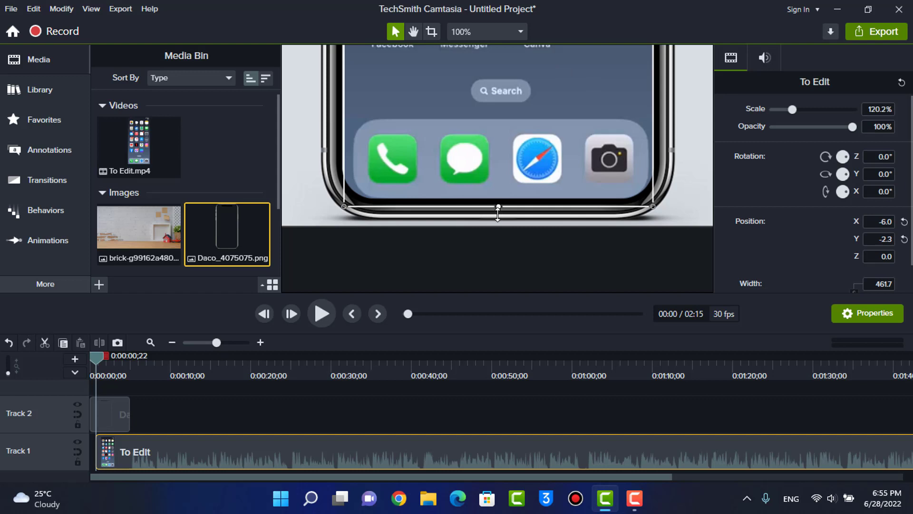
{"action": "left_click_drag", "start_coordinate": [498, 213], "coordinate": [498, 210]}
{"action": "scroll", "coordinate": [497, 209], "scroll_direction": "up", "scroll_amount": 2}
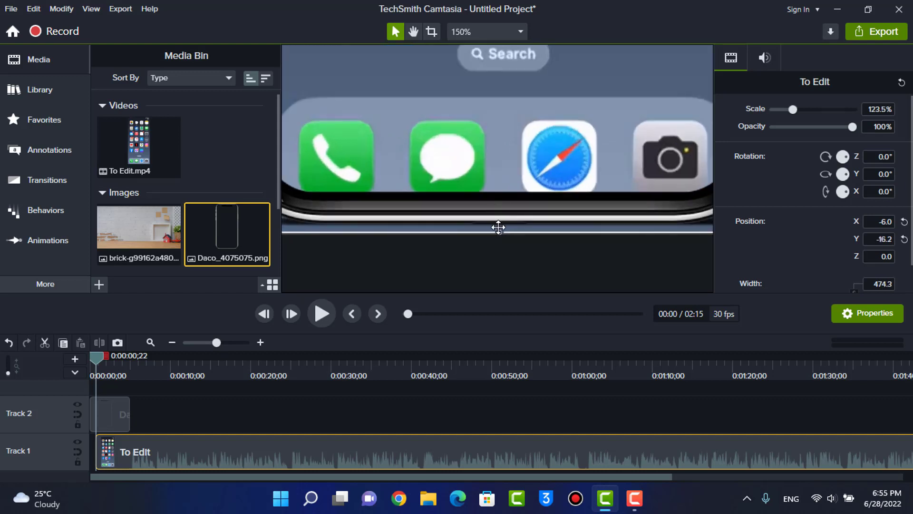
{"action": "scroll", "coordinate": [498, 227], "scroll_direction": "down", "scroll_amount": 6}
- Extend the phone frame image clip on Track 2 so it ends together with the To Edit clip
{"action": "left_click", "coordinate": [277, 398]}
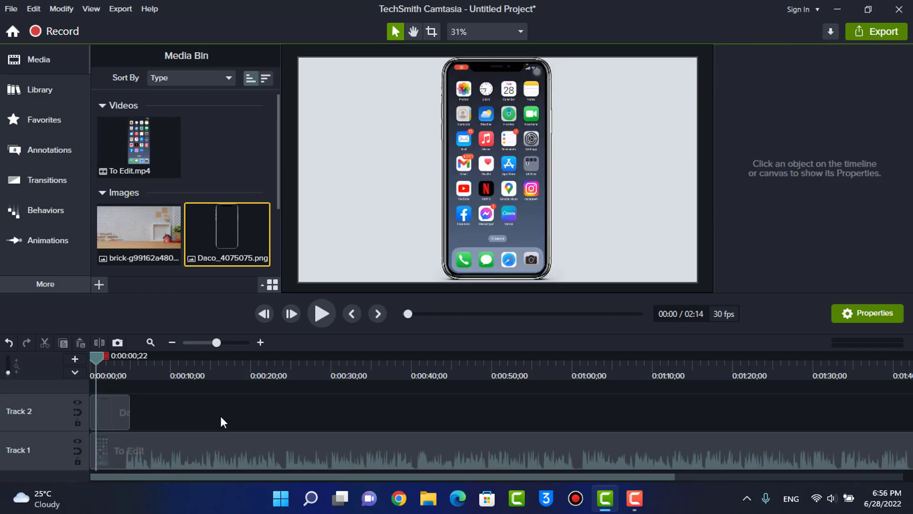
{"action": "scroll", "coordinate": [114, 417], "scroll_direction": "down", "scroll_amount": 3}
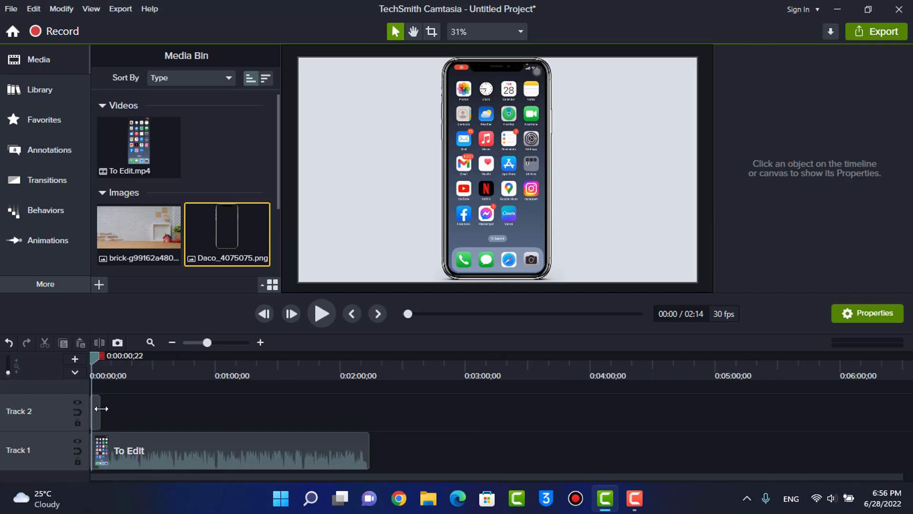
{"action": "left_click_drag", "start_coordinate": [101, 406], "coordinate": [378, 433]}
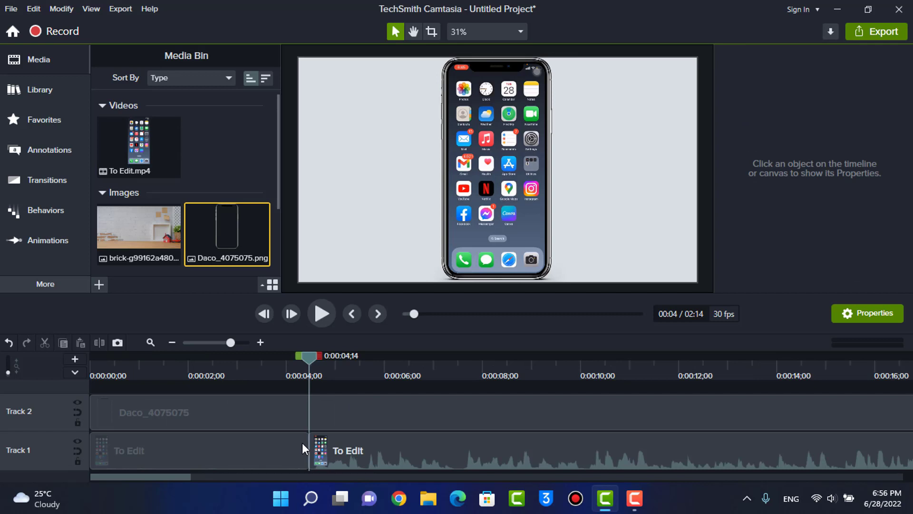
- Split the To Edit clip on Track 1 at 0:00:04;14
{"action": "left_click", "coordinate": [305, 450]}
{"action": "scroll", "coordinate": [271, 434], "scroll_direction": "down", "scroll_amount": 2}
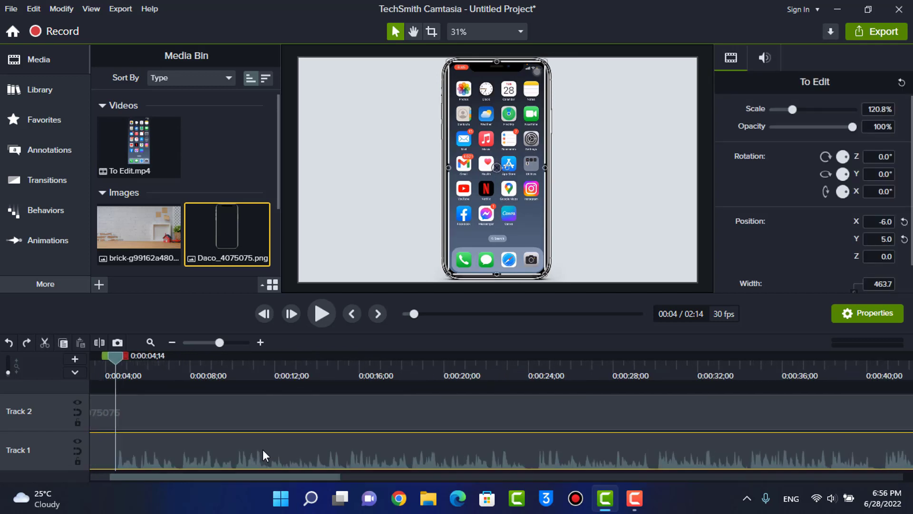
{"action": "scroll", "coordinate": [262, 449], "scroll_direction": "up", "scroll_amount": 1}
{"action": "left_click_drag", "start_coordinate": [151, 477], "coordinate": [69, 476]}
{"action": "left_click_drag", "start_coordinate": [198, 456], "coordinate": [127, 441]}
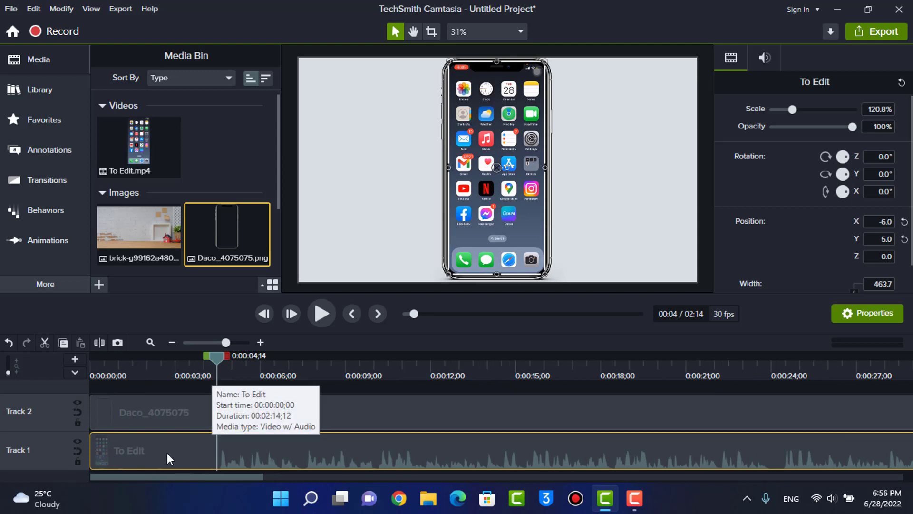
{"action": "key", "text": "s"}
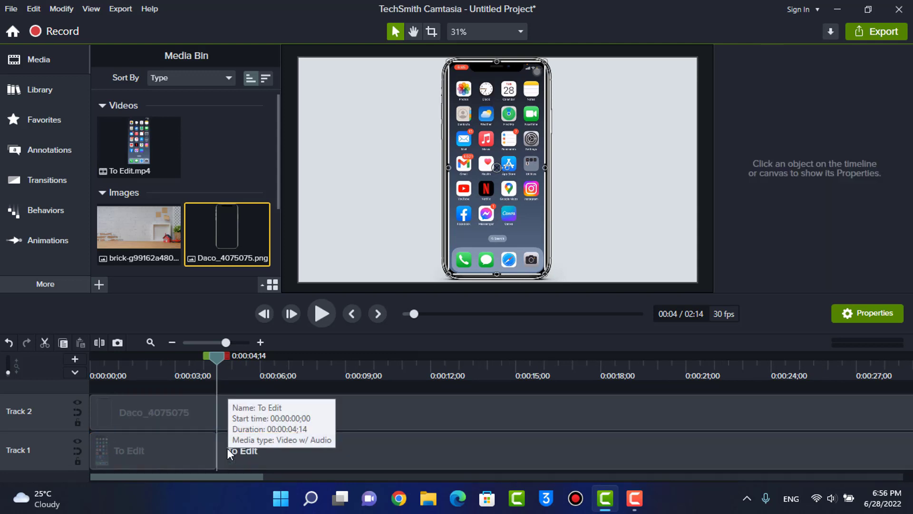
- Delete the opening piece of the To Edit clip and move the remaining part to the start of Track 1
{"action": "left_click", "coordinate": [163, 450]}
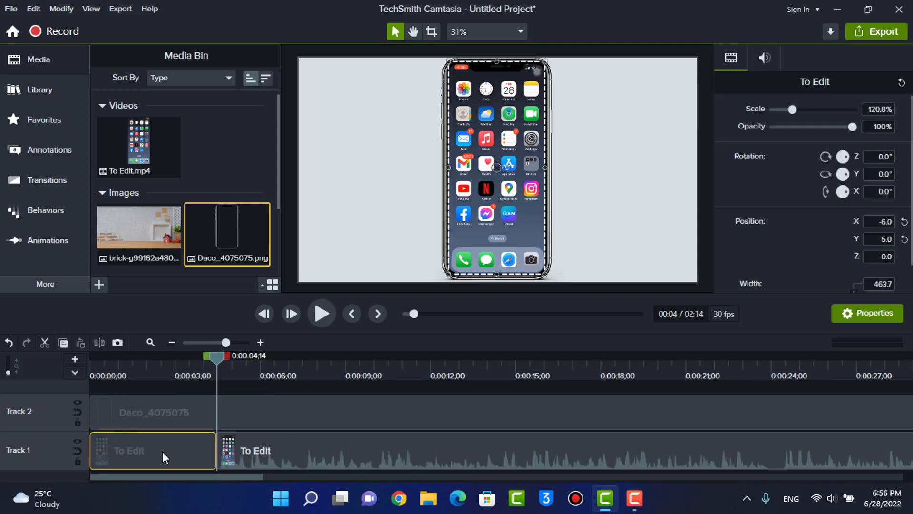
{"action": "key", "text": "Delete"}
{"action": "left_click_drag", "start_coordinate": [286, 447], "coordinate": [160, 447]}
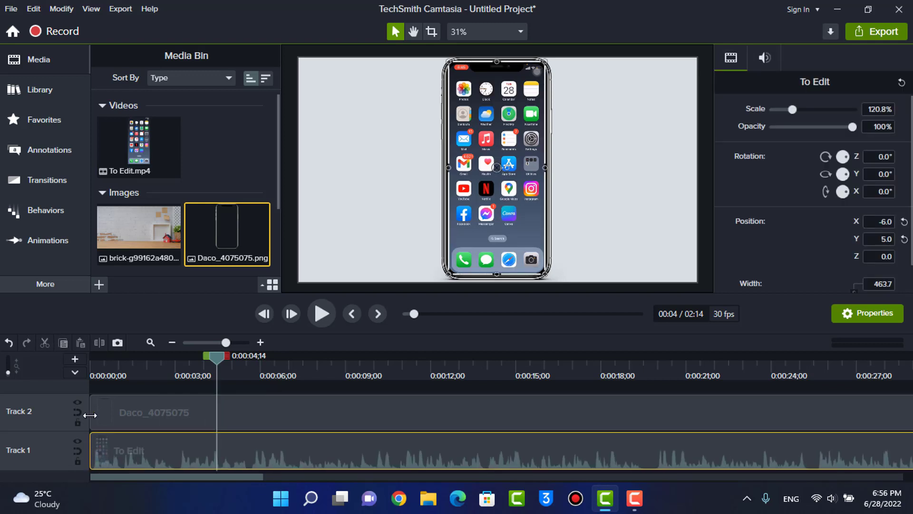
- Play the timeline from the beginning to check the trimmed opening, and return the playhead to 0:00:00;00
{"action": "left_click_drag", "start_coordinate": [78, 370], "coordinate": [90, 375]}
{"action": "key", "text": "space"}
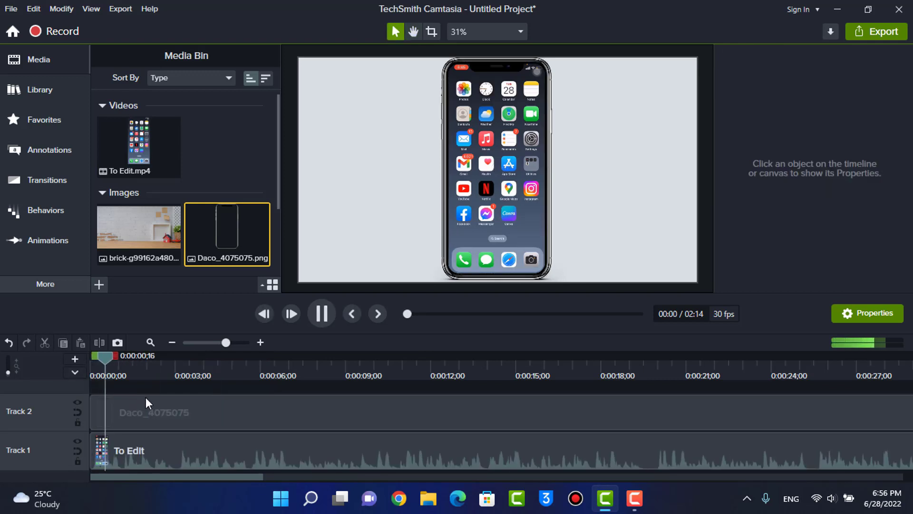
{"action": "scroll", "coordinate": [167, 397], "scroll_direction": "down", "scroll_amount": 5}
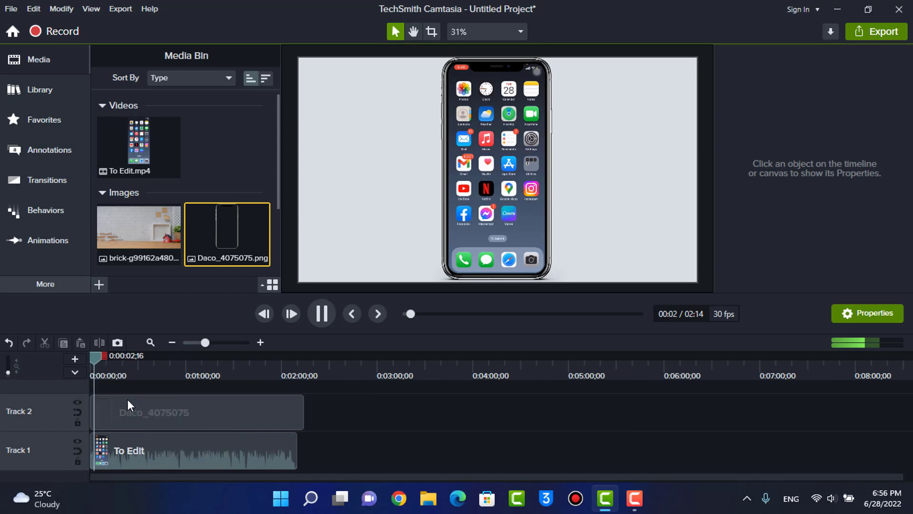
{"action": "left_click_drag", "start_coordinate": [96, 361], "coordinate": [76, 360]}
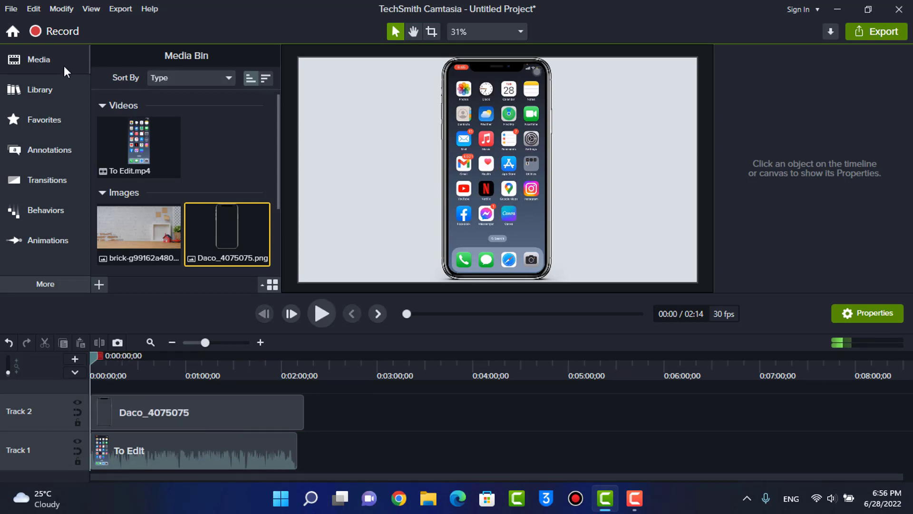
- Add the Boxy-Banner-Wipe title from the Camtasia 2022 library to Track 3 at the start of the timeline
{"action": "left_click", "coordinate": [50, 93]}
{"action": "scroll", "coordinate": [136, 228], "scroll_direction": "down", "scroll_amount": 5}
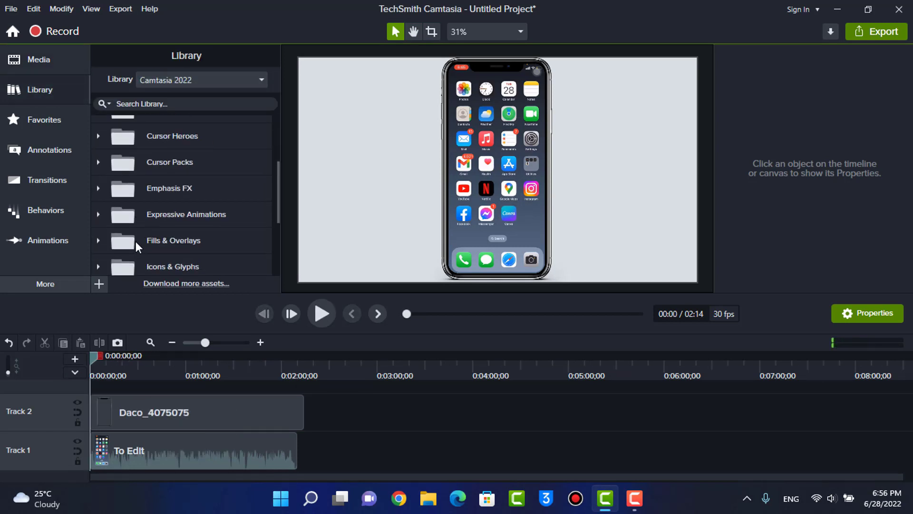
{"action": "left_click", "coordinate": [101, 209]}
{"action": "scroll", "coordinate": [161, 214], "scroll_direction": "down", "scroll_amount": 6}
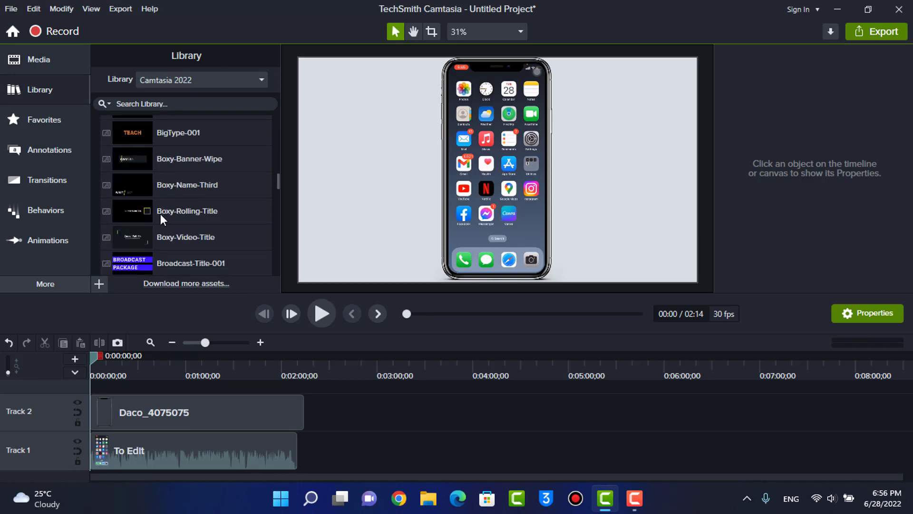
{"action": "scroll", "coordinate": [164, 224], "scroll_direction": "up", "scroll_amount": 5}
{"action": "scroll", "coordinate": [181, 191], "scroll_direction": "up", "scroll_amount": 1}
{"action": "left_click_drag", "start_coordinate": [182, 198], "coordinate": [138, 367]}
{"action": "scroll", "coordinate": [162, 403], "scroll_direction": "up", "scroll_amount": 6}
{"action": "key", "text": "Delete"}
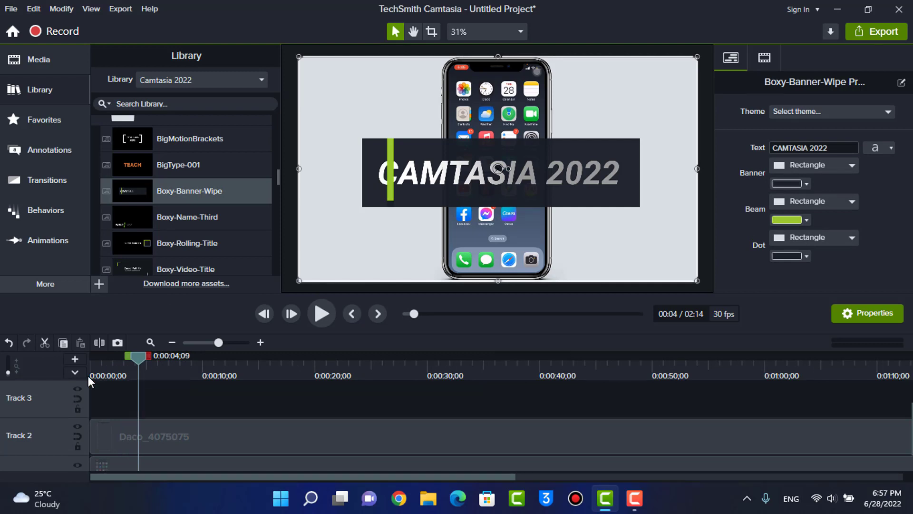
{"action": "key", "text": "ctrl+z"}
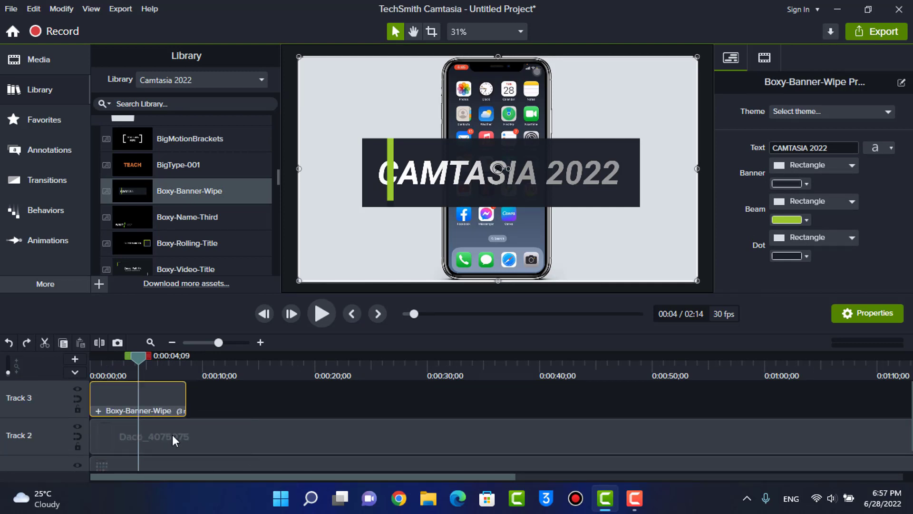
- Replace the banner title's text with HOW TO RESET LOCATION SETTINGS, previewing it at 0:00:03;23
{"action": "left_click", "coordinate": [173, 435]}
{"action": "left_click", "coordinate": [159, 398]}
{"action": "left_click", "coordinate": [161, 368]}
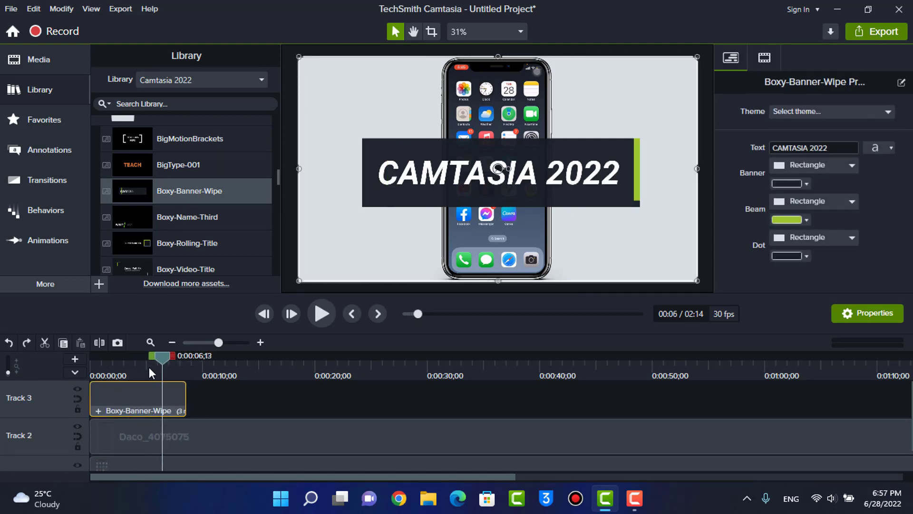
{"action": "left_click", "coordinate": [132, 367]}
{"action": "left_click_drag", "start_coordinate": [157, 395], "coordinate": [158, 395]}
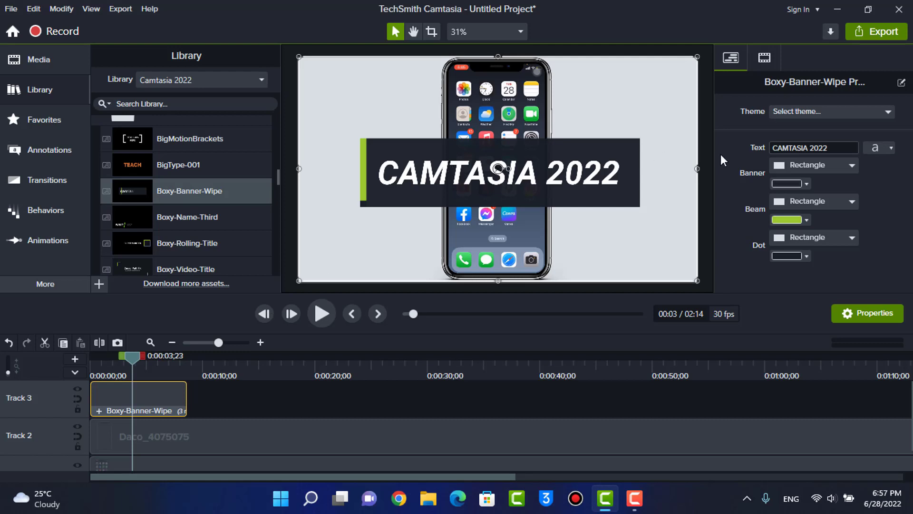
{"action": "left_click", "coordinate": [770, 147]}
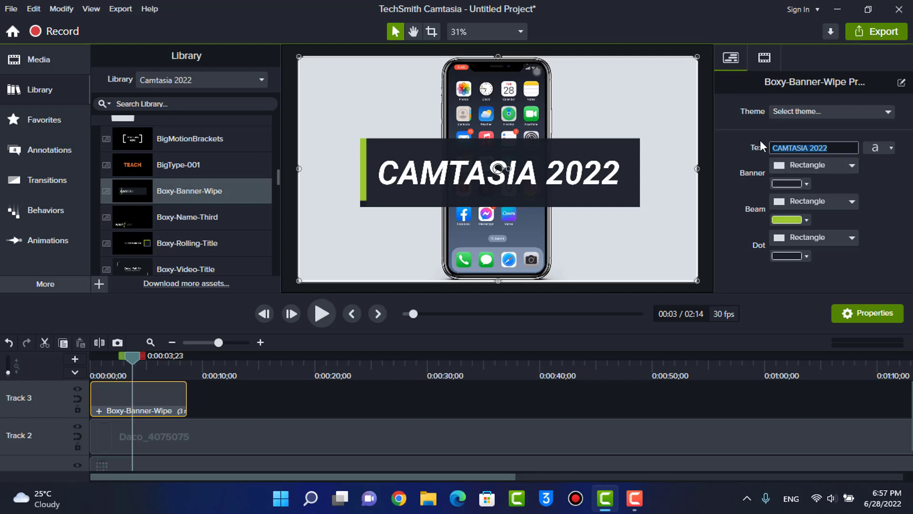
{"action": "key", "text": "ctrl+a"}
{"action": "type", "text": "HOW"}
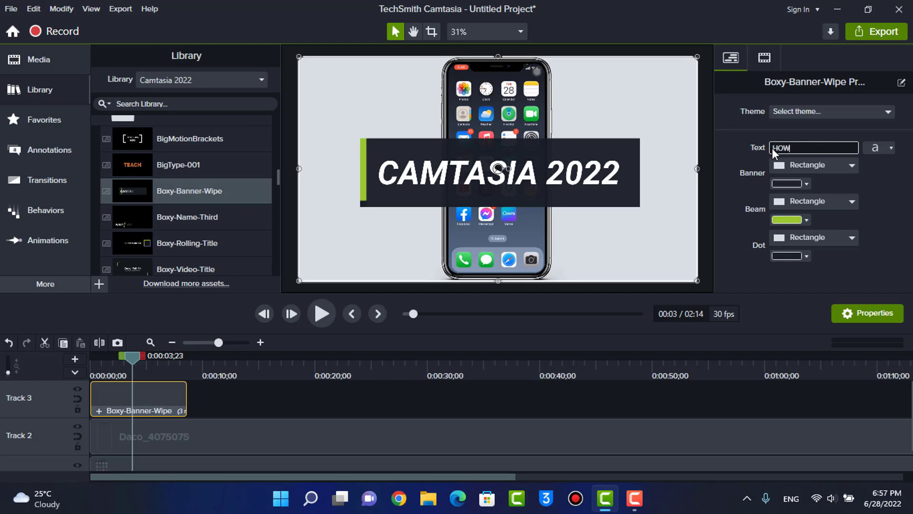
{"action": "type", "text": " TO RESET LOCATION SETTINGS"}
{"action": "key", "text": "Return"}
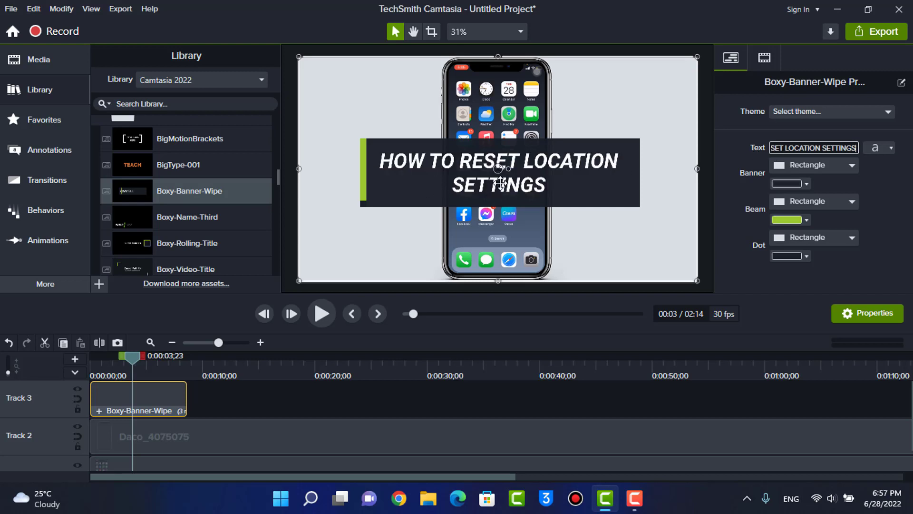
{"action": "left_click", "coordinate": [874, 148]}
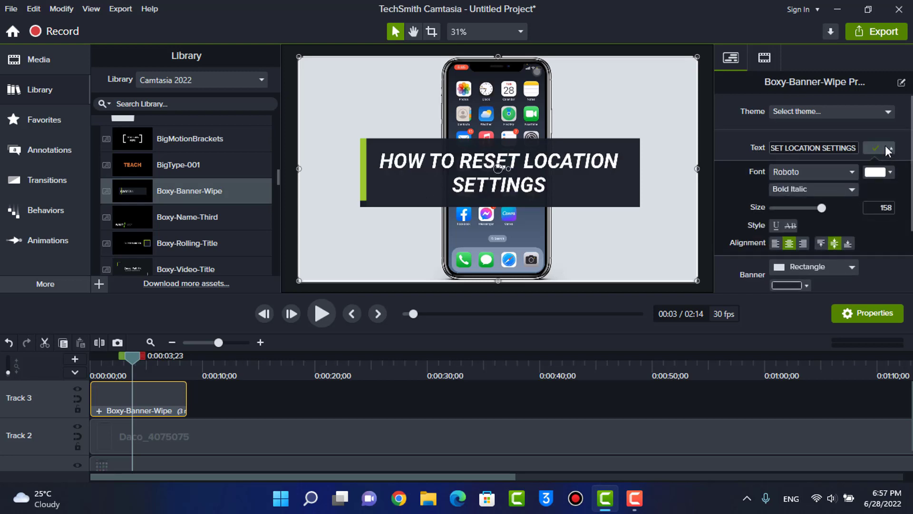
{"action": "left_click", "coordinate": [875, 148]}
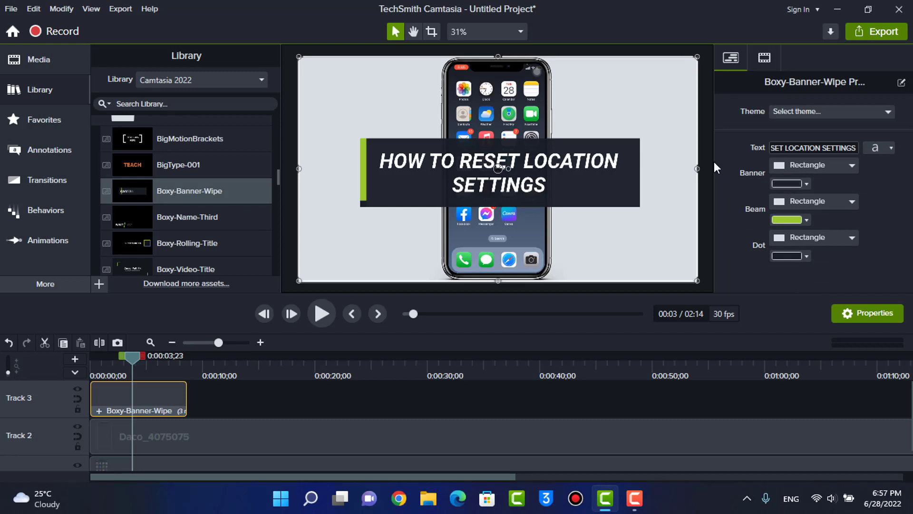
- Play the timeline from the start to review the banner title, and stop at 0:00:31;14 on the phone's Settings screen
{"action": "left_click", "coordinate": [264, 397]}
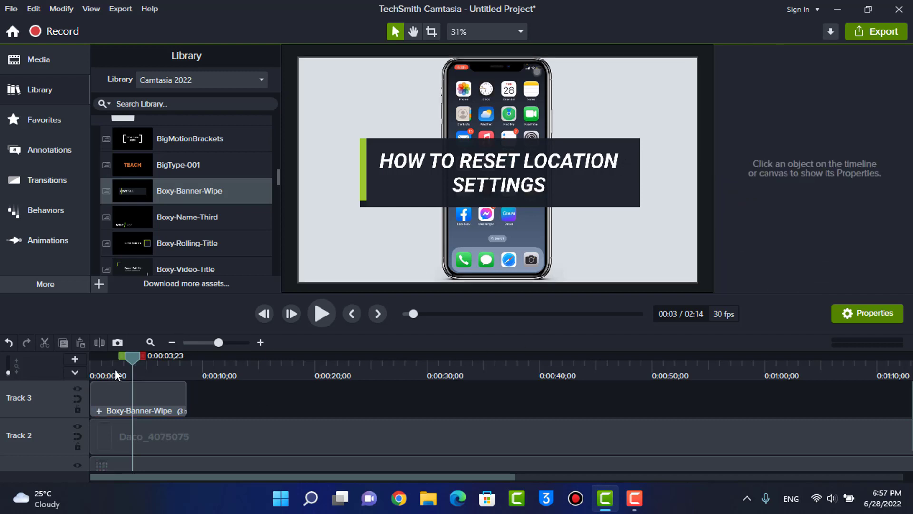
{"action": "left_click_drag", "start_coordinate": [116, 373], "coordinate": [90, 374]}
{"action": "key", "text": "space"}
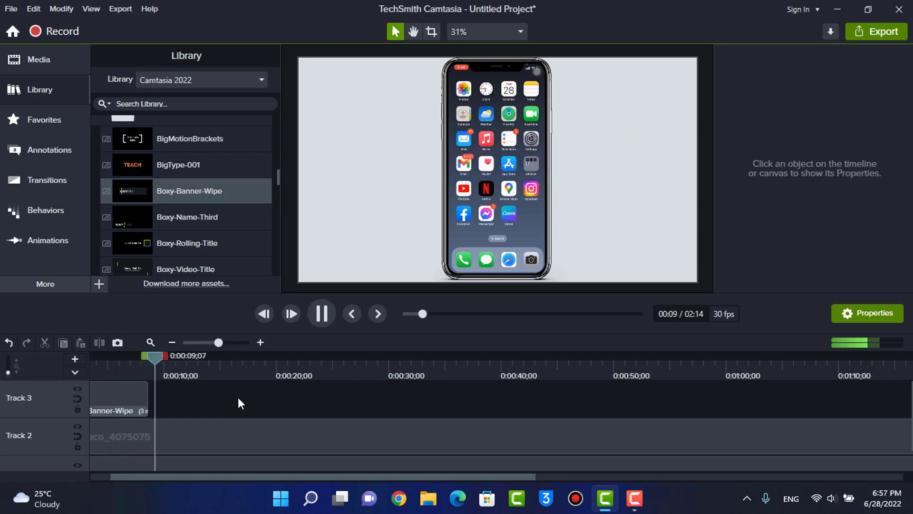
{"action": "scroll", "coordinate": [198, 410], "scroll_direction": "down", "scroll_amount": 2}
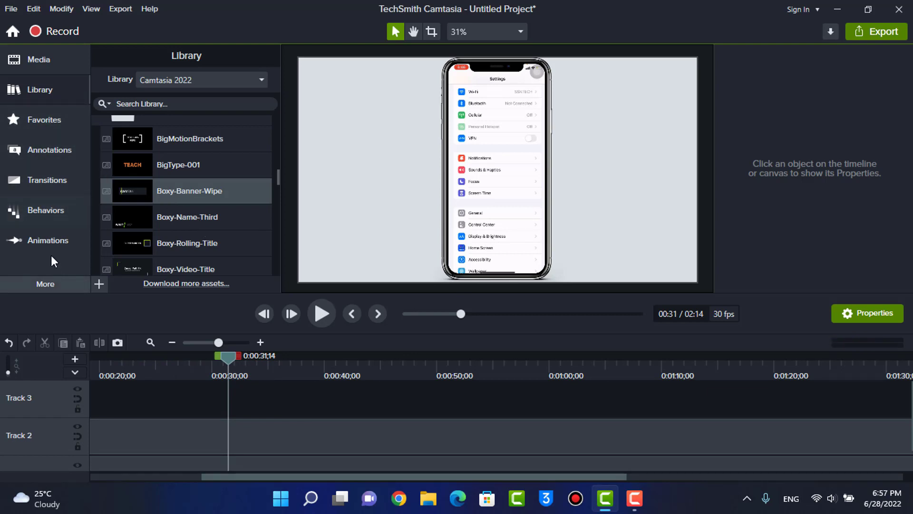
- Try a Zoom-n-Pan animation of about 74% toward the lower part of the phone at 0:00:31;14, and undo it
{"action": "left_click", "coordinate": [42, 240]}
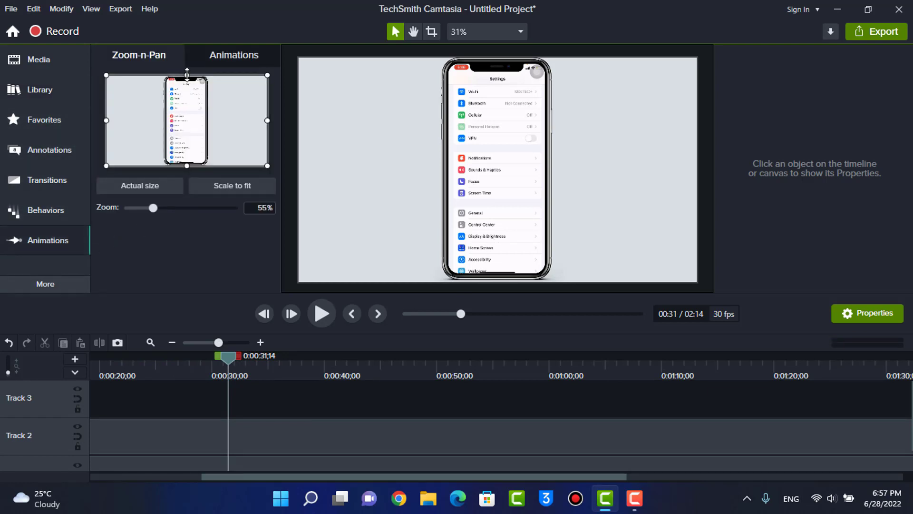
{"action": "left_click_drag", "start_coordinate": [187, 74], "coordinate": [187, 99]}
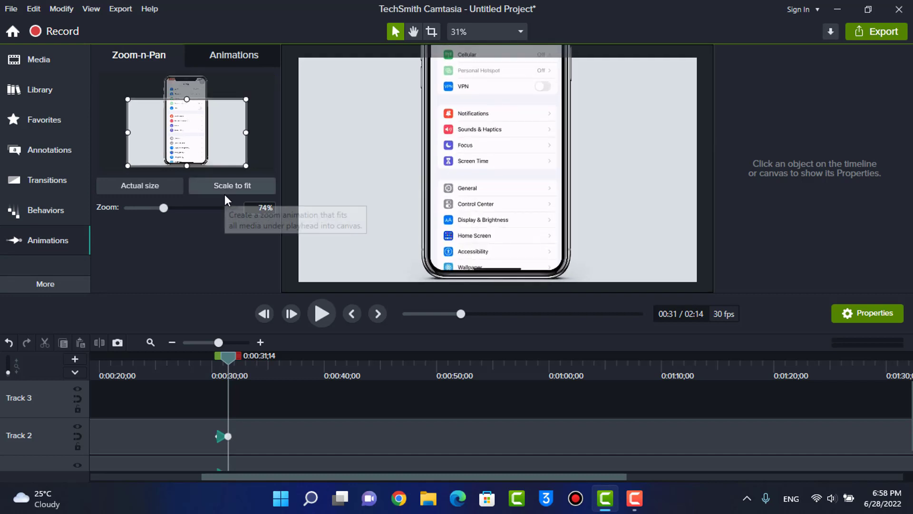
{"action": "scroll", "coordinate": [245, 401], "scroll_direction": "down", "scroll_amount": 1}
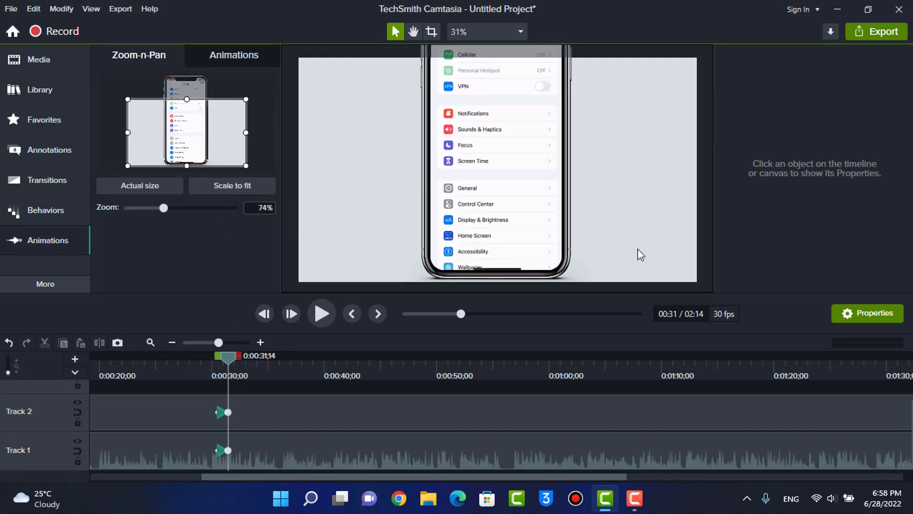
{"action": "key", "text": "ctrl+z"}
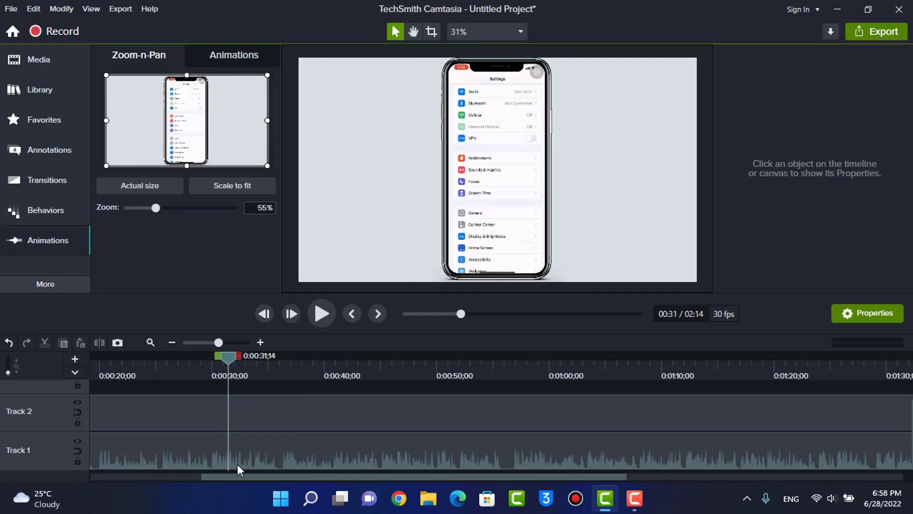
- Add a red rectangle Sketch Motion annotation to Track 3, starting at 0:00:31;13
{"action": "left_click_drag", "start_coordinate": [218, 373], "coordinate": [224, 373]}
{"action": "scroll", "coordinate": [262, 418], "scroll_direction": "up", "scroll_amount": 2}
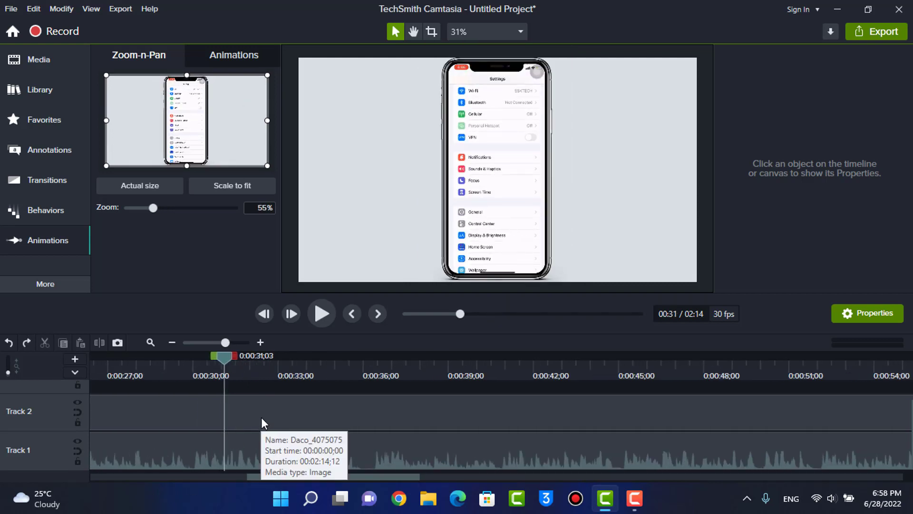
{"action": "key", "text": "space"}
{"action": "key", "text": "space"}
{"action": "scroll", "coordinate": [277, 439], "scroll_direction": "up", "scroll_amount": 1}
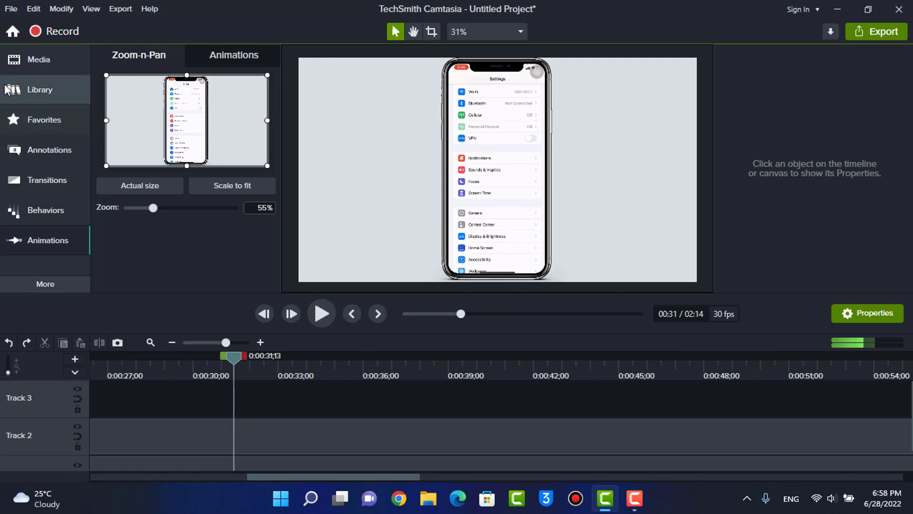
{"action": "left_click", "coordinate": [62, 147]}
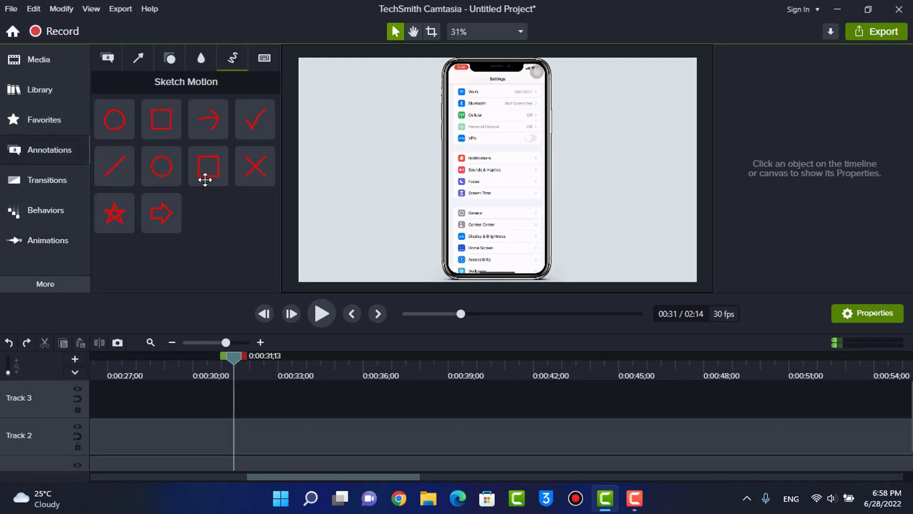
{"action": "mouse_move", "coordinate": [220, 180]}
{"action": "left_mouse_down"}
{"action": "mouse_move", "coordinate": [285, 243]}
{"action": "mouse_move", "coordinate": [234, 403]}
{"action": "mouse_move", "coordinate": [225, 401]}
{"action": "left_mouse_up"}
{"action": "scroll", "coordinate": [266, 401], "scroll_direction": "up", "scroll_amount": 1}
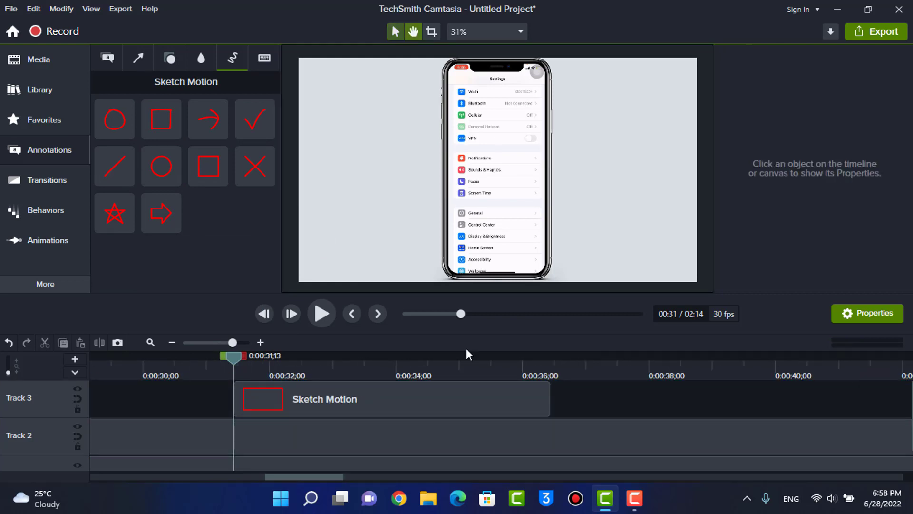
- Shrink the red rectangle annotation on the phone's Settings screen to a small box suited to a single list item, viewing it at 0:00:32;11
{"action": "key", "text": "space"}
{"action": "key", "text": "space"}
{"action": "scroll", "coordinate": [424, 192], "scroll_direction": "up", "scroll_amount": 5}
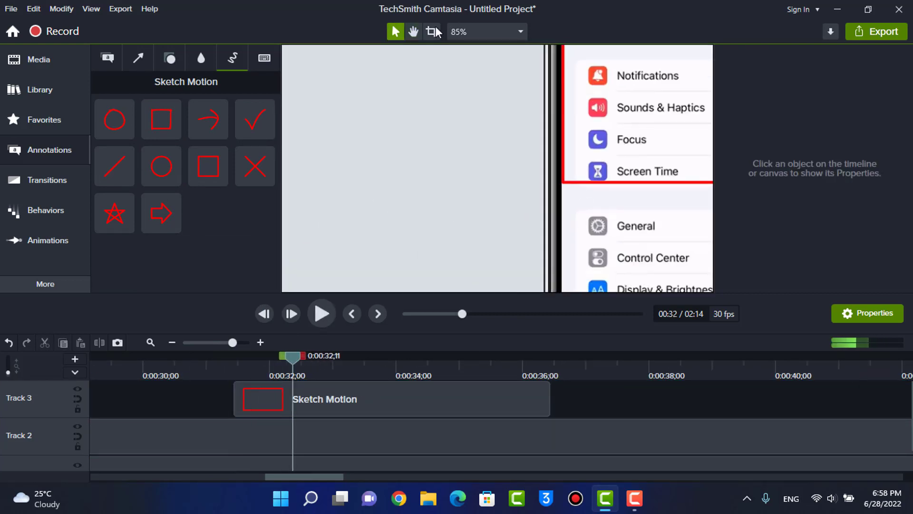
{"action": "left_click_drag", "start_coordinate": [542, 174], "coordinate": [400, 123]}
{"action": "scroll", "coordinate": [471, 124], "scroll_direction": "up", "scroll_amount": 1}
{"action": "left_click_drag", "start_coordinate": [483, 119], "coordinate": [468, 225]}
{"action": "left_click", "coordinate": [396, 32]}
{"action": "left_click_drag", "start_coordinate": [449, 188], "coordinate": [448, 235]}
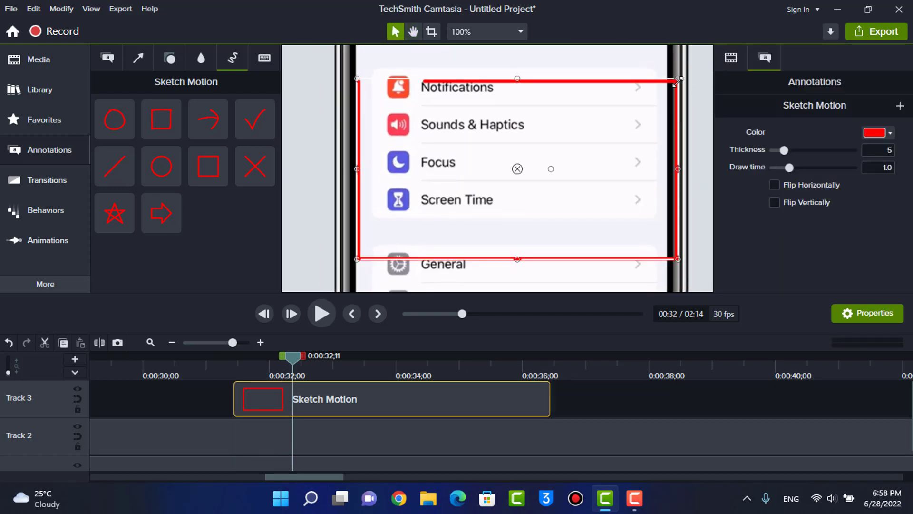
{"action": "left_click_drag", "start_coordinate": [679, 78], "coordinate": [541, 198]}
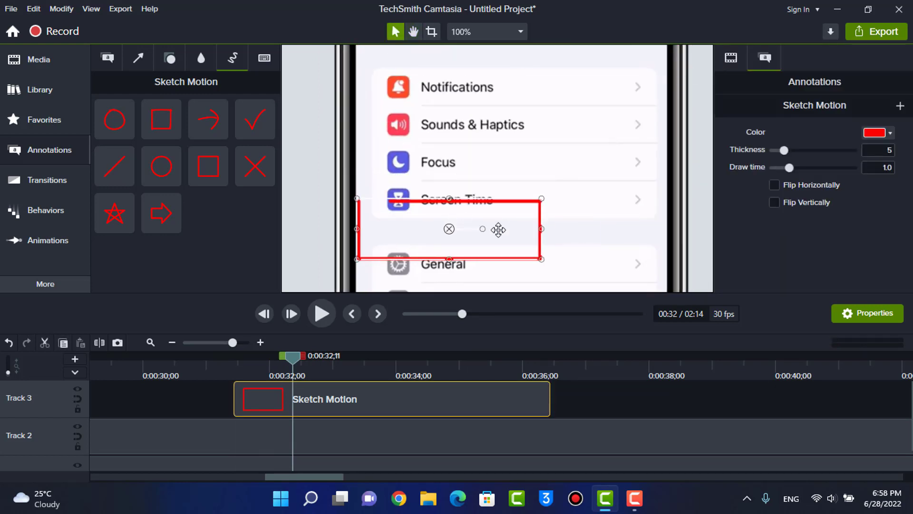
- Position the red rectangle around the General item on the phone's Settings screen, and fit the whole canvas in view
{"action": "scroll", "coordinate": [483, 228], "scroll_direction": "down", "scroll_amount": 1}
{"action": "mouse_move", "coordinate": [484, 228]}
{"action": "left_mouse_down"}
{"action": "mouse_move", "coordinate": [490, 246]}
{"action": "mouse_move", "coordinate": [520, 243]}
{"action": "left_mouse_up"}
{"action": "key", "text": "ctrl+z"}
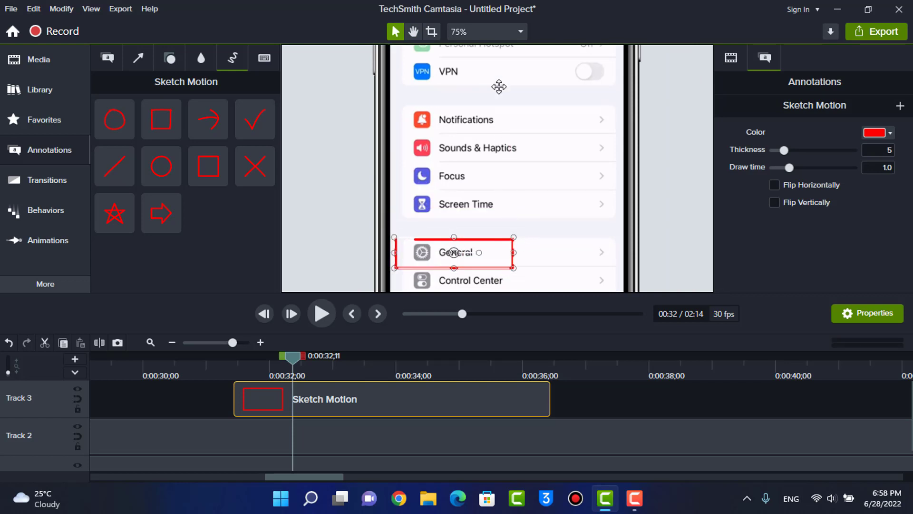
{"action": "left_click", "coordinate": [497, 32]}
{"action": "left_click", "coordinate": [498, 49]}
{"action": "left_click", "coordinate": [602, 414]}
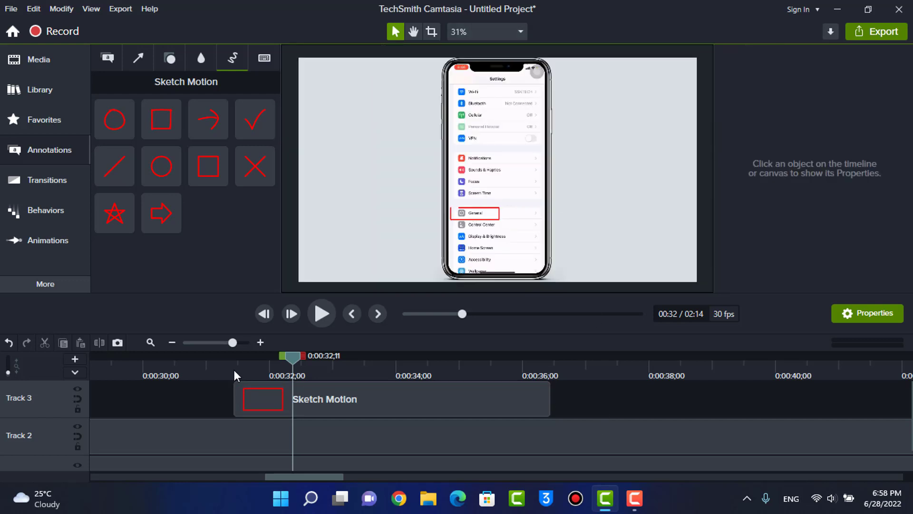
- Play the timeline from the annotation's start to review the rectangle around General, stopping at 0:00:36;04
{"action": "left_click_drag", "start_coordinate": [234, 370], "coordinate": [224, 396]}
{"action": "key", "text": "space"}
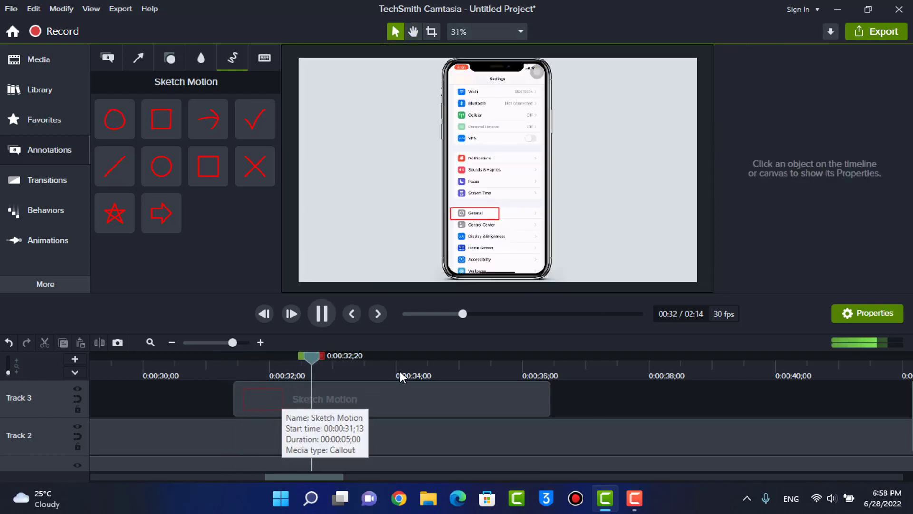
{"action": "key", "text": "space"}
{"action": "left_click", "coordinate": [402, 391]}
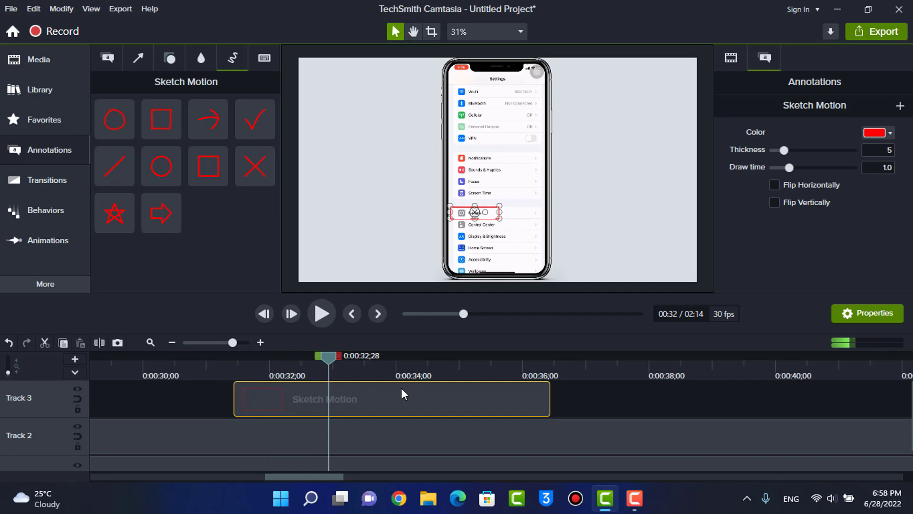
{"action": "left_click", "coordinate": [574, 396]}
{"action": "key", "text": "space"}
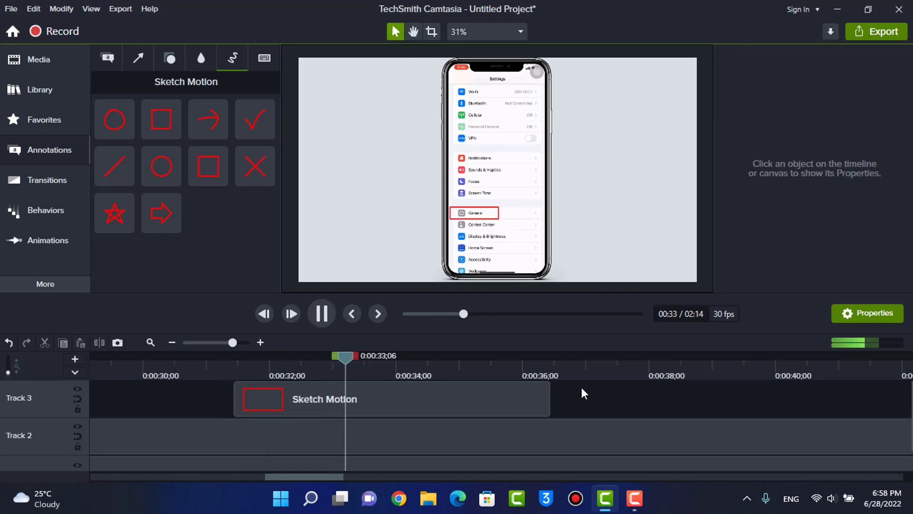
{"action": "key", "text": "space"}
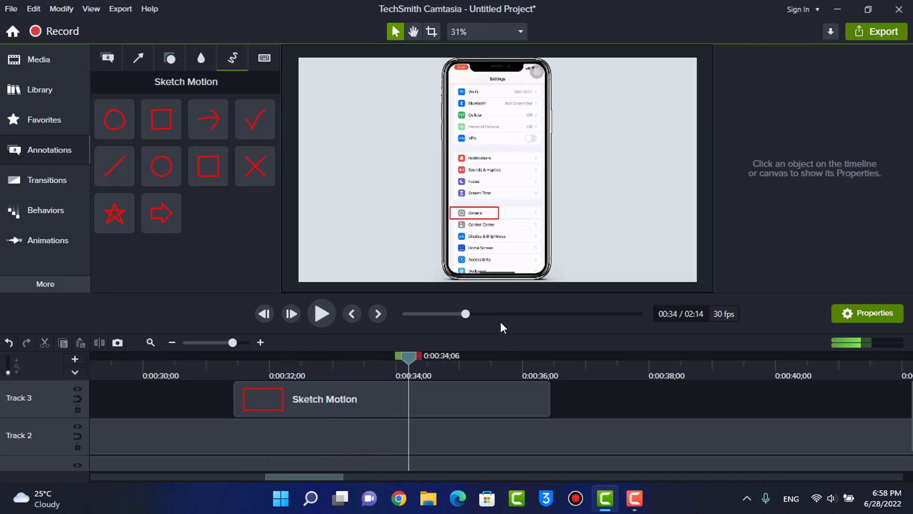
{"action": "key", "text": "space"}
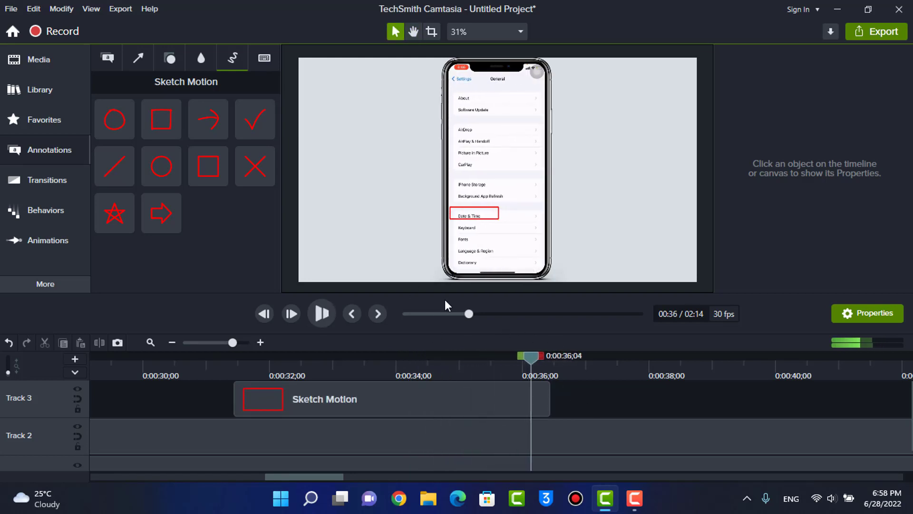
{"action": "key", "text": "space"}
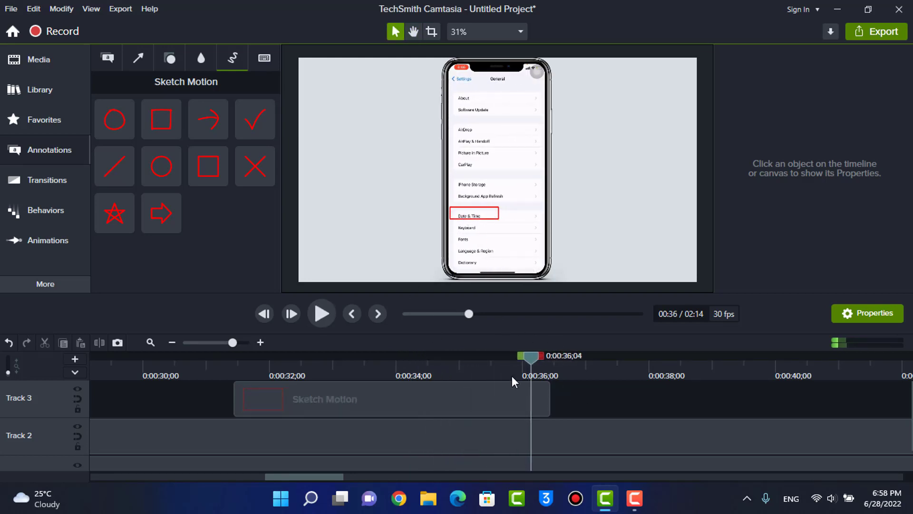
- Split the rectangle annotation on Track 3 at 0:00:35;06 and delete the piece after the split
{"action": "left_click_drag", "start_coordinate": [531, 360], "coordinate": [472, 367]}
{"action": "left_click", "coordinate": [496, 404]}
{"action": "key", "text": "s"}
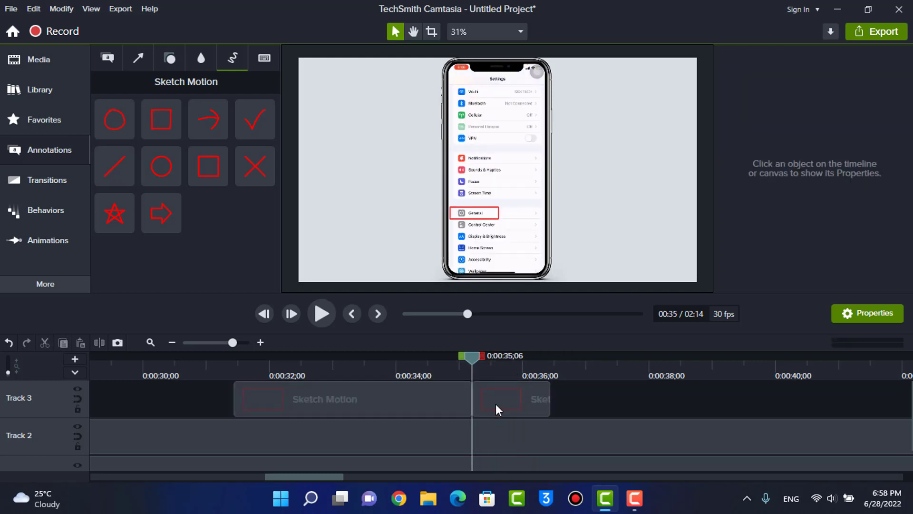
{"action": "left_click", "coordinate": [495, 404]}
{"action": "key", "text": "Delete"}
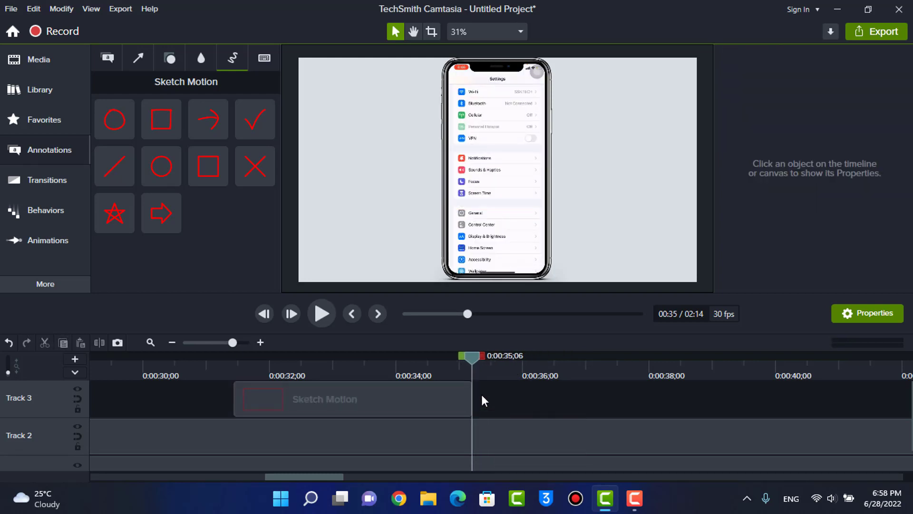
- Trim the start of the rectangle annotation to 0:00:31;29 and play back its end to check the timing
{"action": "left_click", "coordinate": [315, 409]}
{"action": "mouse_move", "coordinate": [235, 403]}
{"action": "left_mouse_down"}
{"action": "mouse_move", "coordinate": [295, 408]}
{"action": "mouse_move", "coordinate": [251, 407]}
{"action": "mouse_move", "coordinate": [267, 412]}
{"action": "left_mouse_up"}
{"action": "left_click", "coordinate": [268, 369]}
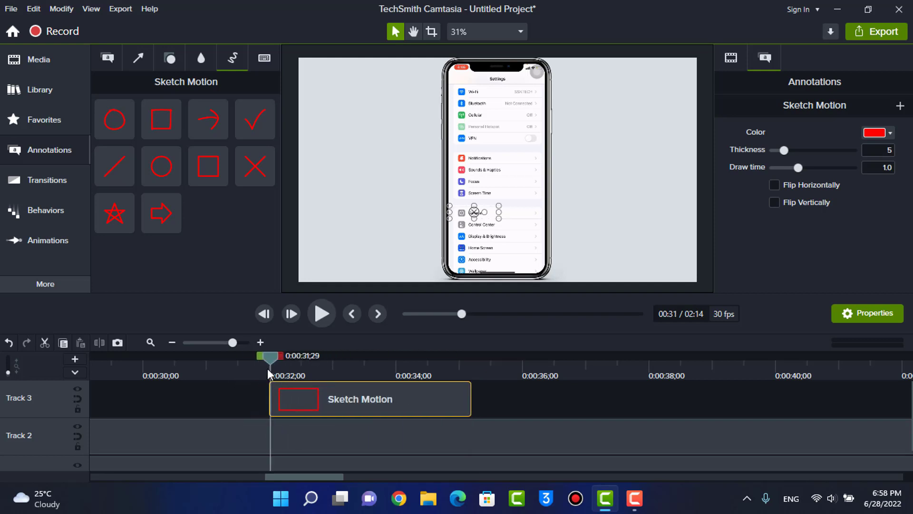
{"action": "left_click", "coordinate": [256, 390]}
{"action": "scroll", "coordinate": [292, 391], "scroll_direction": "down", "scroll_amount": 3}
{"action": "left_click", "coordinate": [312, 366]}
{"action": "key", "text": "space"}
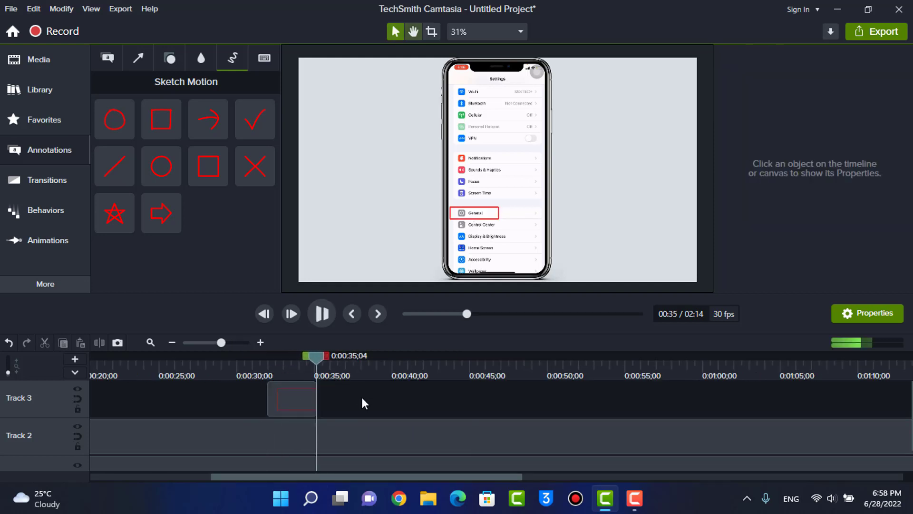
{"action": "scroll", "coordinate": [342, 401], "scroll_direction": "down", "scroll_amount": 2}
{"action": "key", "text": "space"}
- Try splitting the To Edit clip on Track 1 at 0:00:36;21 and deleting the short piece before it, and undo the edits
{"action": "left_click", "coordinate": [243, 454]}
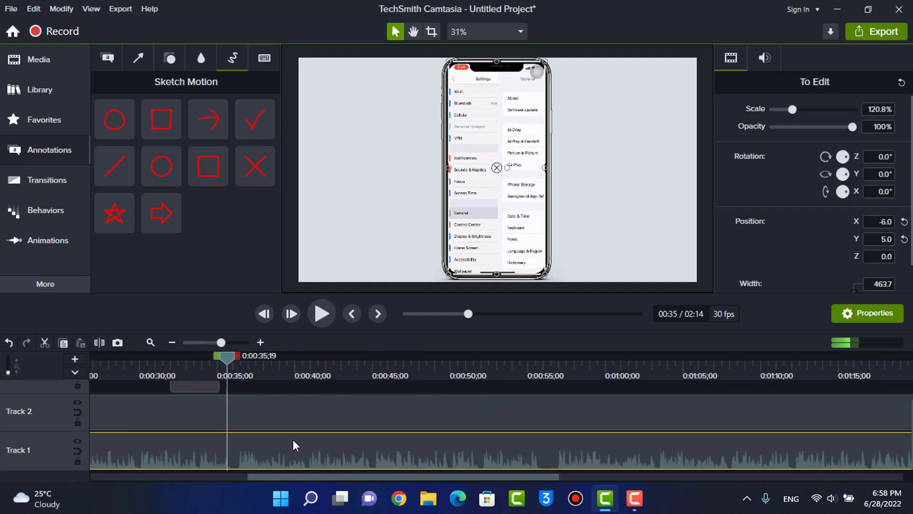
{"action": "scroll", "coordinate": [293, 436], "scroll_direction": "up", "scroll_amount": 2}
{"action": "left_click", "coordinate": [522, 372]}
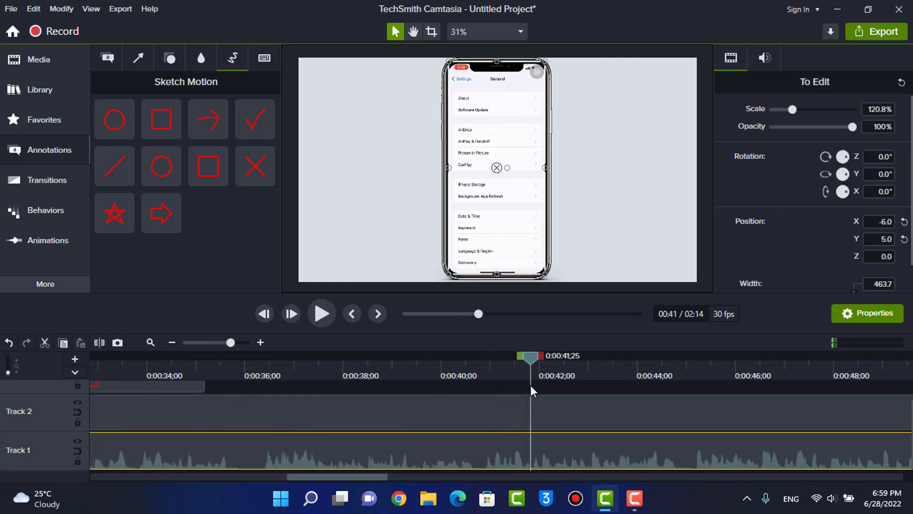
{"action": "scroll", "coordinate": [478, 446], "scroll_direction": "up", "scroll_amount": 1}
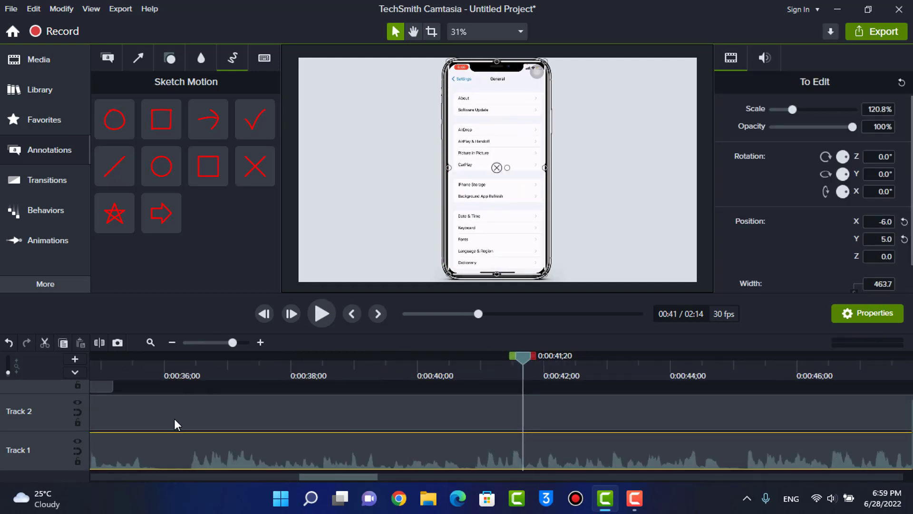
{"action": "left_click", "coordinate": [191, 368]}
{"action": "left_click_drag", "start_coordinate": [199, 372], "coordinate": [181, 369]}
{"action": "key", "text": "s"}
{"action": "scroll", "coordinate": [227, 398], "scroll_direction": "up", "scroll_amount": 2}
{"action": "left_click", "coordinate": [153, 450]}
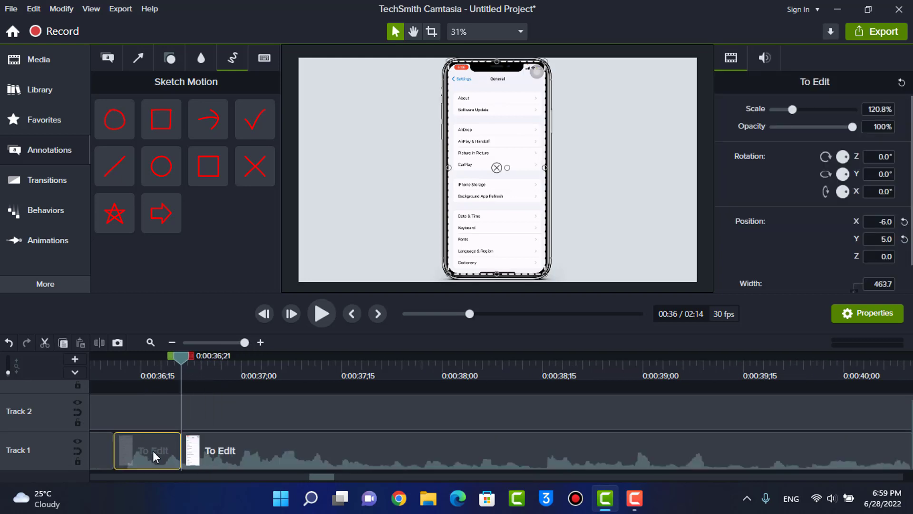
{"action": "key", "text": "Delete"}
{"action": "key", "text": "ctrl+z"}
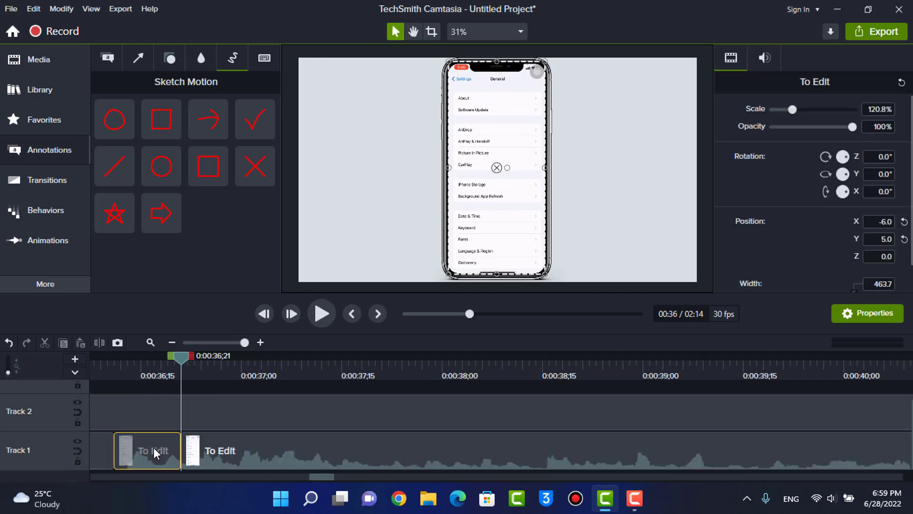
{"action": "key", "text": "ctrl+z"}
{"action": "scroll", "coordinate": [214, 423], "scroll_direction": "down", "scroll_amount": 4}
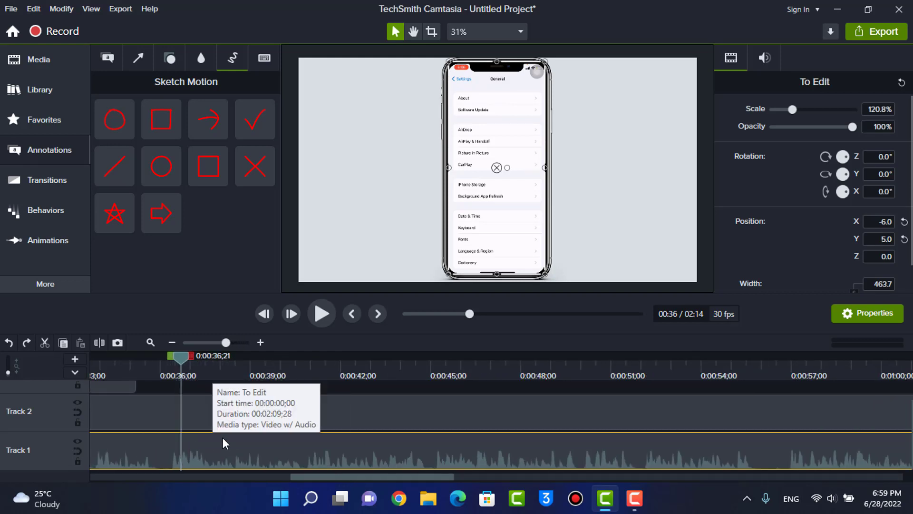
- Try cutting a short timeline range ending at 0:00:36;27 from all tracks, and undo the cut
{"action": "left_click", "coordinate": [196, 387]}
{"action": "scroll", "coordinate": [180, 440], "scroll_direction": "down", "scroll_amount": 3}
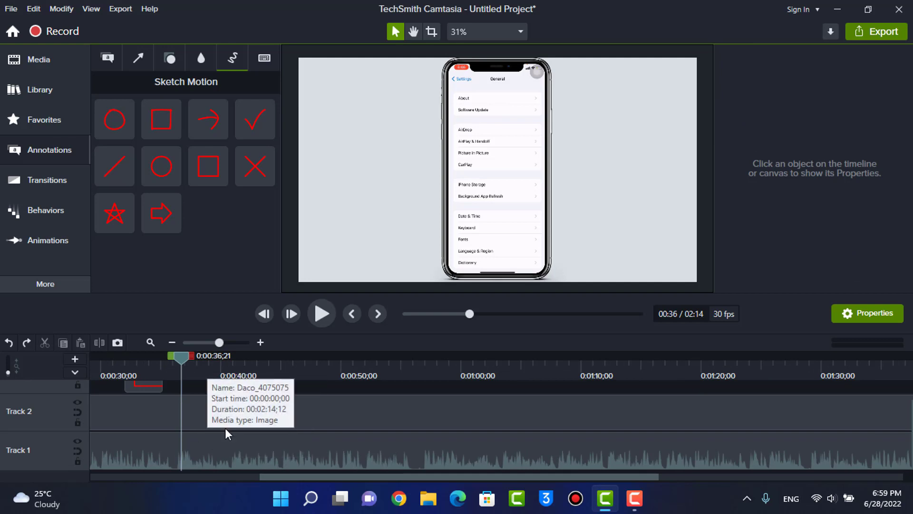
{"action": "scroll", "coordinate": [190, 366], "scroll_direction": "up", "scroll_amount": 5}
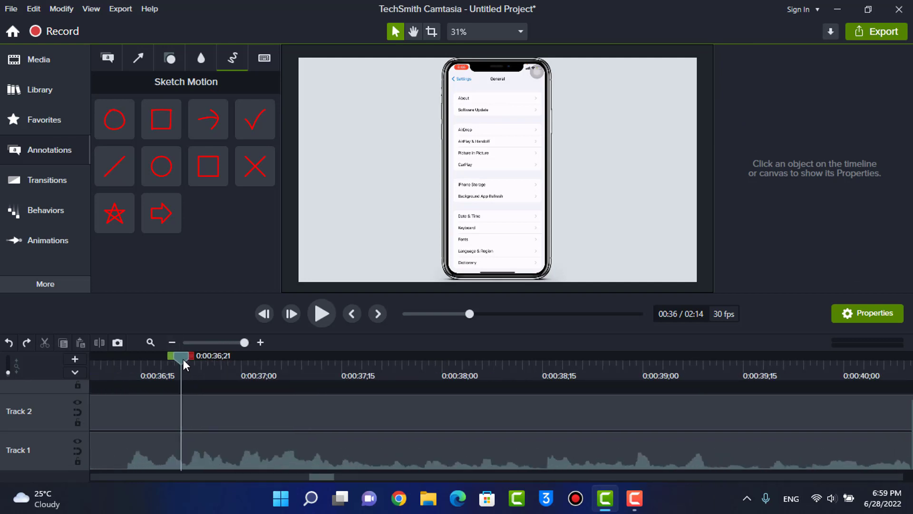
{"action": "left_click_drag", "start_coordinate": [190, 357], "coordinate": [232, 367]}
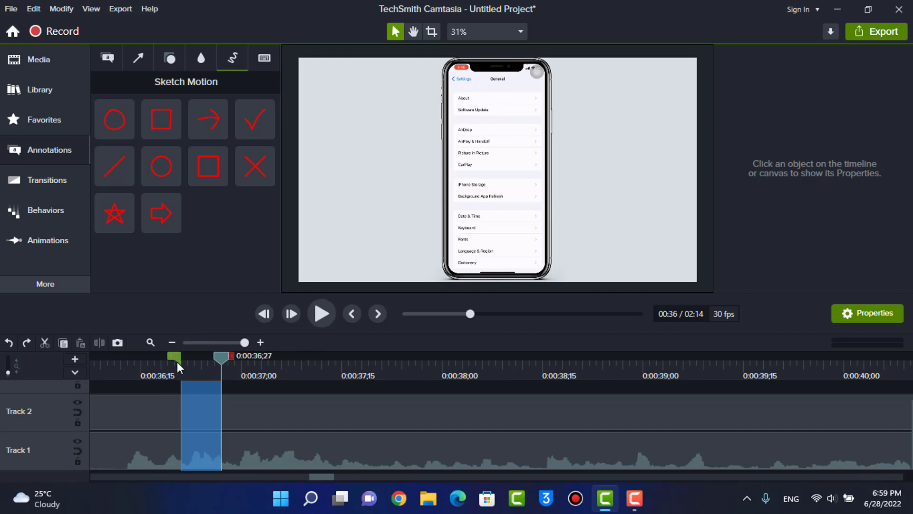
{"action": "left_click_drag", "start_coordinate": [175, 358], "coordinate": [143, 360]}
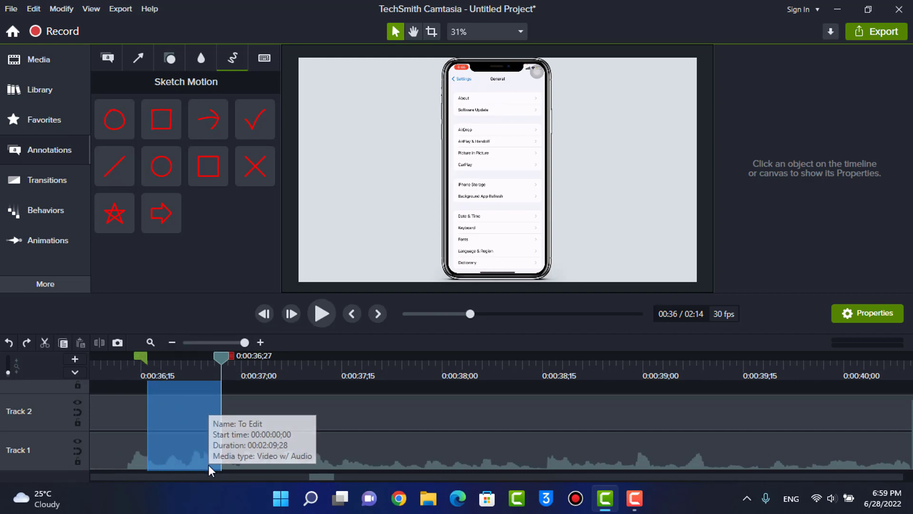
{"action": "key", "text": "ctrl+x"}
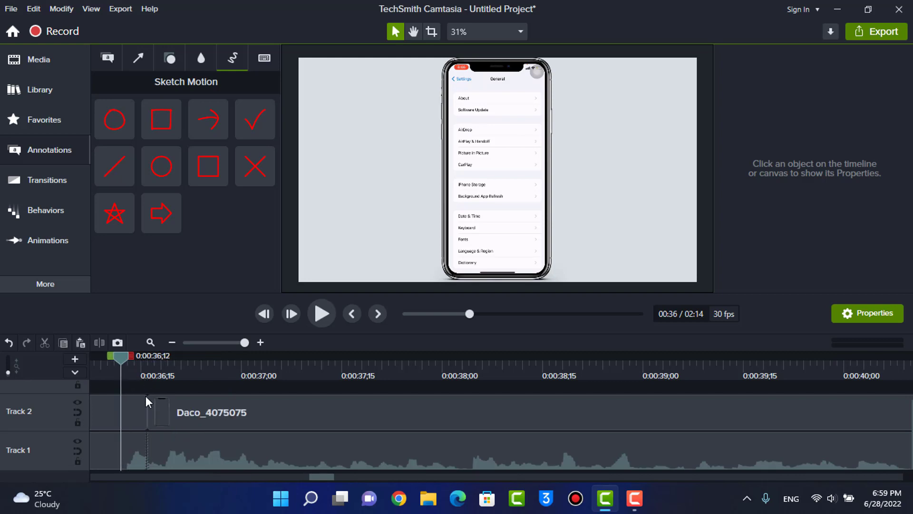
{"action": "key", "text": "ctrl+z"}
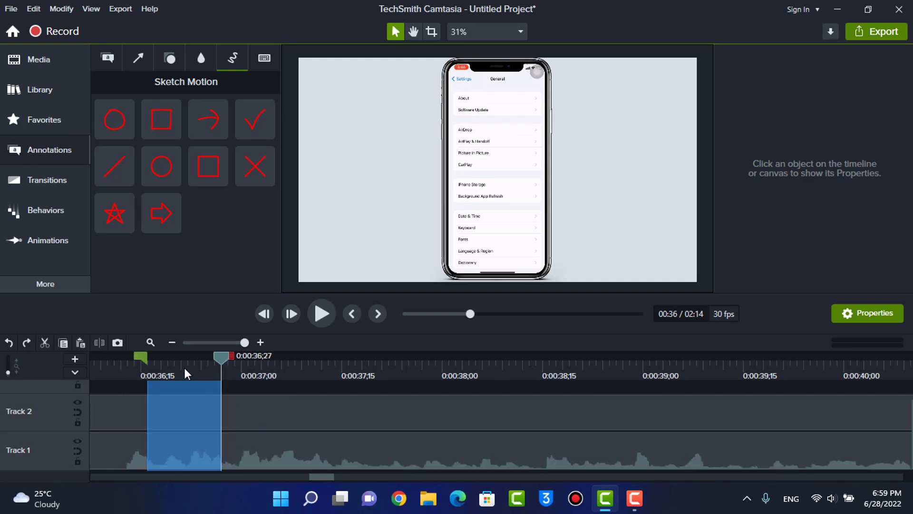
- Clear the timeline range with the playhead at 0:00:36;21, and try different timeline zoom levels and timeline heights
{"action": "left_click", "coordinate": [185, 367]}
{"action": "scroll", "coordinate": [184, 367], "scroll_direction": "down", "scroll_amount": 10}
{"action": "scroll", "coordinate": [119, 427], "scroll_direction": "up", "scroll_amount": 5}
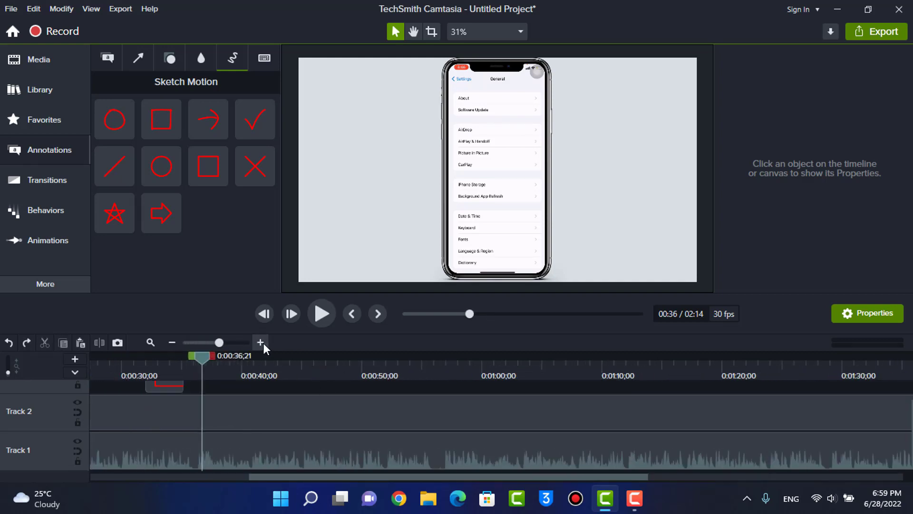
{"action": "left_click", "coordinate": [173, 342]}
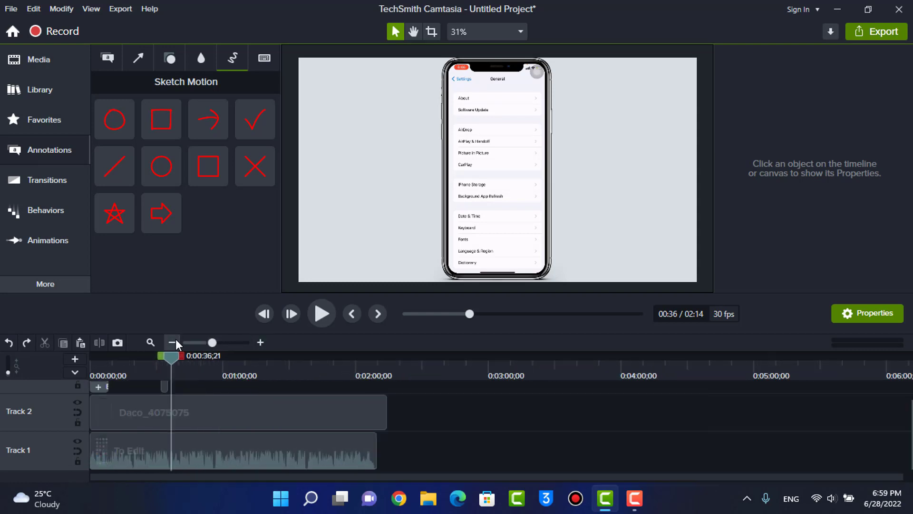
{"action": "left_click", "coordinate": [174, 342]}
{"action": "left_click", "coordinate": [260, 342]}
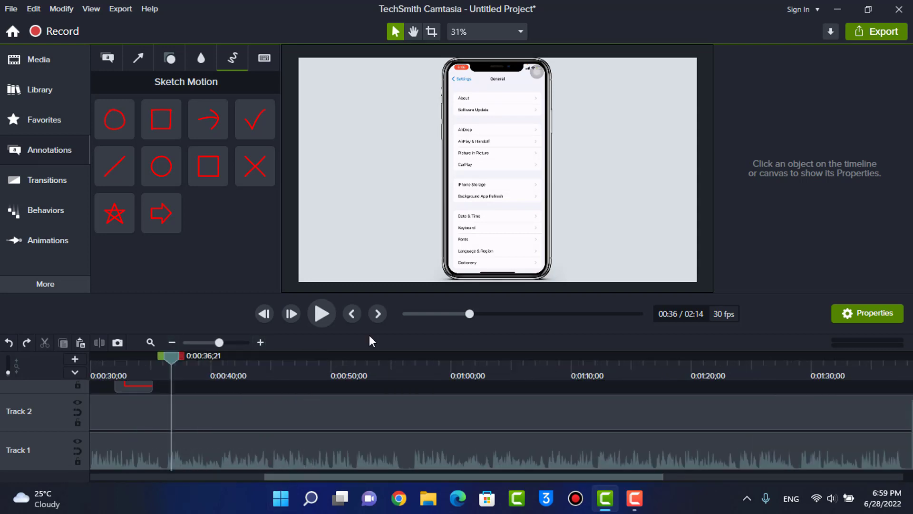
{"action": "left_click_drag", "start_coordinate": [375, 294], "coordinate": [384, 150]}
{"action": "left_click_drag", "start_coordinate": [390, 229], "coordinate": [387, 321]}
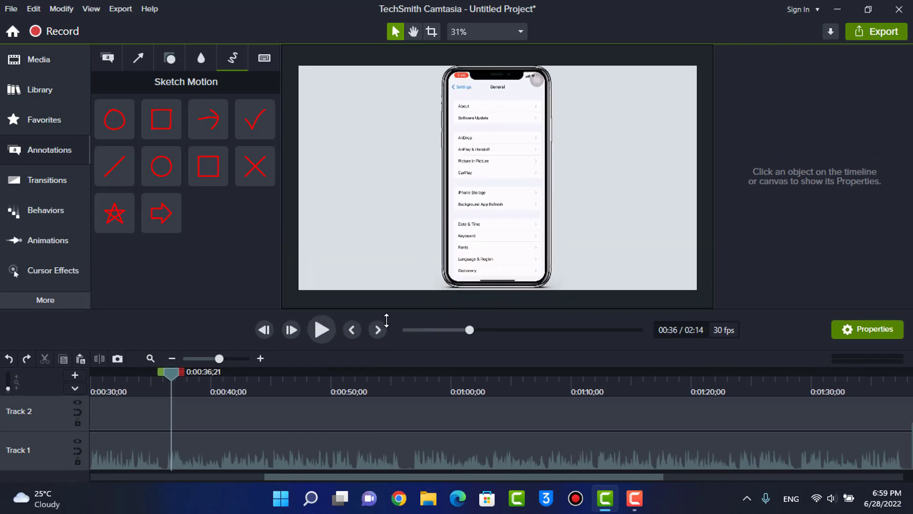
- Examine the phone frame up close by zooming and panning the canvas, and restore the canvas view to Fit
{"action": "scroll", "coordinate": [465, 139], "scroll_direction": "up", "scroll_amount": 5}
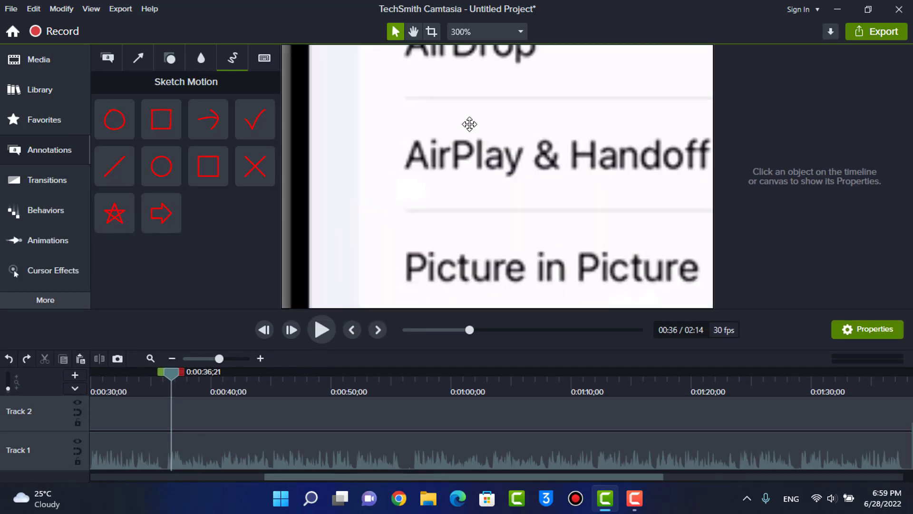
{"action": "scroll", "coordinate": [469, 124], "scroll_direction": "down", "scroll_amount": 4}
{"action": "scroll", "coordinate": [468, 181], "scroll_direction": "down", "scroll_amount": 2}
{"action": "scroll", "coordinate": [483, 169], "scroll_direction": "up", "scroll_amount": 5}
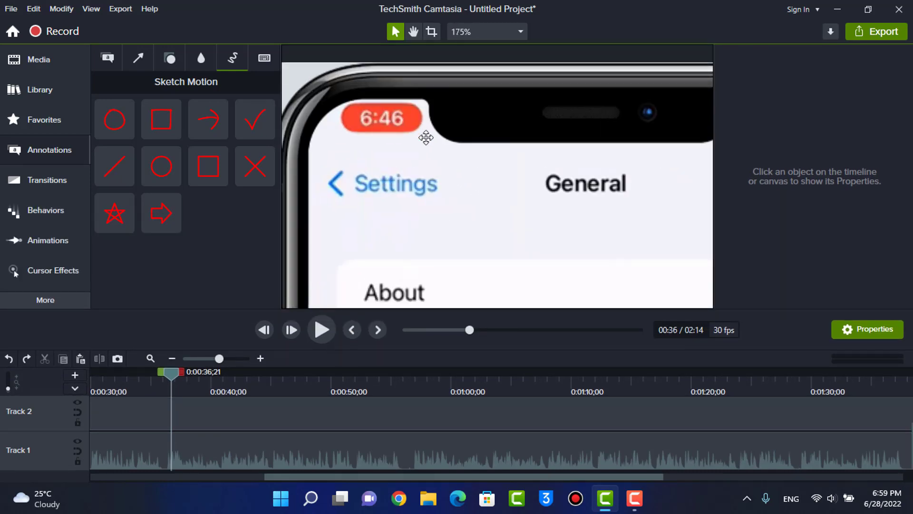
{"action": "left_click", "coordinate": [415, 32]}
{"action": "left_click_drag", "start_coordinate": [621, 137], "coordinate": [440, 169]}
{"action": "scroll", "coordinate": [452, 190], "scroll_direction": "down", "scroll_amount": 3}
{"action": "left_click_drag", "start_coordinate": [476, 228], "coordinate": [499, 132]}
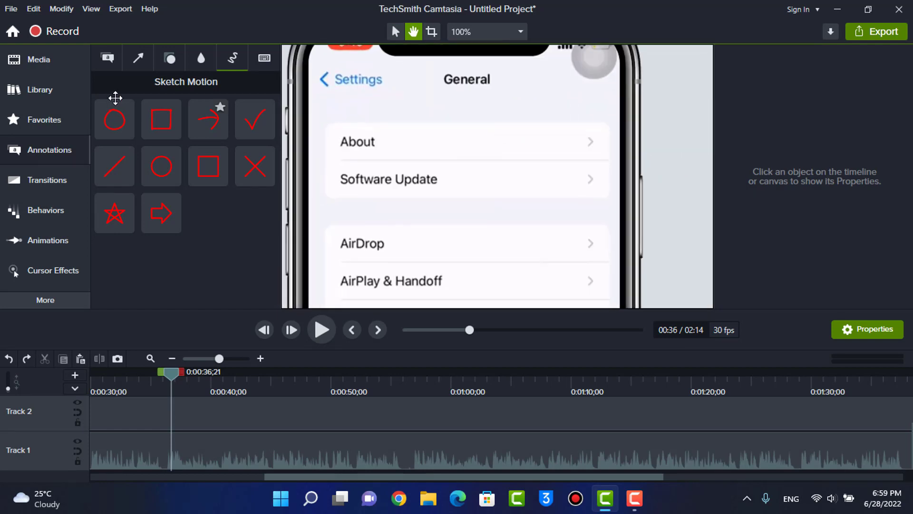
{"action": "left_click", "coordinate": [395, 32]}
{"action": "left_click", "coordinate": [500, 32]}
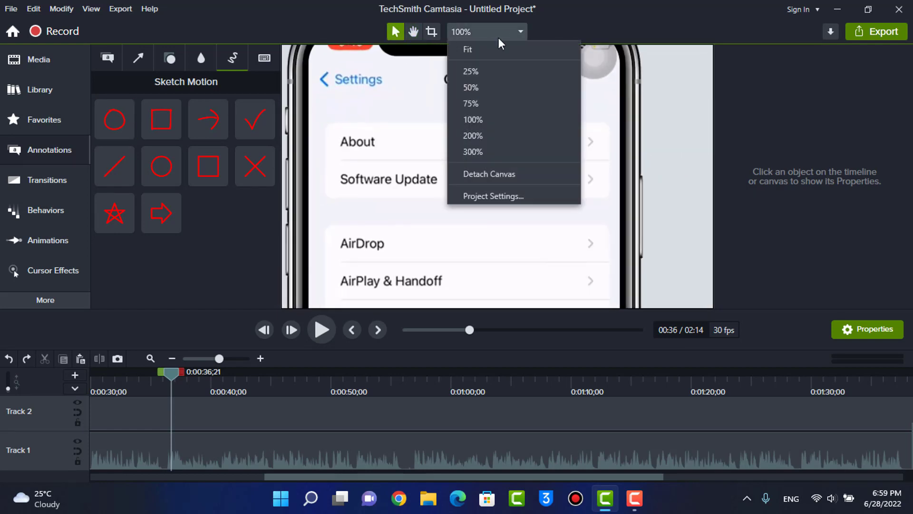
{"action": "left_click", "coordinate": [476, 50]}
- Insert an empty track below the track that holds the To Edit clip
{"action": "left_click_drag", "start_coordinate": [428, 208], "coordinate": [212, 408]}
{"action": "scroll", "coordinate": [232, 412], "scroll_direction": "down", "scroll_amount": 4}
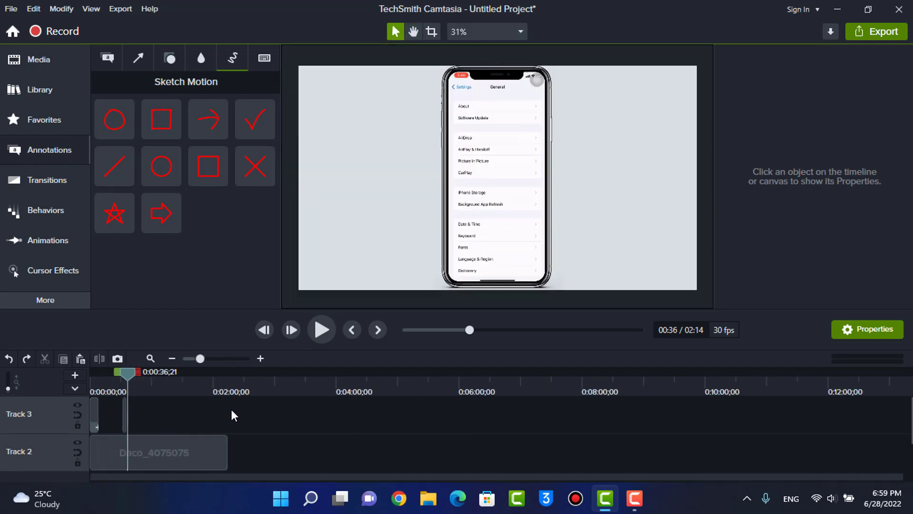
{"action": "left_click", "coordinate": [148, 379]}
{"action": "left_click", "coordinate": [182, 384]}
{"action": "scroll", "coordinate": [238, 410], "scroll_direction": "down", "scroll_amount": 2}
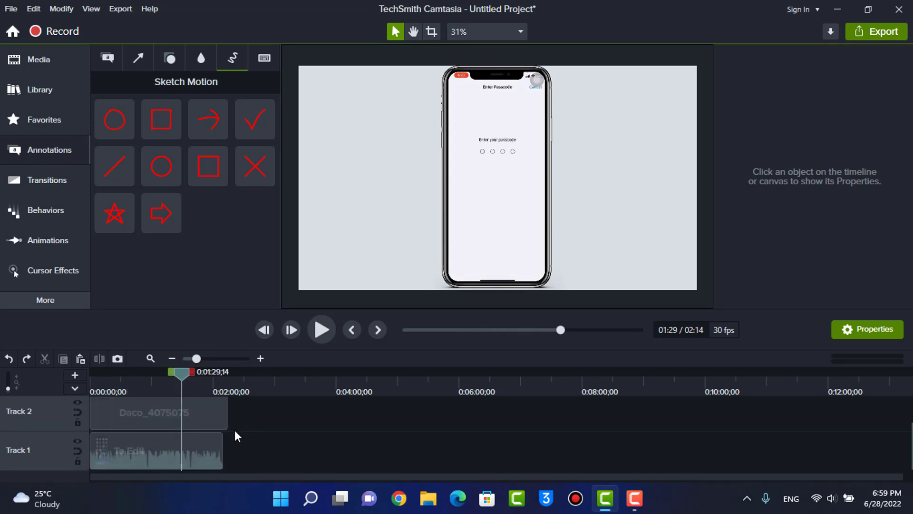
{"action": "left_click", "coordinate": [195, 450]}
{"action": "left_click", "coordinate": [242, 415]}
{"action": "left_click", "coordinate": [118, 383]}
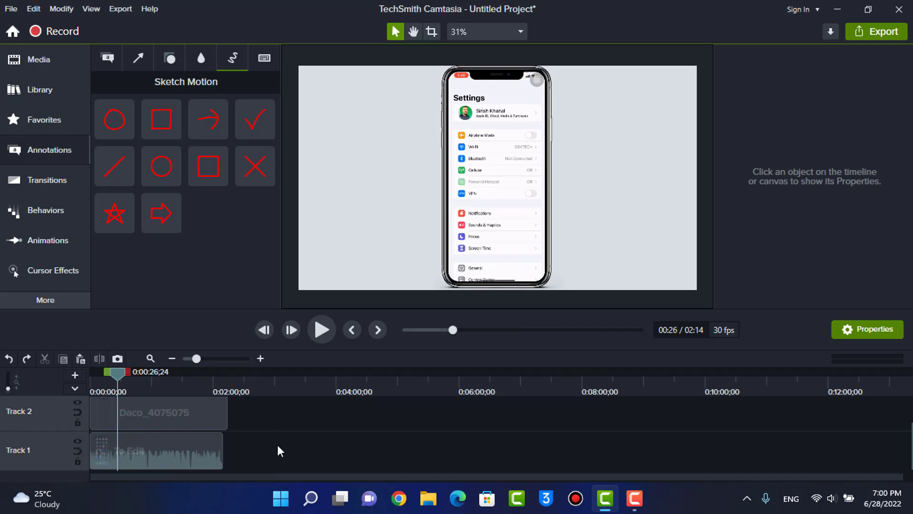
{"action": "right_click", "coordinate": [254, 454]}
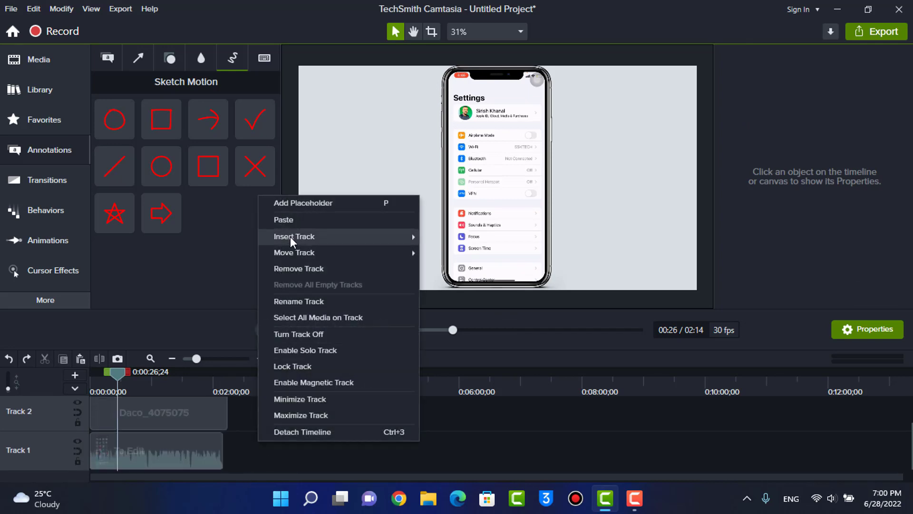
{"action": "mouse_move", "coordinate": [290, 236]}
{"action": "left_click", "coordinate": [483, 245]}
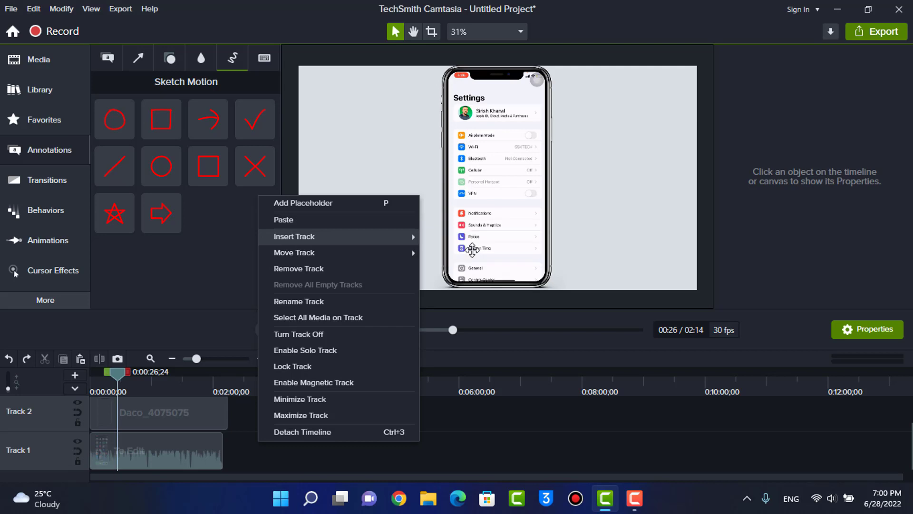
- Place the brick wall image on the empty Track 1, scaled to 111.3% at X -108.9 and Y 0 to cover the canvas
{"action": "left_click", "coordinate": [72, 66]}
{"action": "left_click_drag", "start_coordinate": [139, 226], "coordinate": [274, 459]}
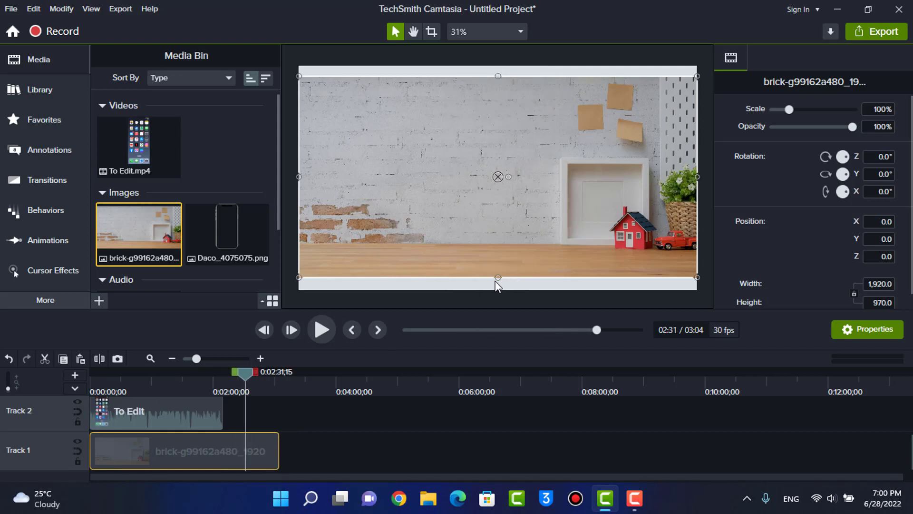
{"action": "left_click_drag", "start_coordinate": [500, 277], "coordinate": [498, 289]}
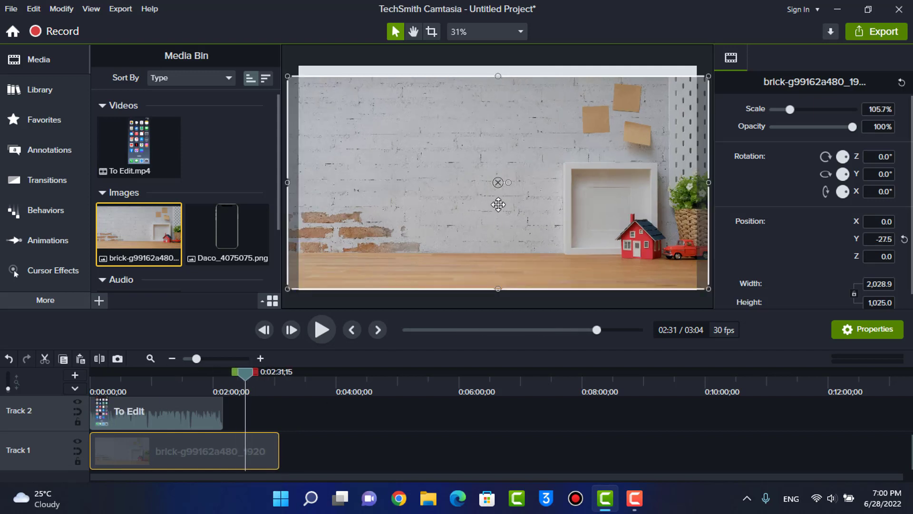
{"action": "left_click_drag", "start_coordinate": [498, 77], "coordinate": [498, 64]}
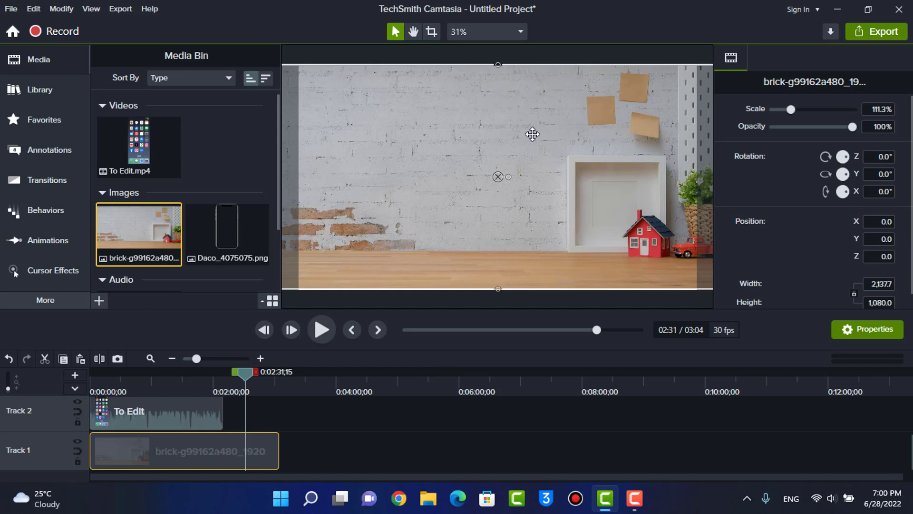
{"action": "left_click_drag", "start_coordinate": [532, 135], "coordinate": [526, 135]}
{"action": "left_click", "coordinate": [501, 31]}
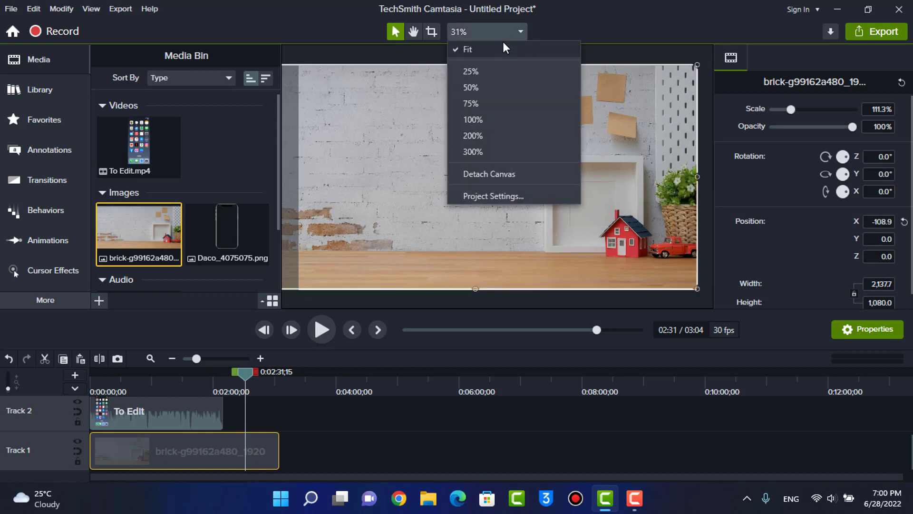
{"action": "left_click", "coordinate": [502, 45]}
- Trim the end of the brick wall image clip to match the end of the To Edit clip
{"action": "left_click", "coordinate": [323, 460]}
{"action": "left_click", "coordinate": [204, 455]}
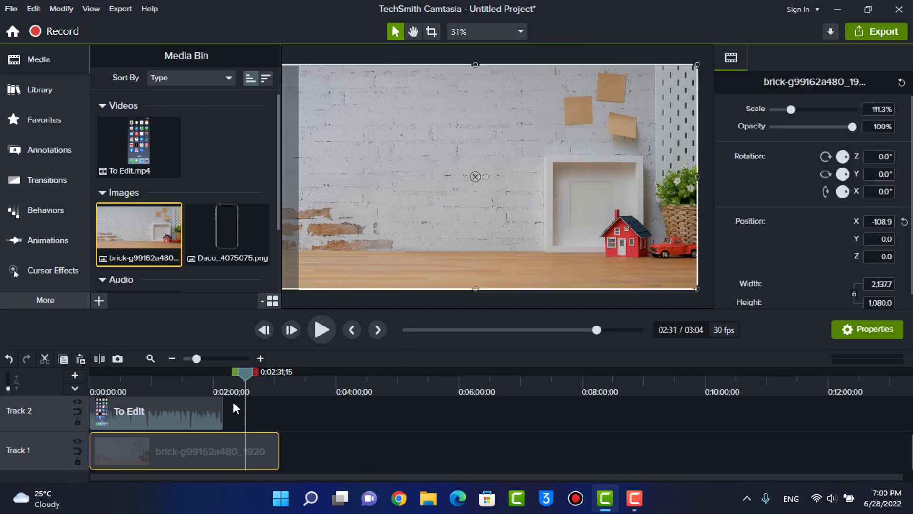
{"action": "left_click_drag", "start_coordinate": [279, 448], "coordinate": [222, 444]}
{"action": "left_click", "coordinate": [192, 388]}
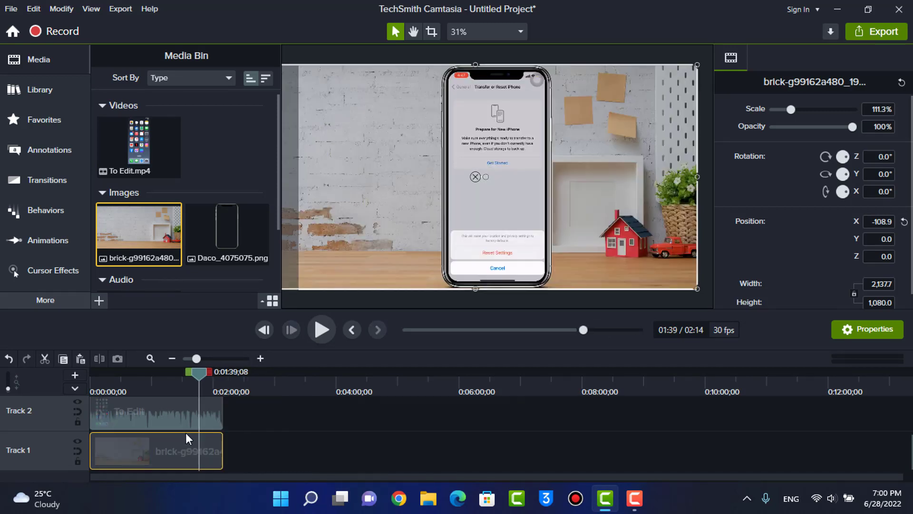
- Insert an empty track between the brick wall image and the To Edit clip
{"action": "right_click", "coordinate": [245, 449]}
{"action": "mouse_move", "coordinate": [310, 234]}
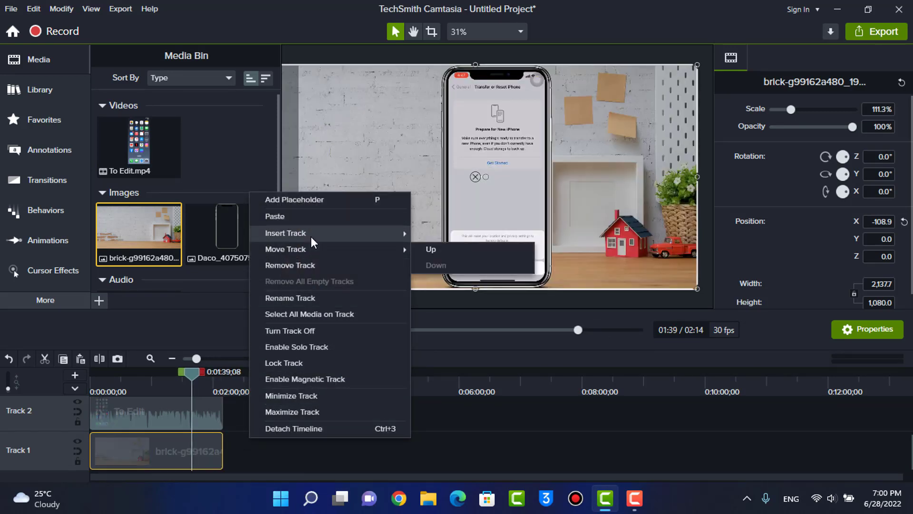
{"action": "left_click", "coordinate": [425, 243]}
{"action": "left_click", "coordinate": [247, 436]}
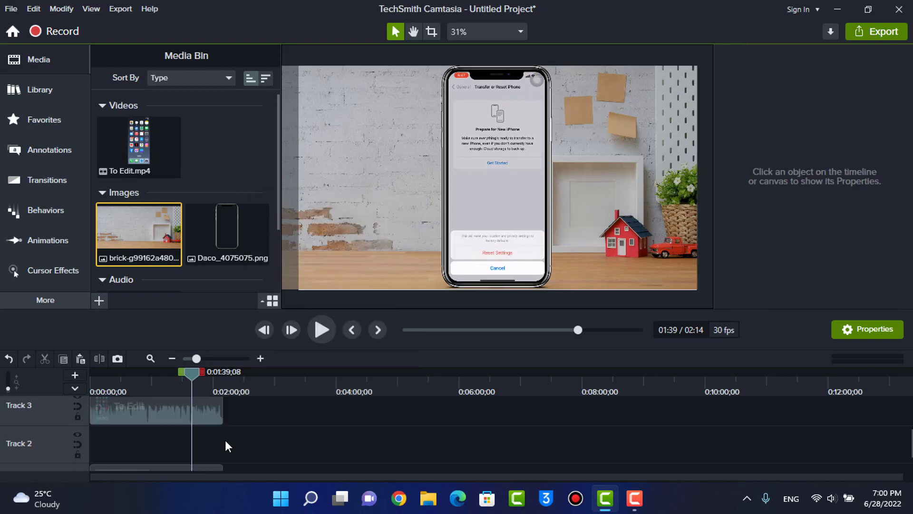
{"action": "left_click", "coordinate": [180, 457]}
{"action": "scroll", "coordinate": [173, 438], "scroll_direction": "up", "scroll_amount": 1}
{"action": "left_click", "coordinate": [183, 419]}
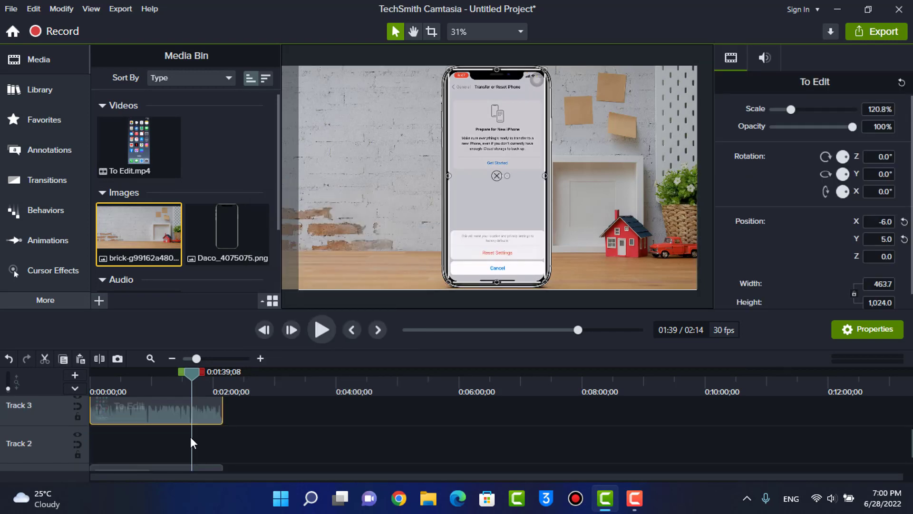
{"action": "left_click", "coordinate": [197, 450]}
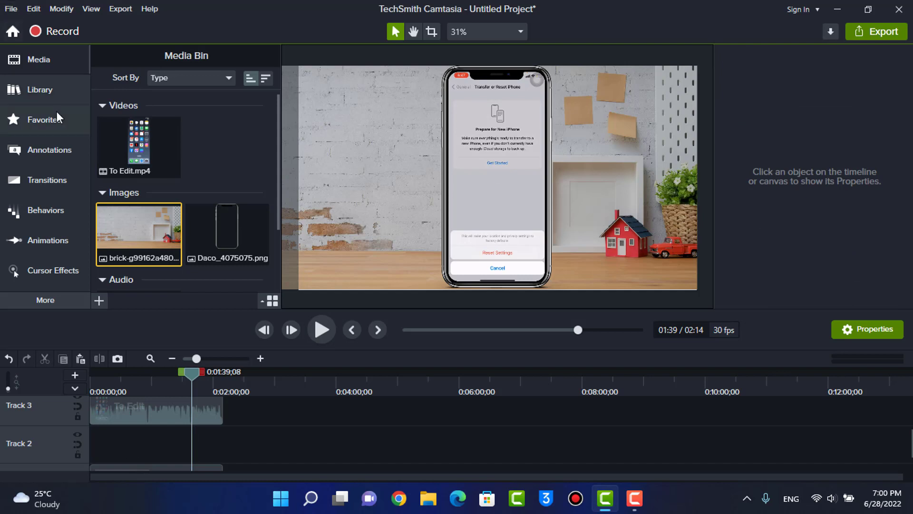
- Try moving the brick wall image up to Track 2, and put it back on Track 1
{"action": "scroll", "coordinate": [205, 395], "scroll_direction": "down", "scroll_amount": 1}
{"action": "left_click_drag", "start_coordinate": [167, 438], "coordinate": [167, 412]}
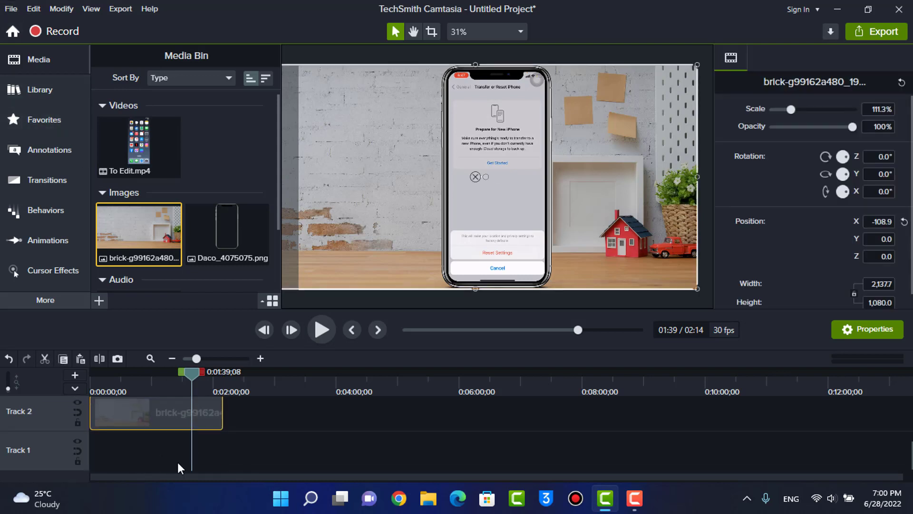
{"action": "scroll", "coordinate": [171, 449], "scroll_direction": "up", "scroll_amount": 1}
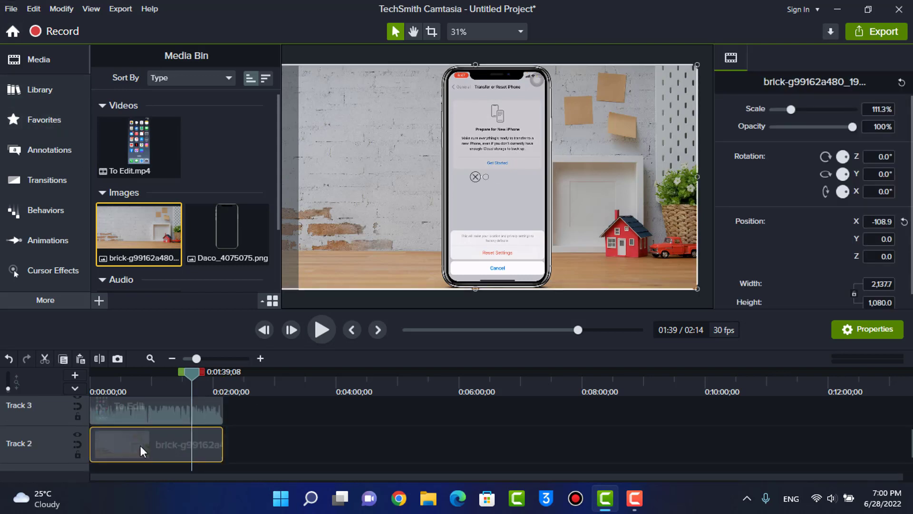
{"action": "left_click_drag", "start_coordinate": [141, 445], "coordinate": [138, 469]}
{"action": "left_click", "coordinate": [124, 438]}
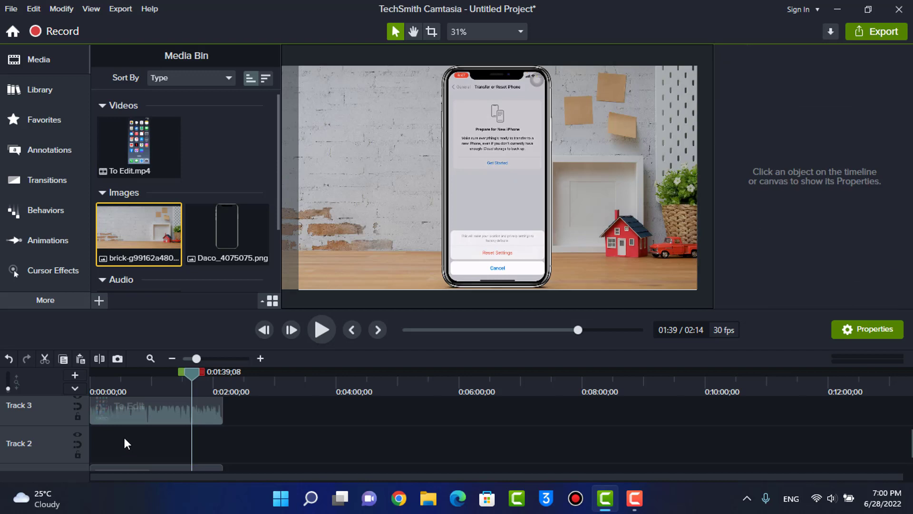
- Add a Blur annotation to the empty Track 2 and put the playhead over it at 0:01:50;10
{"action": "left_click", "coordinate": [56, 143]}
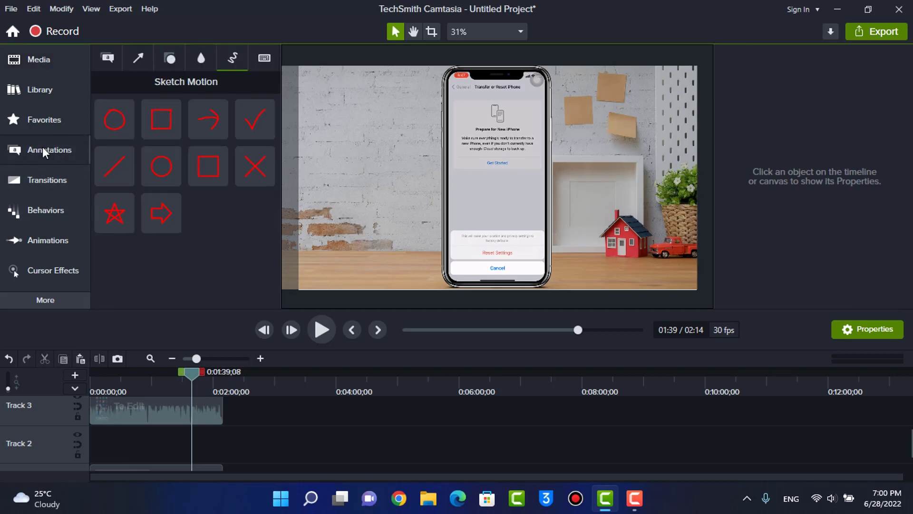
{"action": "left_click", "coordinate": [201, 65]}
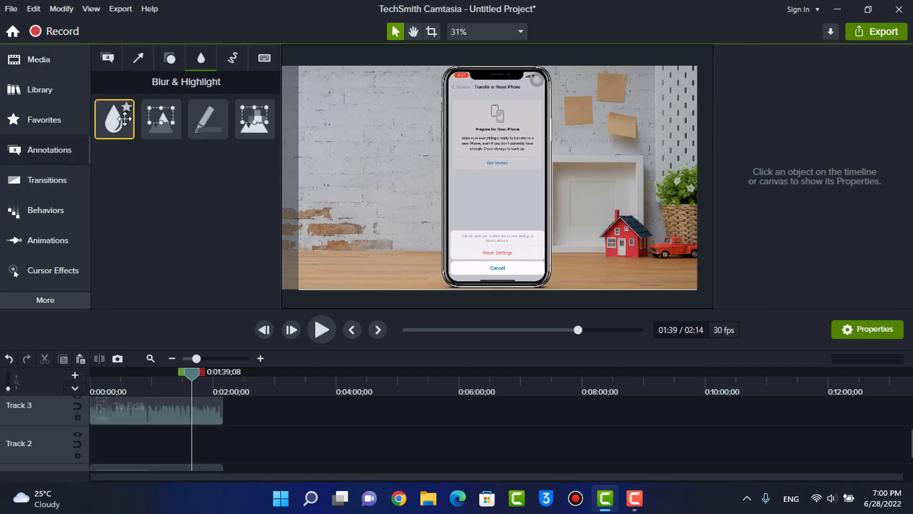
{"action": "mouse_move", "coordinate": [108, 116]}
{"action": "left_mouse_down"}
{"action": "mouse_move", "coordinate": [285, 445]}
{"action": "mouse_move", "coordinate": [228, 460]}
{"action": "mouse_move", "coordinate": [205, 450]}
{"action": "mouse_move", "coordinate": [136, 450]}
{"action": "mouse_move", "coordinate": [147, 450]}
{"action": "left_mouse_up"}
{"action": "left_click_drag", "start_coordinate": [224, 450], "coordinate": [250, 450]}
{"action": "left_click", "coordinate": [241, 383]}
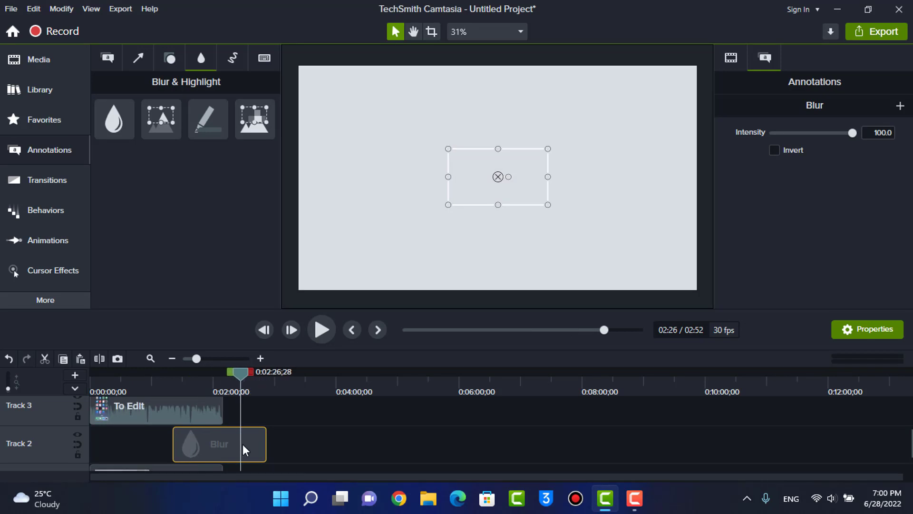
{"action": "left_click", "coordinate": [205, 385]}
{"action": "left_click_drag", "start_coordinate": [201, 400], "coordinate": [203, 400]}
{"action": "left_click_drag", "start_coordinate": [209, 445], "coordinate": [212, 445]}
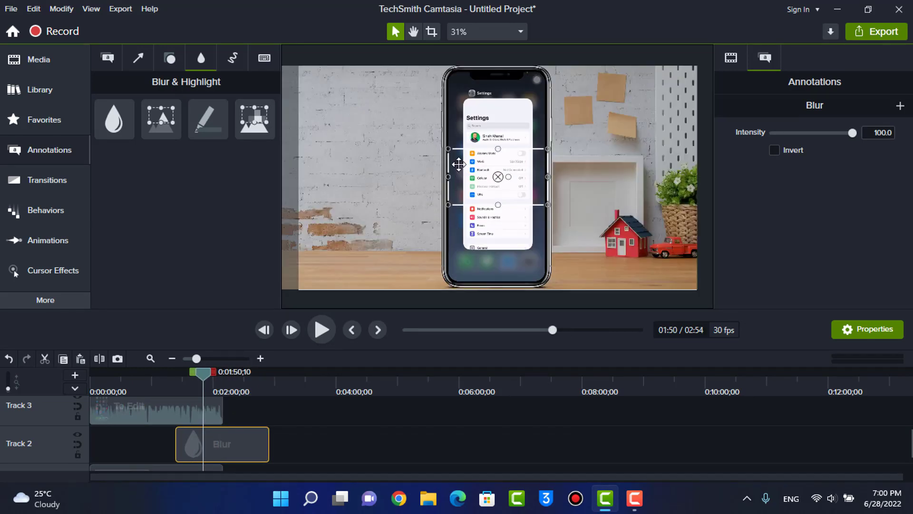
- Enlarge the blur area to cover the whole canvas and adjust its clip to span the full length of the To Edit clip
{"action": "mouse_move", "coordinate": [447, 148]}
{"action": "left_mouse_down"}
{"action": "mouse_move", "coordinate": [282, 79]}
{"action": "mouse_move", "coordinate": [299, 64]}
{"action": "left_mouse_up"}
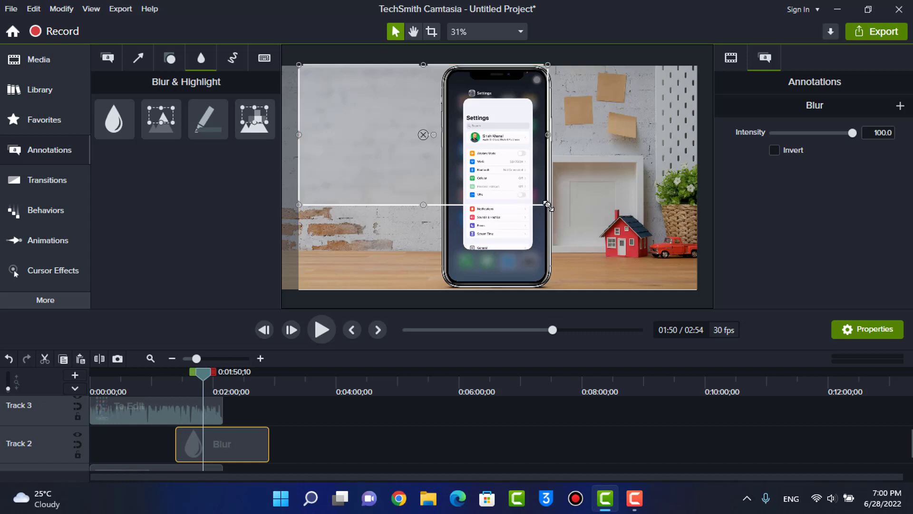
{"action": "left_click_drag", "start_coordinate": [548, 205], "coordinate": [697, 289]}
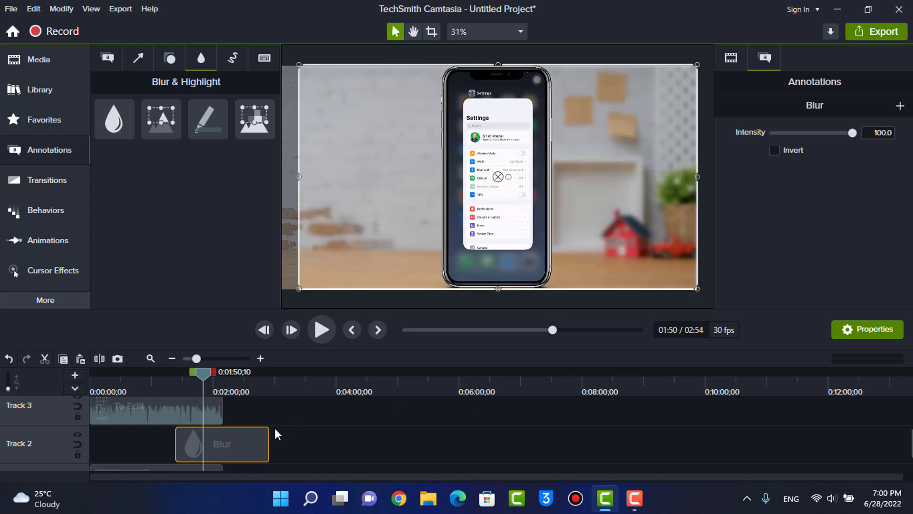
{"action": "left_click_drag", "start_coordinate": [266, 444], "coordinate": [222, 446]}
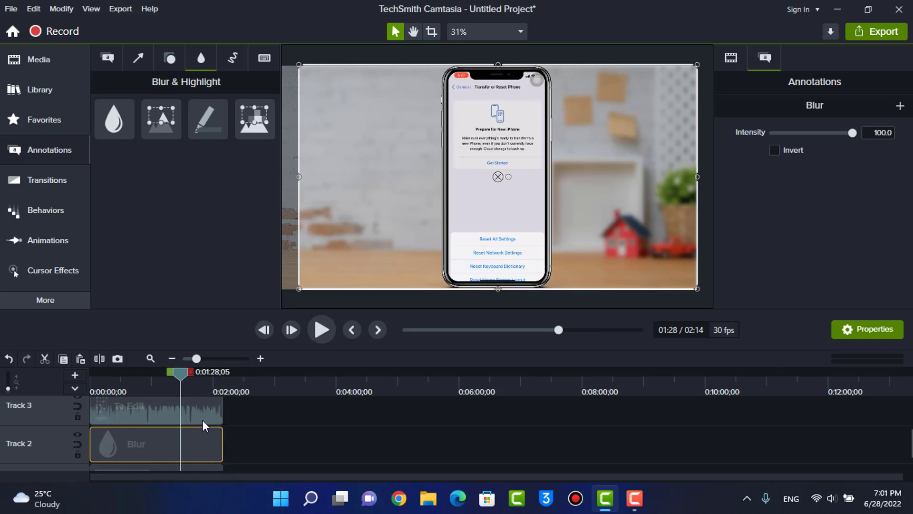
{"action": "left_click_drag", "start_coordinate": [177, 374], "coordinate": [197, 376]}
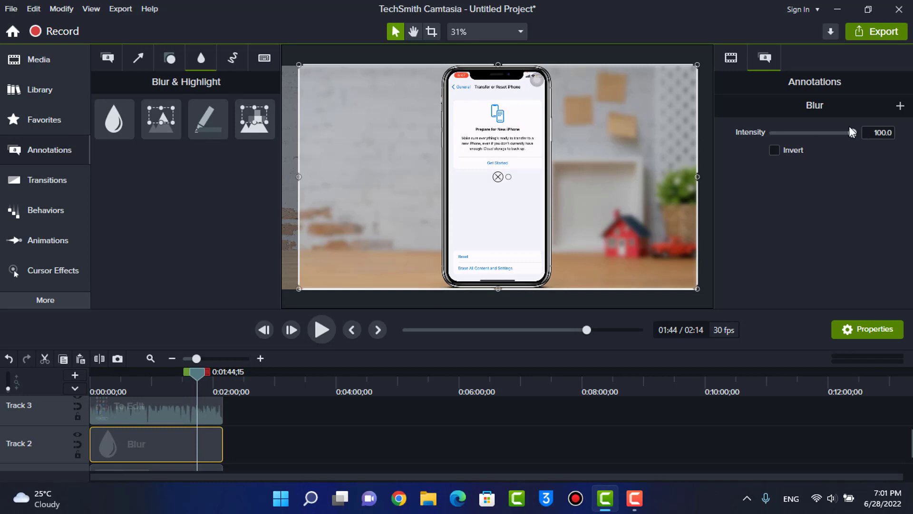
- Set the blur's intensity to 50 and check the blurred background with the playhead at 0:01:13;23
{"action": "left_click", "coordinate": [812, 133]}
{"action": "left_click", "coordinate": [804, 131]}
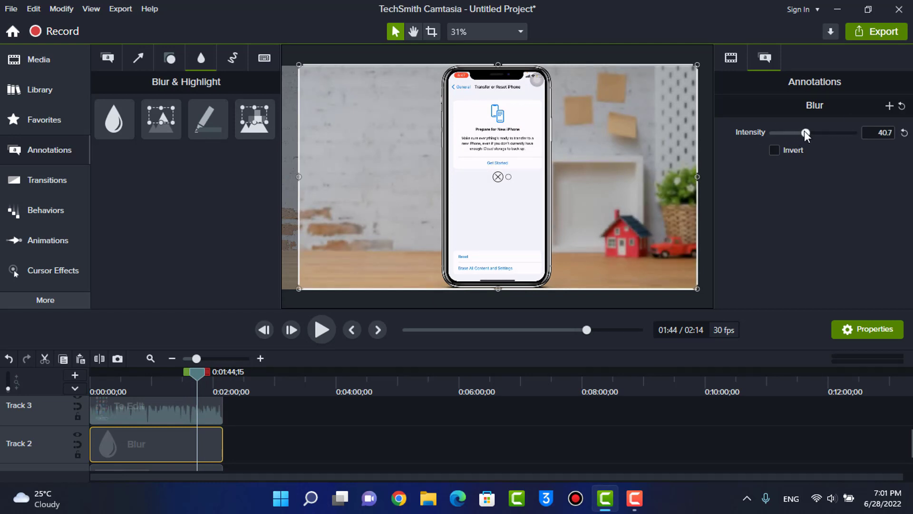
{"action": "left_click", "coordinate": [820, 134]}
{"action": "type", "text": "0"}
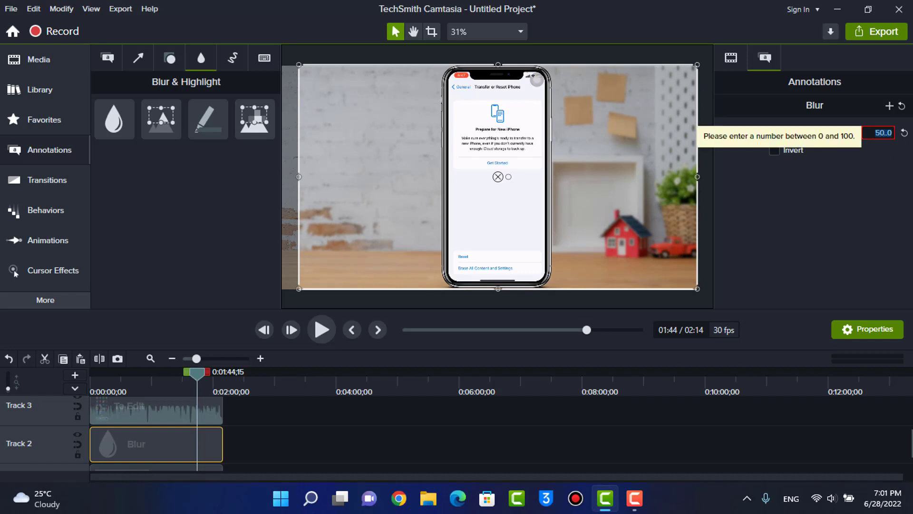
{"action": "type", "text": "5"}
{"action": "left_click", "coordinate": [356, 390]}
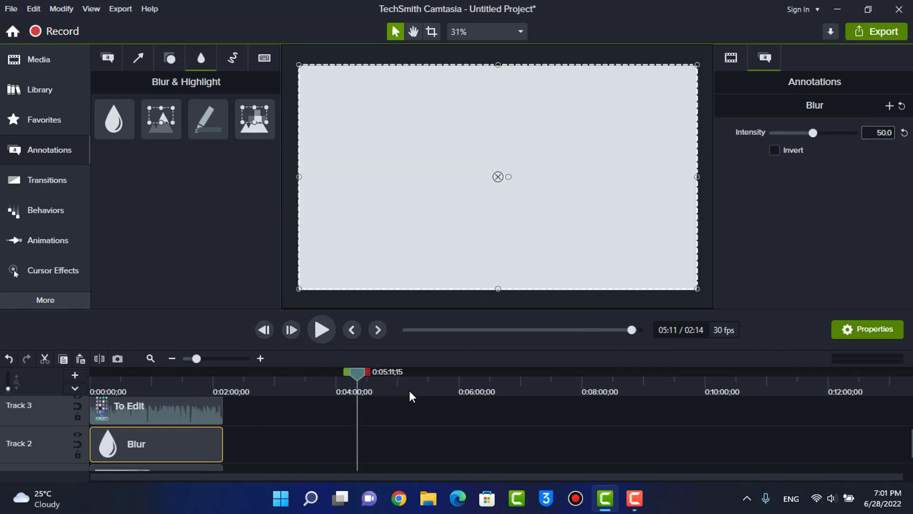
{"action": "left_click", "coordinate": [409, 390]}
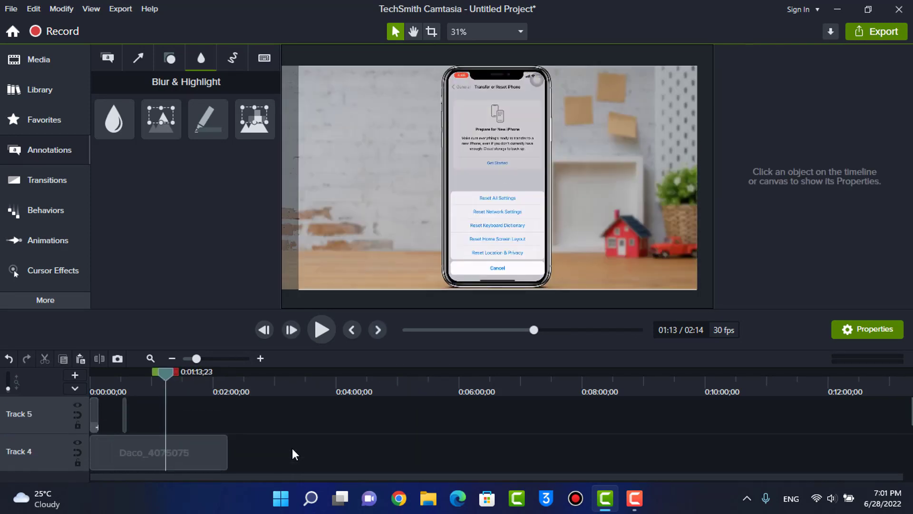
{"action": "scroll", "coordinate": [292, 448], "scroll_direction": "down", "scroll_amount": 4}
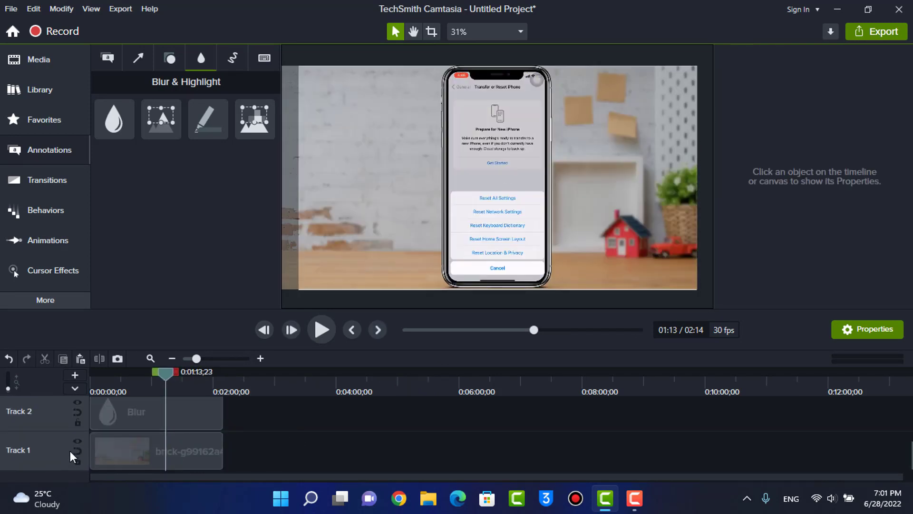
- Insert an empty track below the brick wall image's track and return the playhead to the start of the timeline
{"action": "right_click", "coordinate": [70, 452]}
{"action": "mouse_move", "coordinate": [177, 234]}
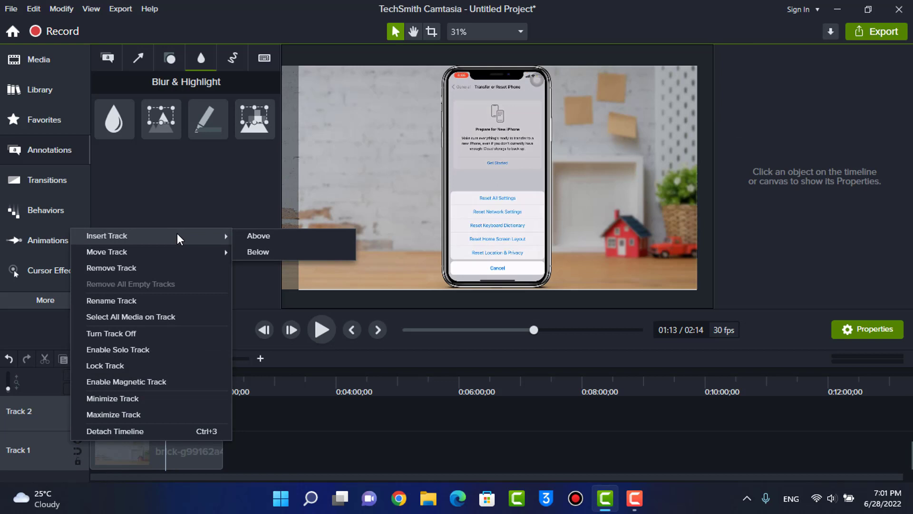
{"action": "left_click", "coordinate": [255, 252]}
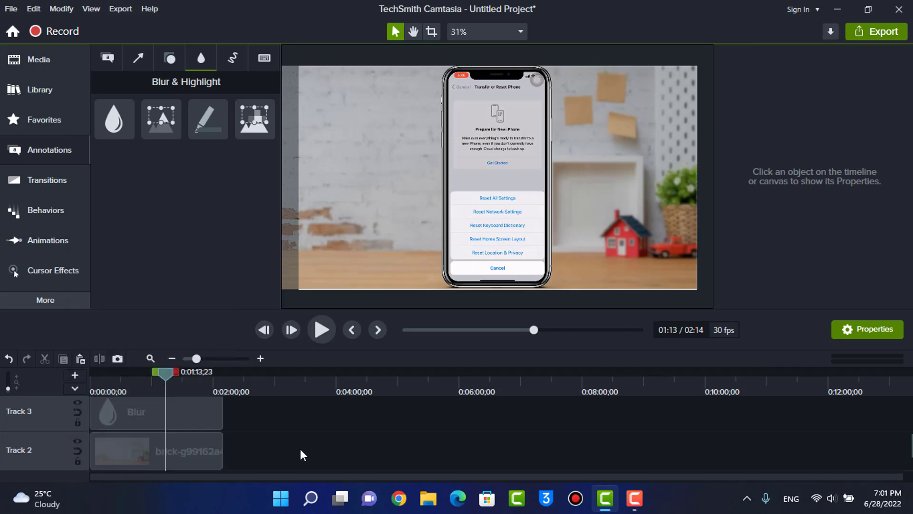
{"action": "left_click_drag", "start_coordinate": [104, 378], "coordinate": [87, 461]}
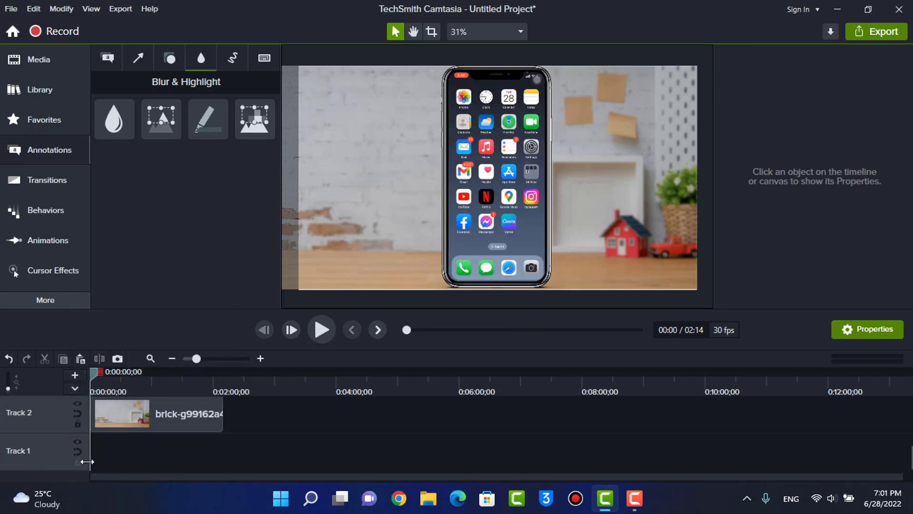
- Add the El Secreto - Yung Logos audio to the start of the empty Track 1 and put the playhead at 0:01:22;28
{"action": "left_click", "coordinate": [22, 61]}
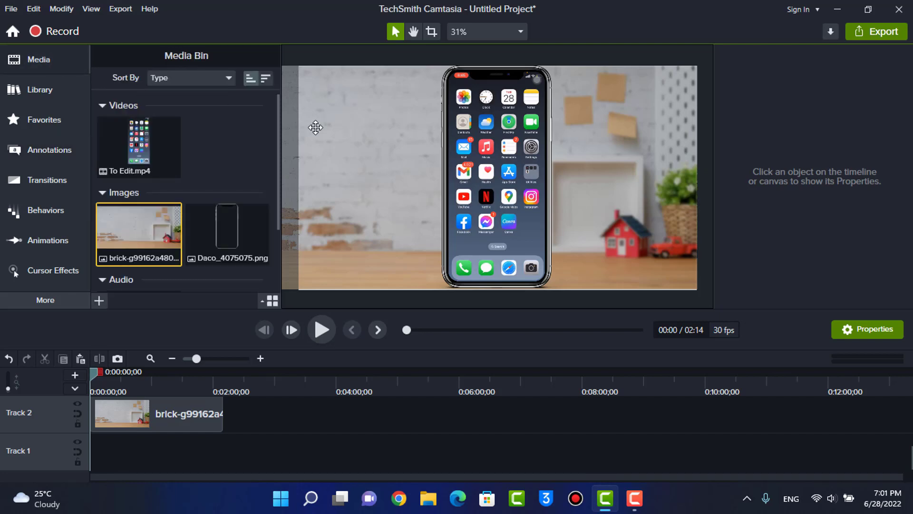
{"action": "scroll", "coordinate": [257, 243], "scroll_direction": "down", "scroll_amount": 2}
{"action": "left_click_drag", "start_coordinate": [139, 227], "coordinate": [221, 451]}
{"action": "left_click_drag", "start_coordinate": [158, 381], "coordinate": [175, 462]}
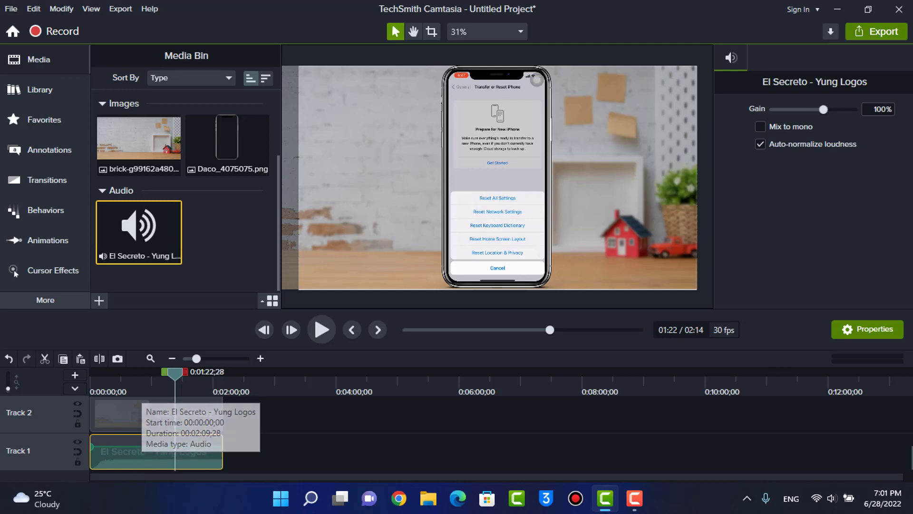
- Set the gain of the El Secreto - Yung Logos music clip to 7%
{"action": "left_click", "coordinate": [872, 110]}
{"action": "key", "text": "Return"}
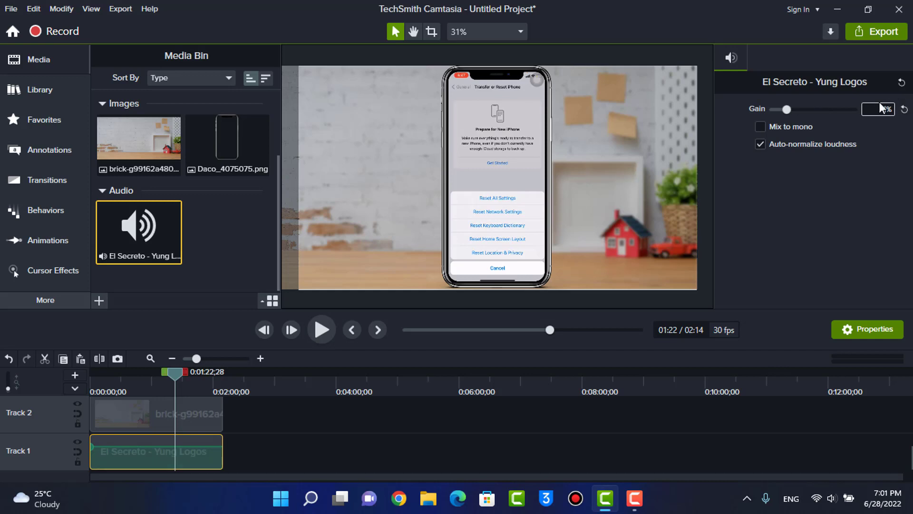
{"action": "double_click", "coordinate": [880, 111]}
{"action": "left_click", "coordinate": [302, 433]}
{"action": "left_click", "coordinate": [162, 448]}
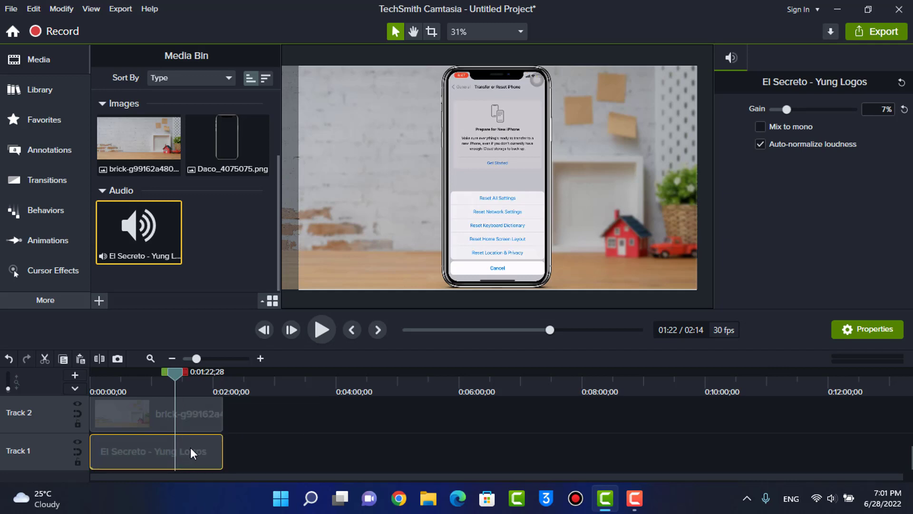
{"action": "left_click", "coordinate": [239, 431]}
- Review the stacked tracks and the canvas at several points, including the title banner at 0:00:05;26 and the recording at 0:01:05;09
{"action": "scroll", "coordinate": [218, 425], "scroll_direction": "up", "scroll_amount": 2}
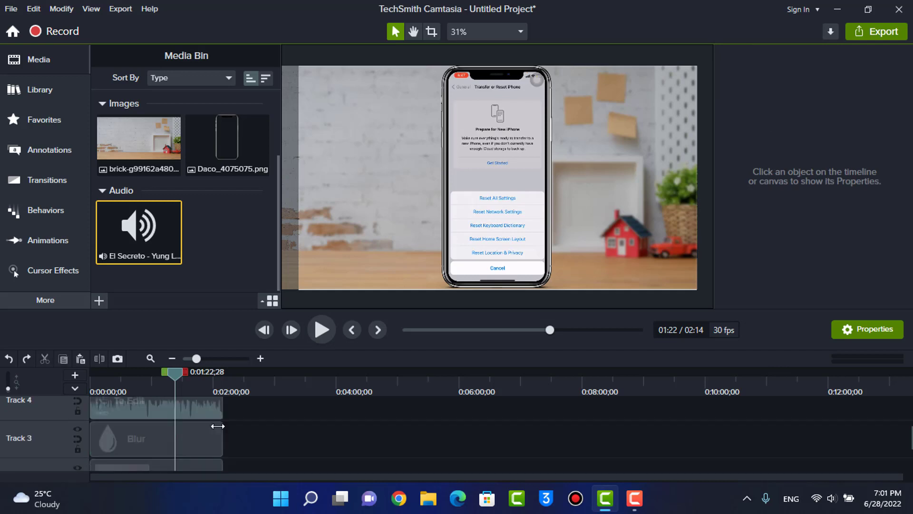
{"action": "scroll", "coordinate": [161, 412], "scroll_direction": "up", "scroll_amount": 2}
{"action": "left_click_drag", "start_coordinate": [119, 387], "coordinate": [109, 389]}
{"action": "scroll", "coordinate": [241, 422], "scroll_direction": "up", "scroll_amount": 4}
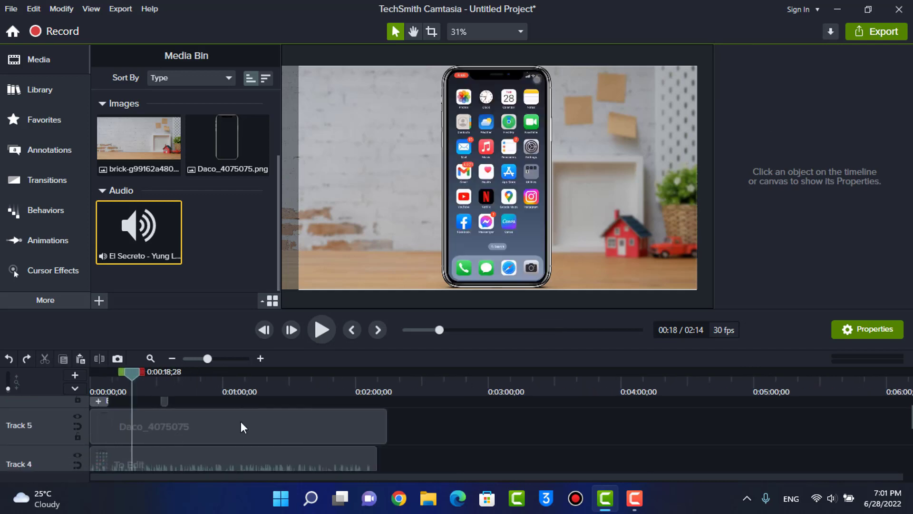
{"action": "left_click_drag", "start_coordinate": [362, 391], "coordinate": [337, 390]}
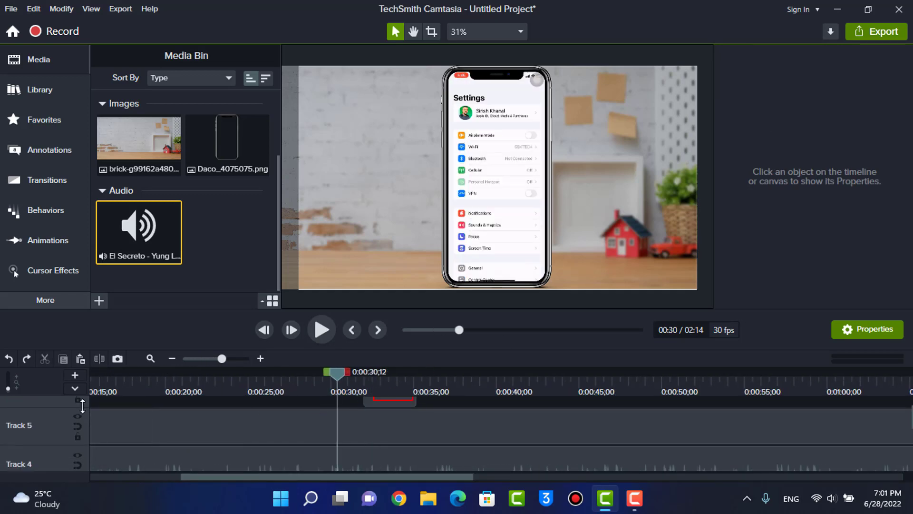
{"action": "scroll", "coordinate": [139, 406], "scroll_direction": "down", "scroll_amount": 6}
{"action": "scroll", "coordinate": [139, 406], "scroll_direction": "down", "scroll_amount": 5}
{"action": "scroll", "coordinate": [128, 401], "scroll_direction": "up", "scroll_amount": 2}
{"action": "left_click_drag", "start_coordinate": [108, 388], "coordinate": [95, 385]}
{"action": "left_click", "coordinate": [473, 169]}
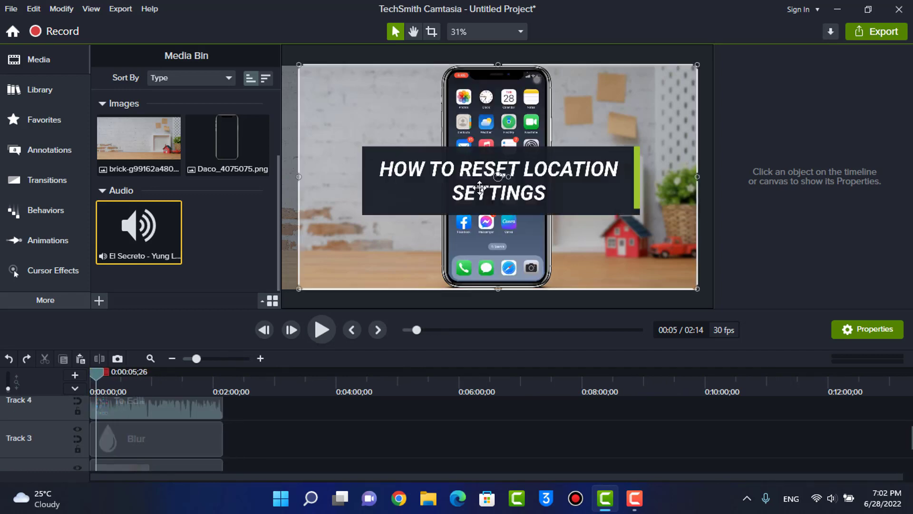
{"action": "left_click", "coordinate": [284, 417]}
{"action": "scroll", "coordinate": [283, 417], "scroll_direction": "up", "scroll_amount": 1}
{"action": "left_click", "coordinate": [155, 392]}
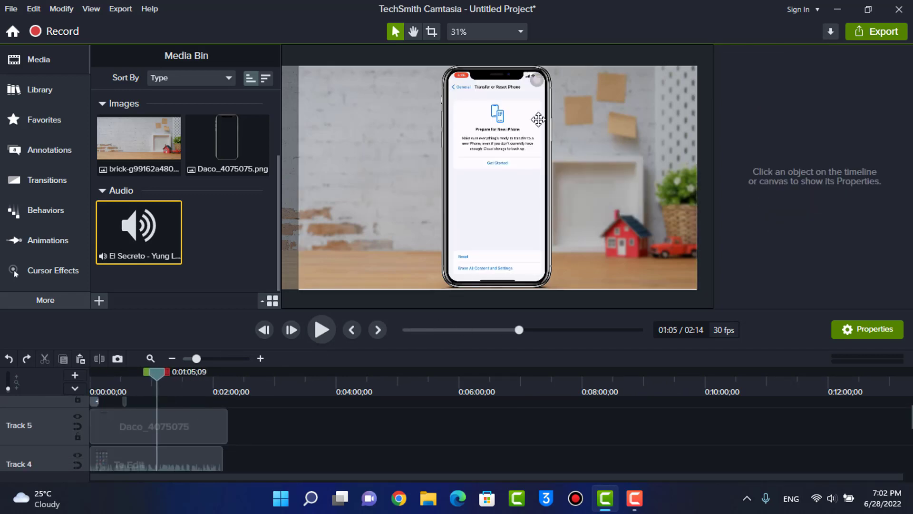
{"action": "scroll", "coordinate": [271, 409], "scroll_direction": "down", "scroll_amount": 1}
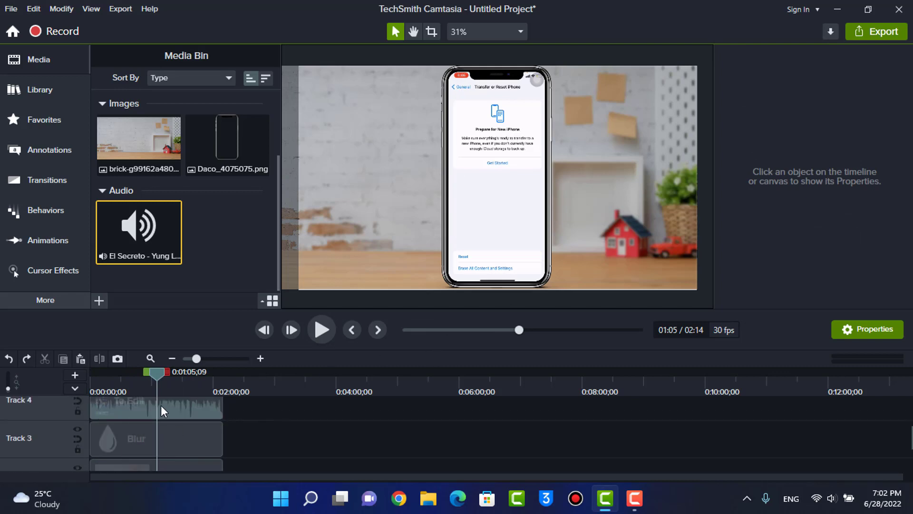
{"action": "scroll", "coordinate": [266, 415], "scroll_direction": "up", "scroll_amount": 4}
{"action": "scroll", "coordinate": [326, 427], "scroll_direction": "up", "scroll_amount": 2}
{"action": "scroll", "coordinate": [363, 414], "scroll_direction": "down", "scroll_amount": 2}
{"action": "scroll", "coordinate": [384, 422], "scroll_direction": "up", "scroll_amount": 2}
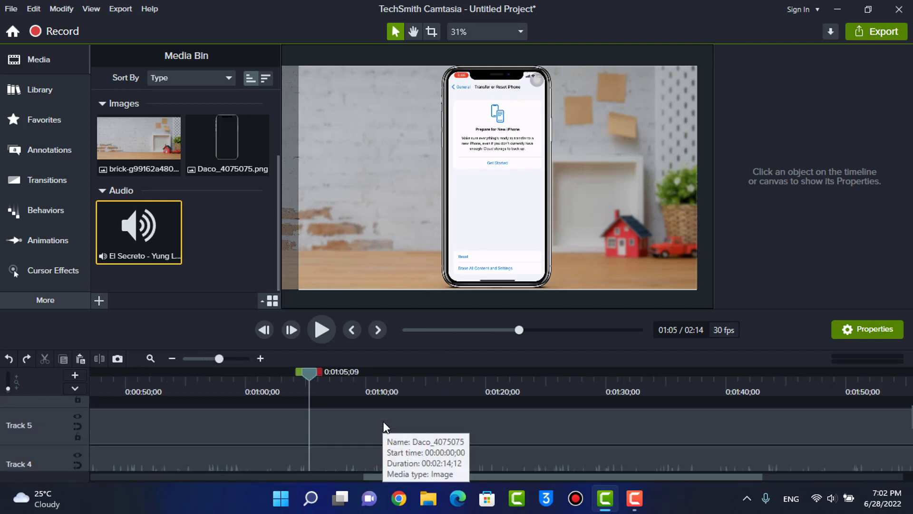
- Trim the end of the Daco_4075075 phone frame on Track 5 to match the end of the To Edit clip
{"action": "scroll", "coordinate": [300, 432], "scroll_direction": "down", "scroll_amount": 3}
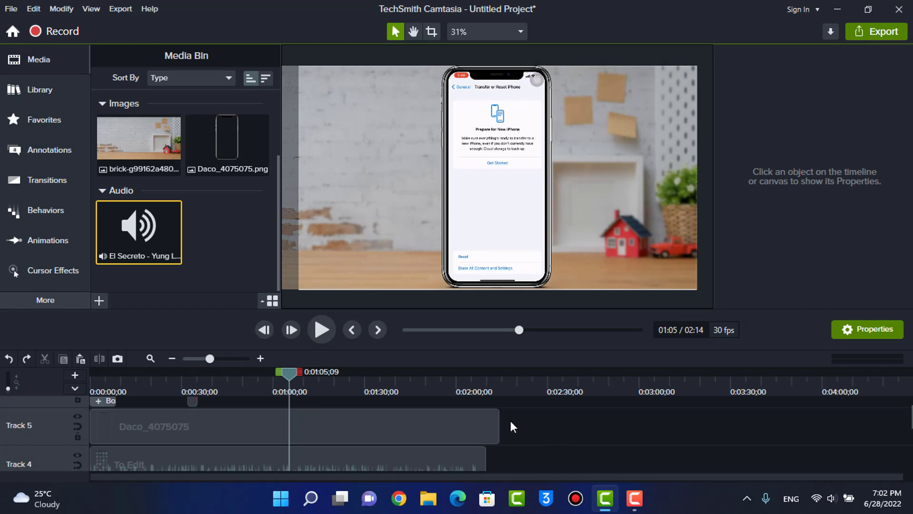
{"action": "left_click_drag", "start_coordinate": [498, 419], "coordinate": [485, 419]}
{"action": "left_click", "coordinate": [521, 423]}
{"action": "scroll", "coordinate": [517, 411], "scroll_direction": "down", "scroll_amount": 1}
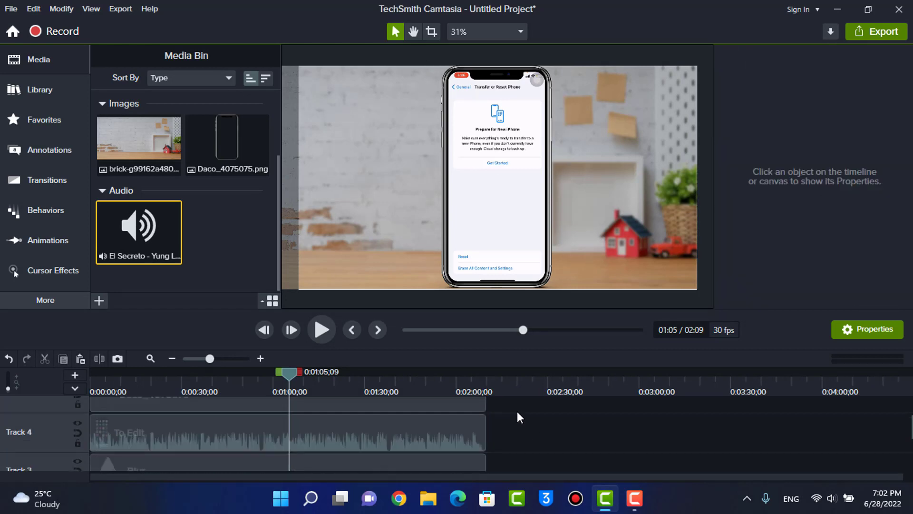
- Try extending the Blur clip on Track 3 to about 0:02:30 and check the canvas at 0:02:24;19
{"action": "left_click", "coordinate": [480, 388]}
{"action": "left_click_drag", "start_coordinate": [485, 403], "coordinate": [455, 391]}
{"action": "left_click_drag", "start_coordinate": [523, 401], "coordinate": [551, 424]}
{"action": "left_click", "coordinate": [500, 419]}
{"action": "left_click", "coordinate": [486, 424]}
{"action": "scroll", "coordinate": [490, 456], "scroll_direction": "down", "scroll_amount": 2}
{"action": "left_click", "coordinate": [481, 432]}
{"action": "left_click", "coordinate": [556, 412]}
{"action": "left_click_drag", "start_coordinate": [509, 382], "coordinate": [532, 390]}
{"action": "scroll", "coordinate": [558, 416], "scroll_direction": "up", "scroll_amount": 2}
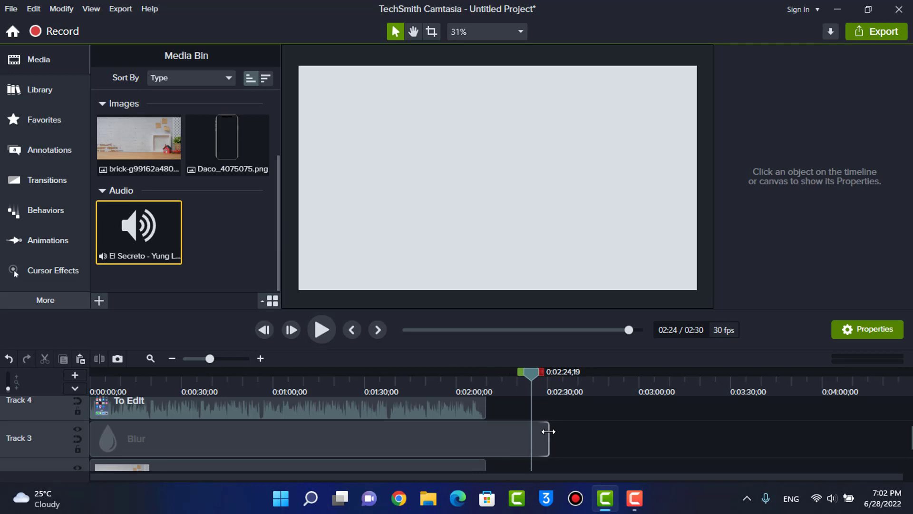
- Trim the Blur clip back to the end of the To Edit clip and put the playhead at 0:01:06;02
{"action": "left_click_drag", "start_coordinate": [548, 430], "coordinate": [486, 431]}
{"action": "left_click", "coordinate": [517, 425]}
{"action": "left_click_drag", "start_coordinate": [482, 383], "coordinate": [291, 388]}
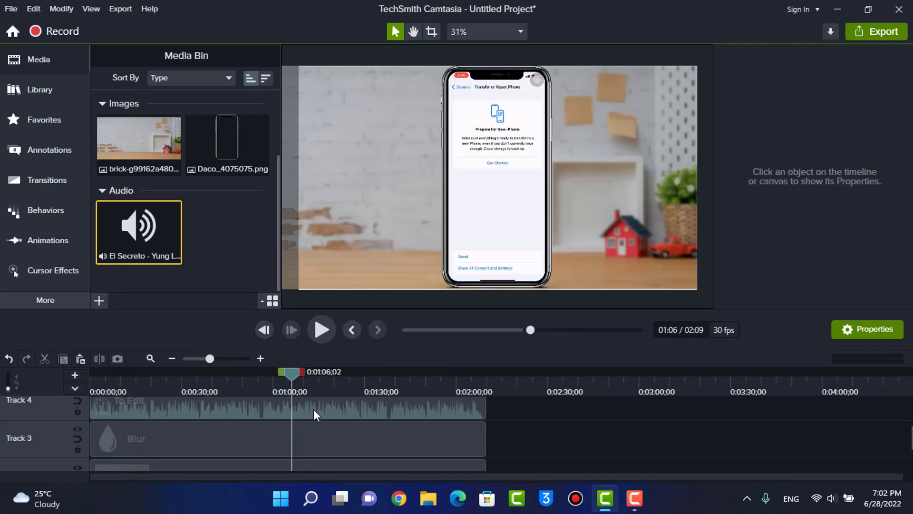
- Review the clips from the music on Track 1 up to the annotations on Track 6, ending with the playhead at 0:00:35;29
{"action": "scroll", "coordinate": [387, 427], "scroll_direction": "down", "scroll_amount": 3}
{"action": "scroll", "coordinate": [251, 428], "scroll_direction": "down", "scroll_amount": 2}
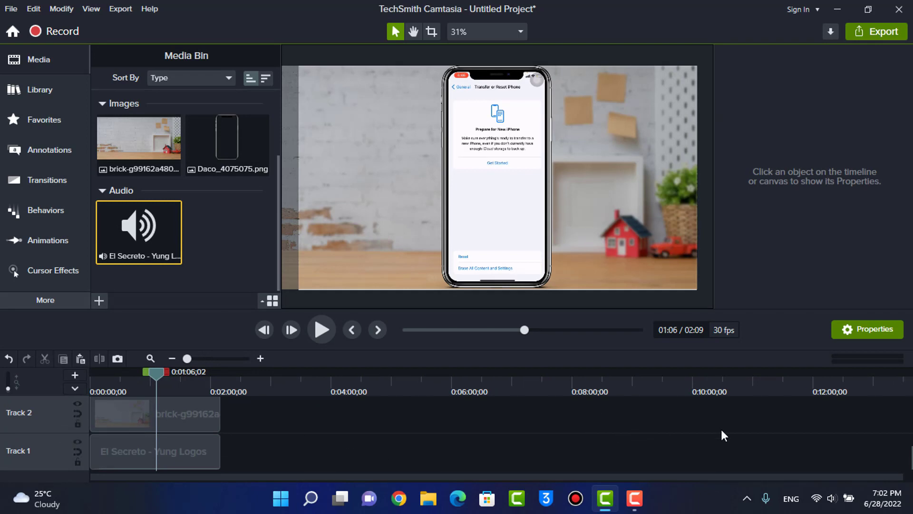
{"action": "scroll", "coordinate": [299, 428], "scroll_direction": "up", "scroll_amount": 3}
{"action": "scroll", "coordinate": [307, 427], "scroll_direction": "up", "scroll_amount": 5}
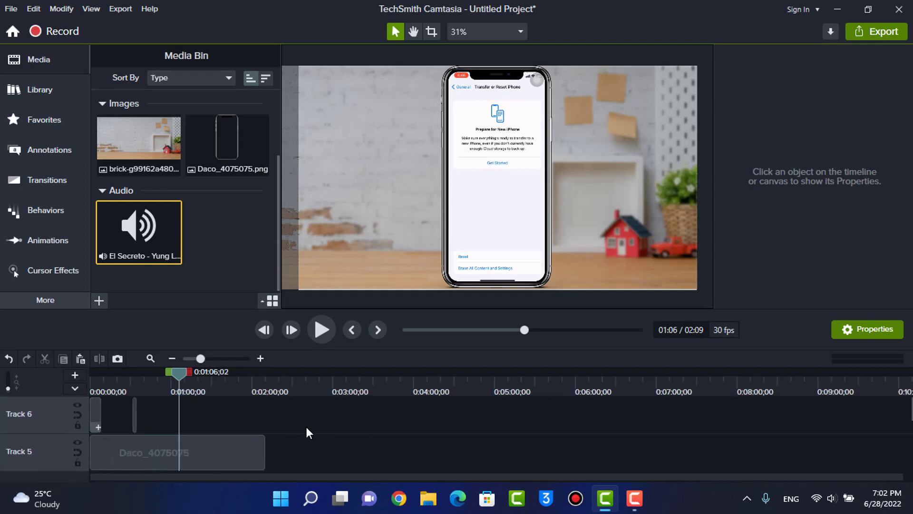
{"action": "scroll", "coordinate": [216, 415], "scroll_direction": "down", "scroll_amount": 4}
{"action": "scroll", "coordinate": [231, 413], "scroll_direction": "down", "scroll_amount": 1}
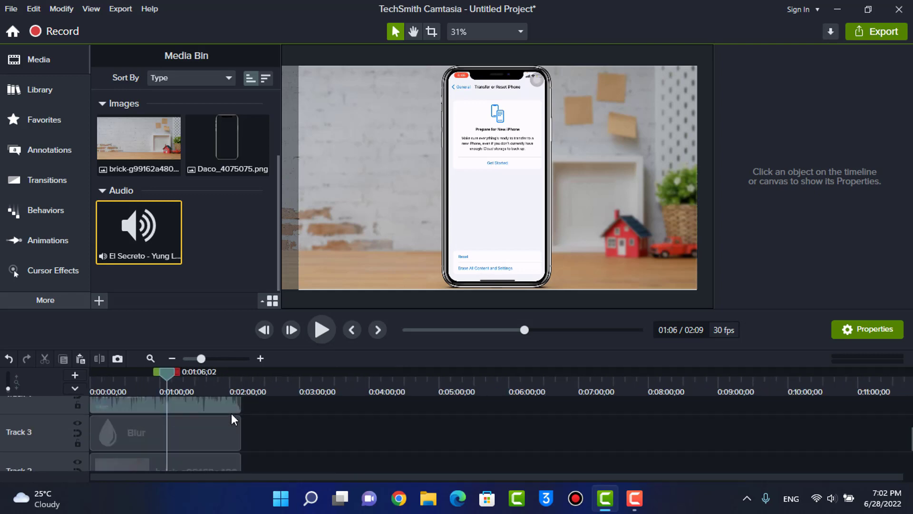
{"action": "left_click", "coordinate": [142, 395]}
{"action": "scroll", "coordinate": [167, 428], "scroll_direction": "up", "scroll_amount": 1}
{"action": "scroll", "coordinate": [163, 419], "scroll_direction": "up", "scroll_amount": 2}
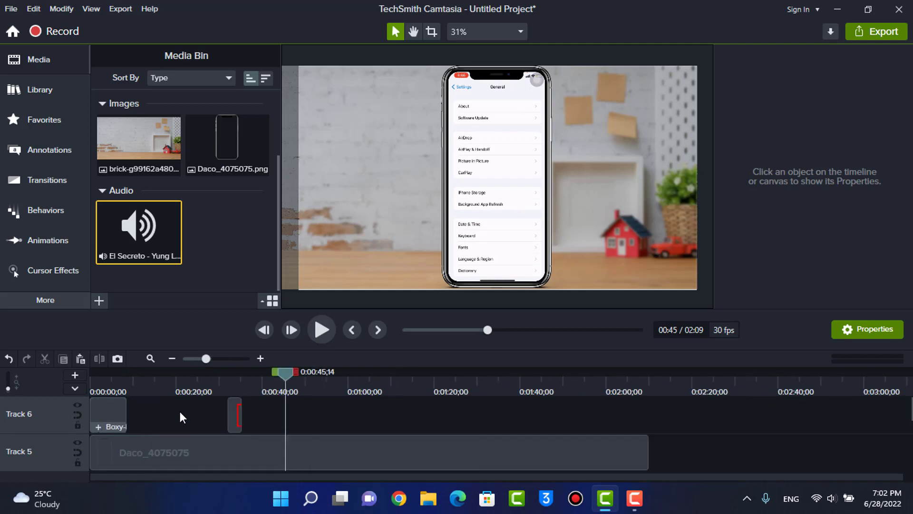
{"action": "scroll", "coordinate": [180, 412], "scroll_direction": "up", "scroll_amount": 3}
{"action": "scroll", "coordinate": [356, 393], "scroll_direction": "down", "scroll_amount": 3}
{"action": "left_click_drag", "start_coordinate": [207, 380], "coordinate": [212, 383]}
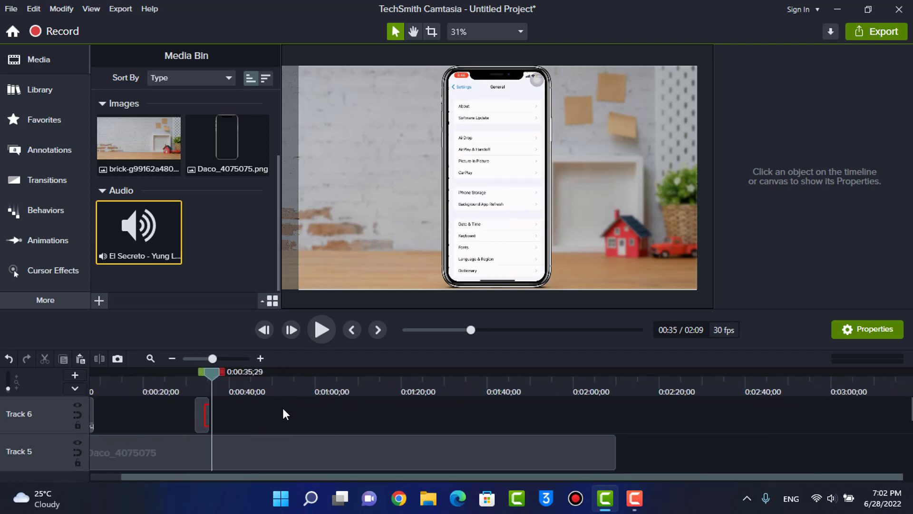
- Set up a local MP4 export named Demo with 1080p HD (1920x1080) dimensions
{"action": "left_click", "coordinate": [879, 34]}
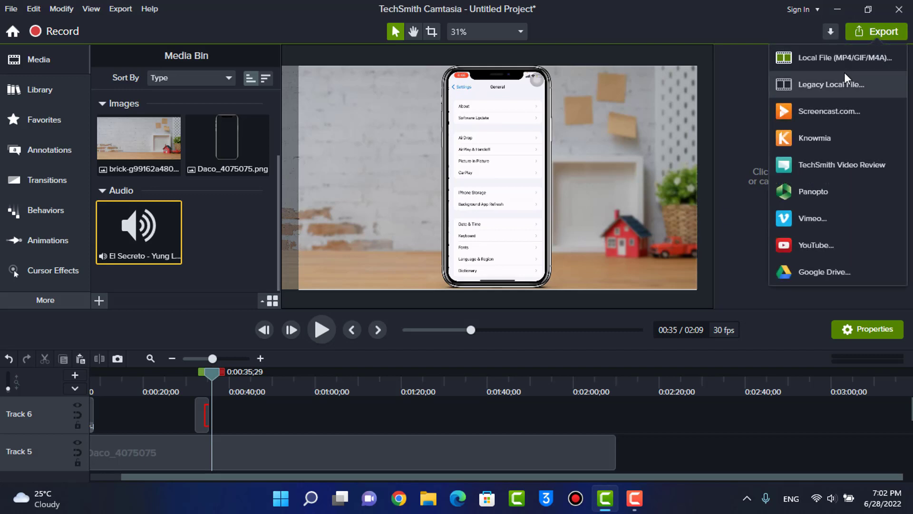
{"action": "left_click", "coordinate": [835, 60]}
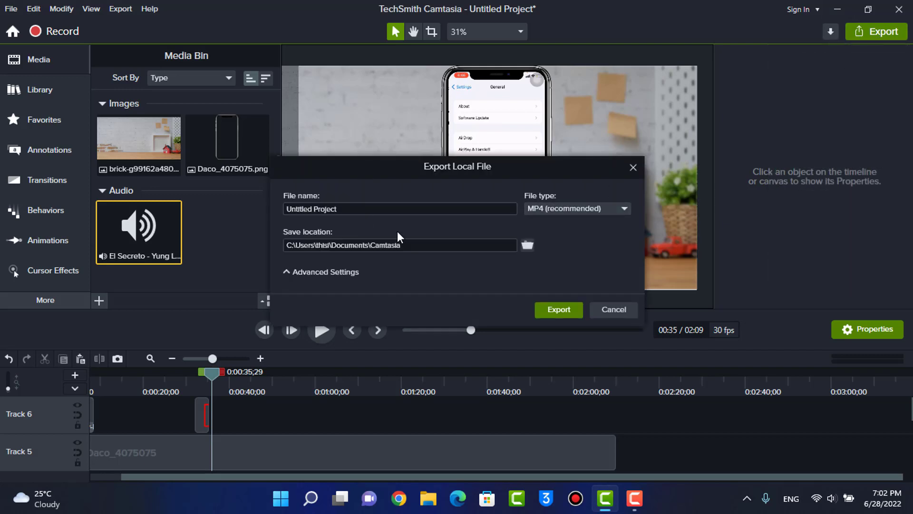
{"action": "left_click", "coordinate": [313, 273]}
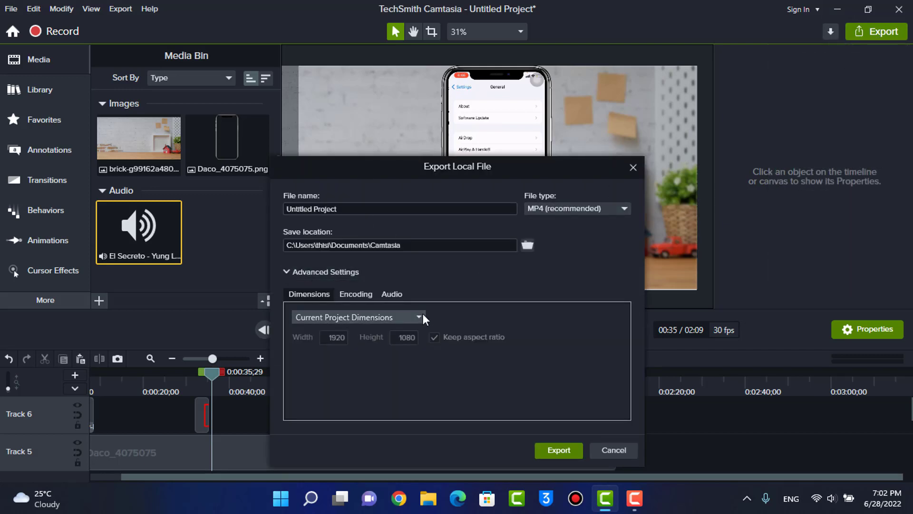
{"action": "left_click", "coordinate": [347, 316]}
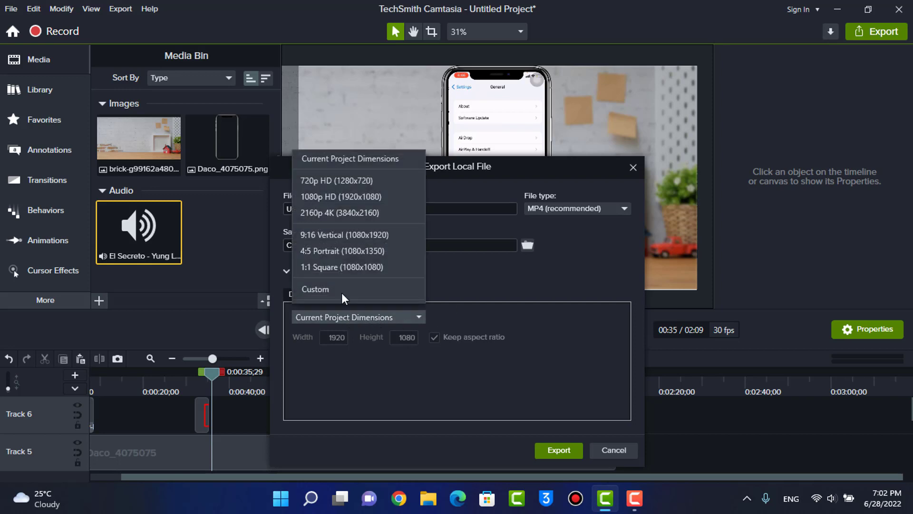
{"action": "left_click", "coordinate": [364, 317]}
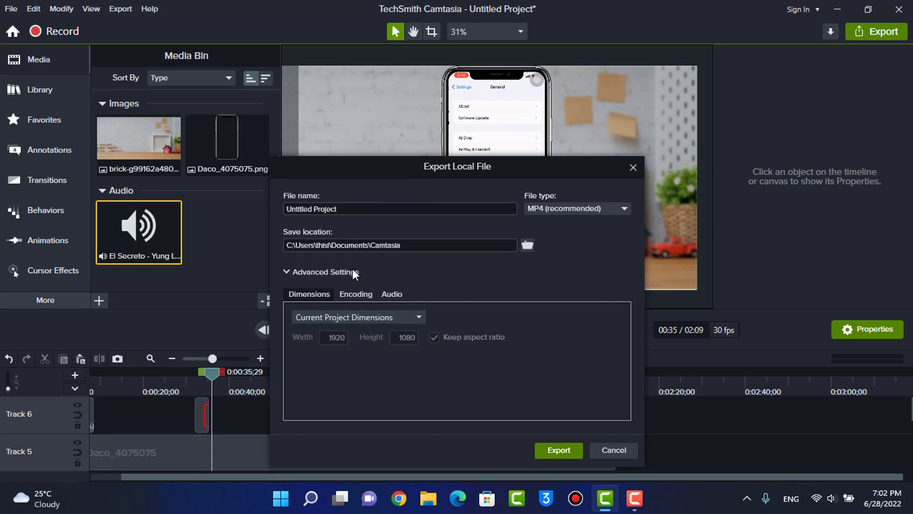
{"action": "left_click", "coordinate": [369, 316]}
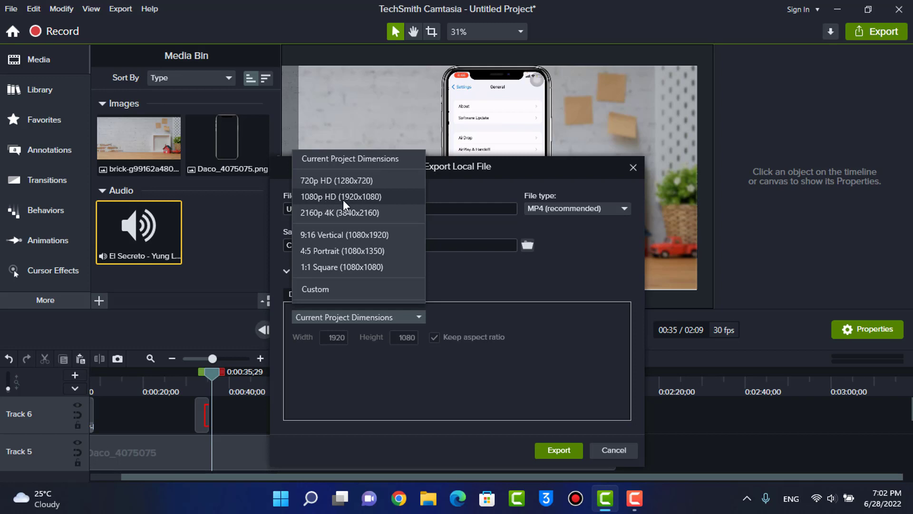
{"action": "left_click", "coordinate": [344, 198]}
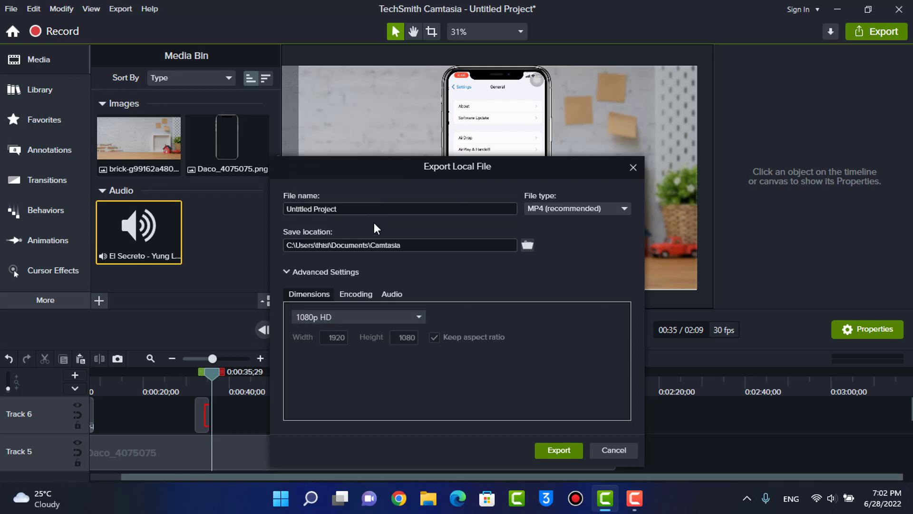
{"action": "left_click_drag", "start_coordinate": [371, 209], "coordinate": [274, 219]}
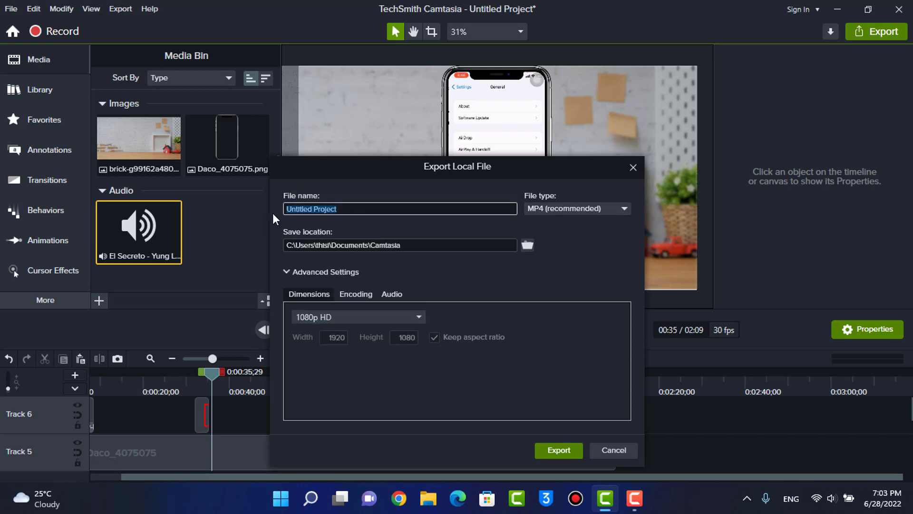
{"action": "type", "text": "Demo"}
- Create a folder named "save location" on the Desktop and set it as the export's save location
{"action": "left_click", "coordinate": [528, 245]}
{"action": "left_click", "coordinate": [93, 162]}
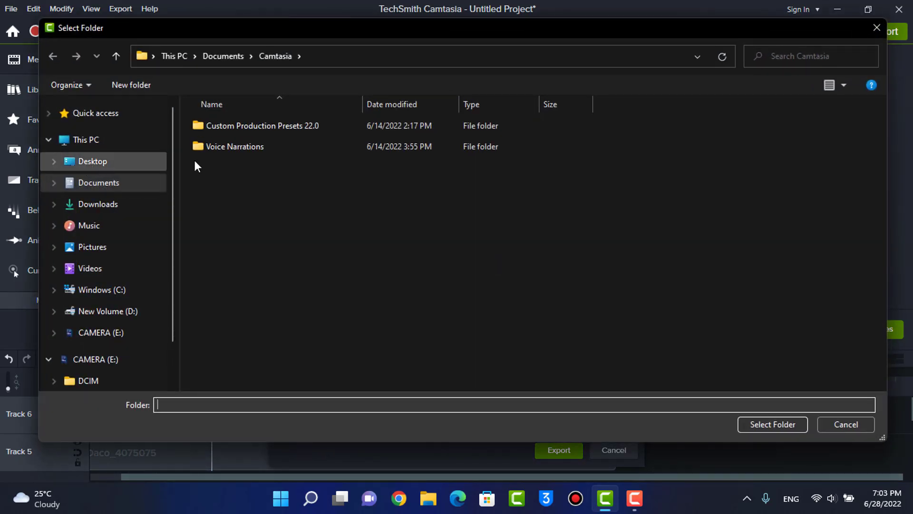
{"action": "right_click", "coordinate": [376, 328]}
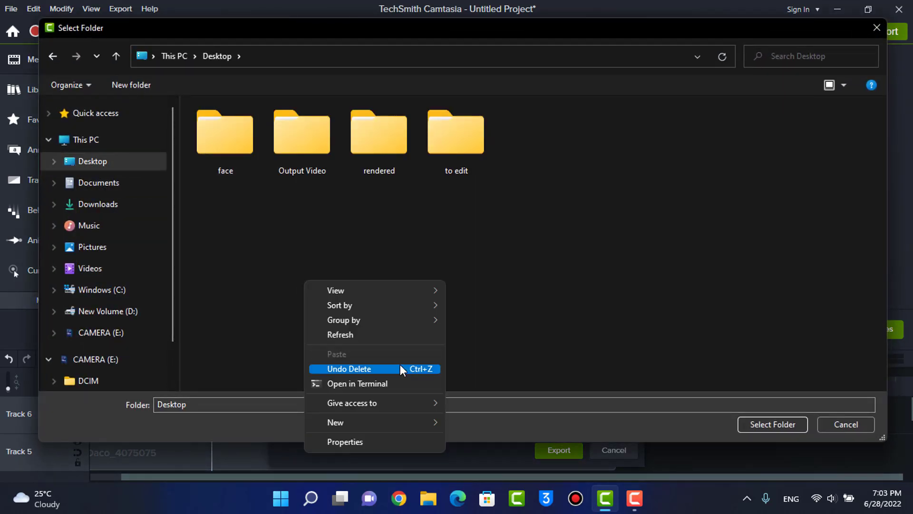
{"action": "mouse_move", "coordinate": [398, 422]}
{"action": "left_click", "coordinate": [544, 245]}
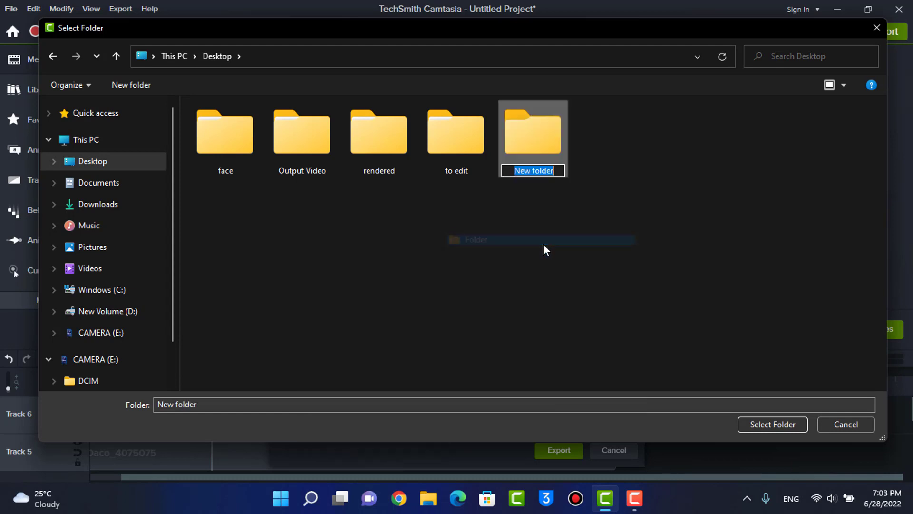
{"action": "type", "text": "save location"}
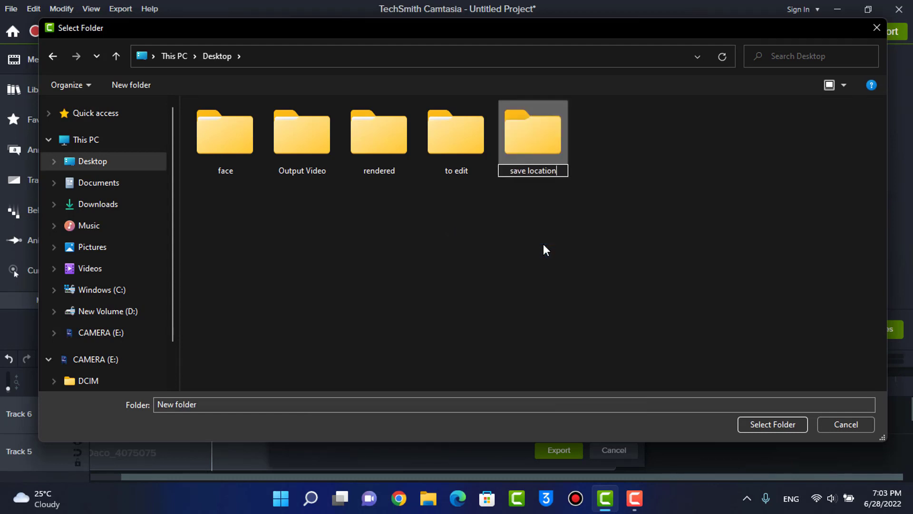
{"action": "key", "text": "Return"}
{"action": "double_click", "coordinate": [541, 164]}
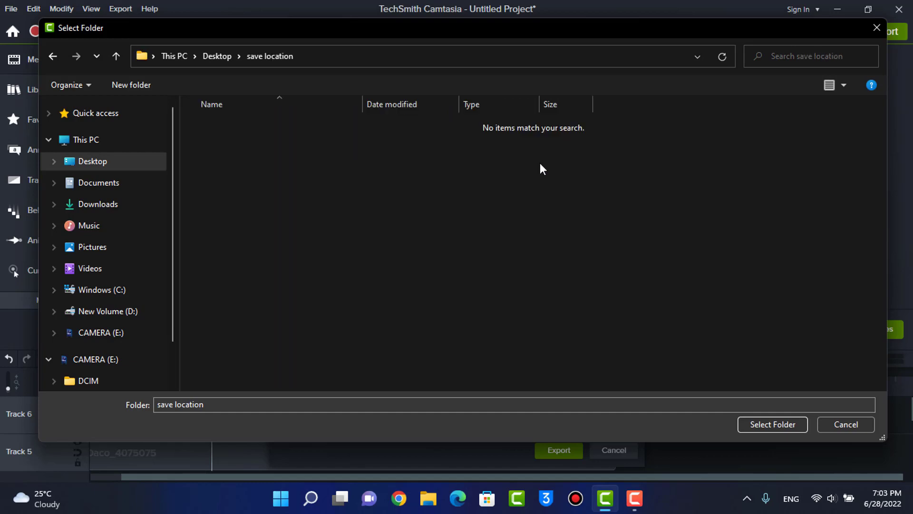
{"action": "left_click", "coordinate": [771, 425]}
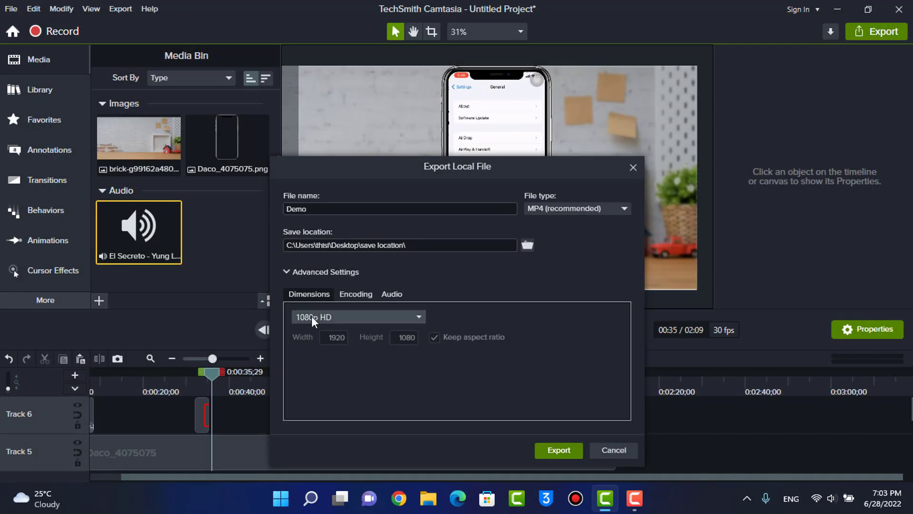
- Check the frame rate and quality in the export's encoding settings, and collapse the advanced settings
{"action": "left_click", "coordinate": [356, 294]}
{"action": "double_click", "coordinate": [362, 319]}
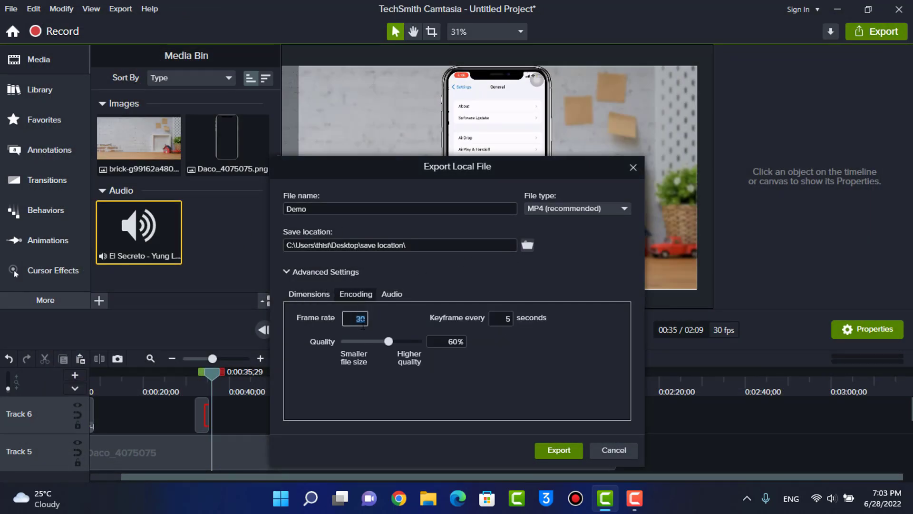
{"action": "left_click", "coordinate": [312, 294]}
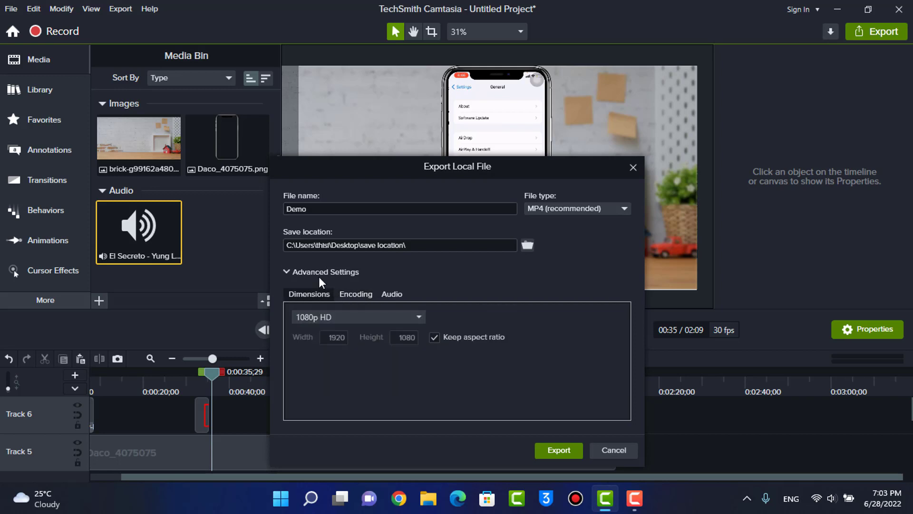
{"action": "left_click", "coordinate": [320, 274]}
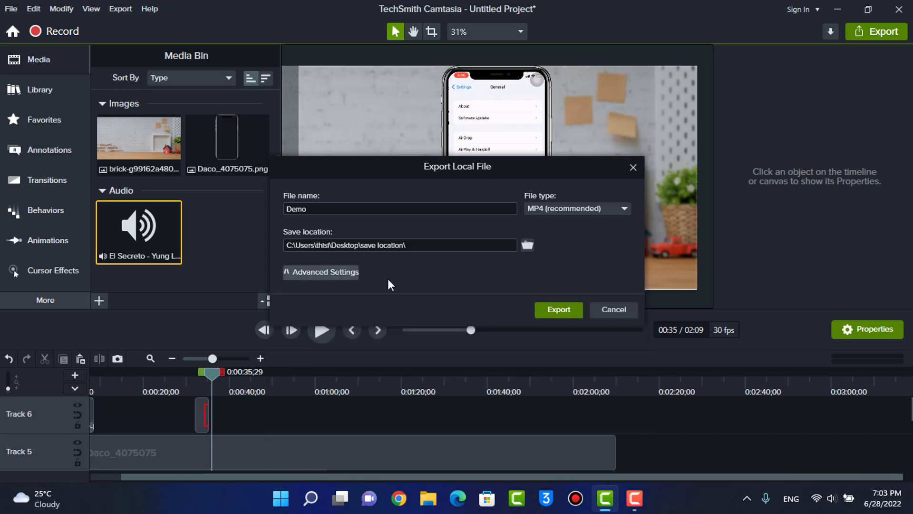
- Start exporting the Demo video locally and cancel the rendering
{"action": "left_click", "coordinate": [560, 312]}
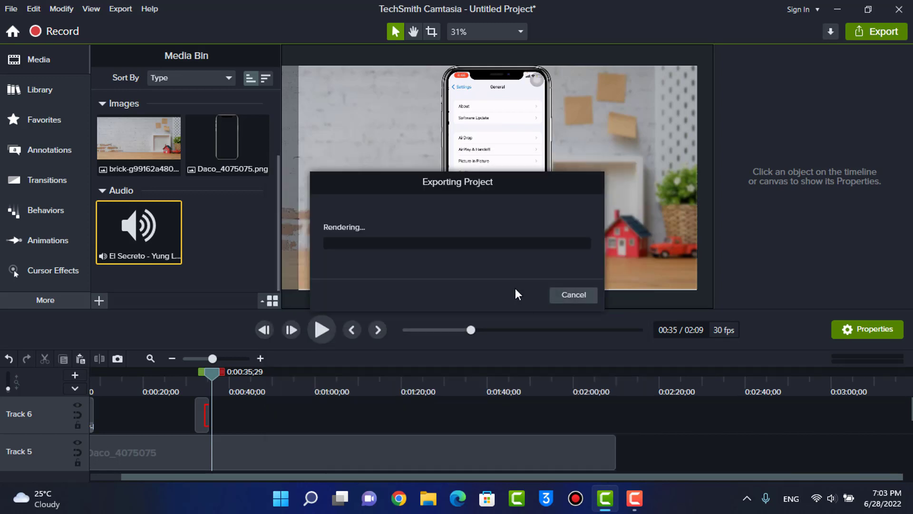
{"action": "left_click", "coordinate": [585, 296]}
{"action": "left_click", "coordinate": [634, 166]}
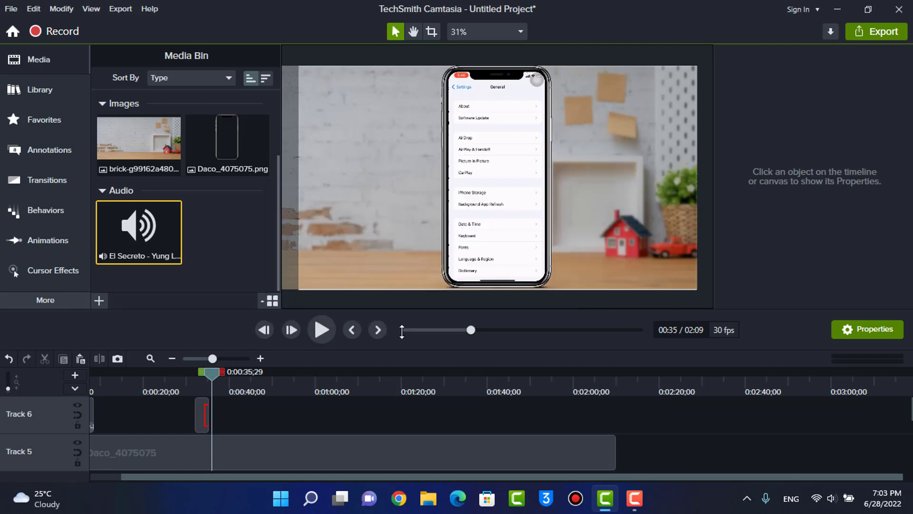
- Review the timeline tracks down to the music on Track 1, with the playhead at 0:01:34;00 and the Track 2 background image selected
{"action": "scroll", "coordinate": [208, 410], "scroll_direction": "down", "scroll_amount": 5}
{"action": "scroll", "coordinate": [240, 419], "scroll_direction": "down", "scroll_amount": 1}
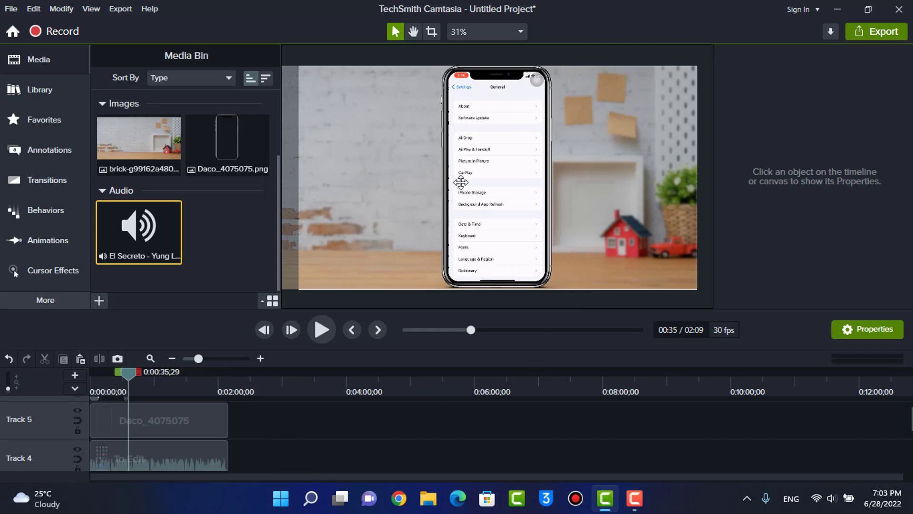
{"action": "left_click_drag", "start_coordinate": [278, 216], "coordinate": [278, 152]}
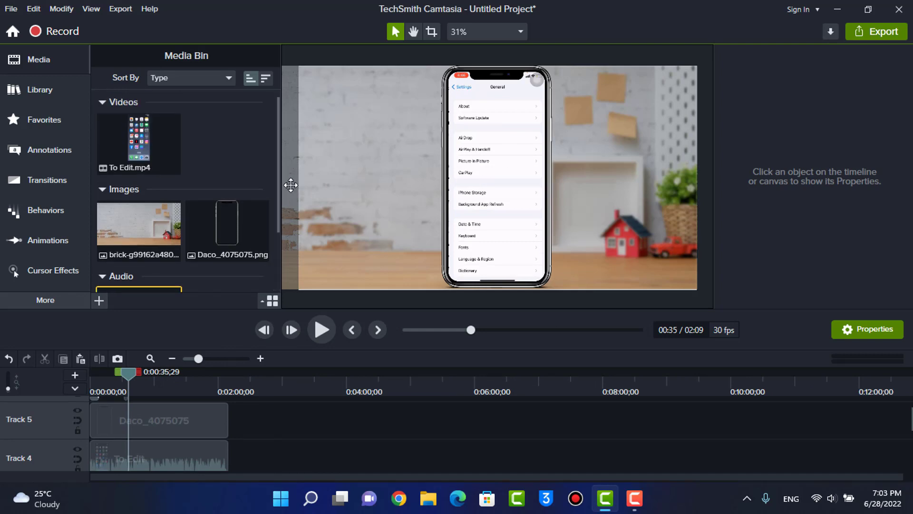
{"action": "scroll", "coordinate": [271, 425], "scroll_direction": "down", "scroll_amount": 4}
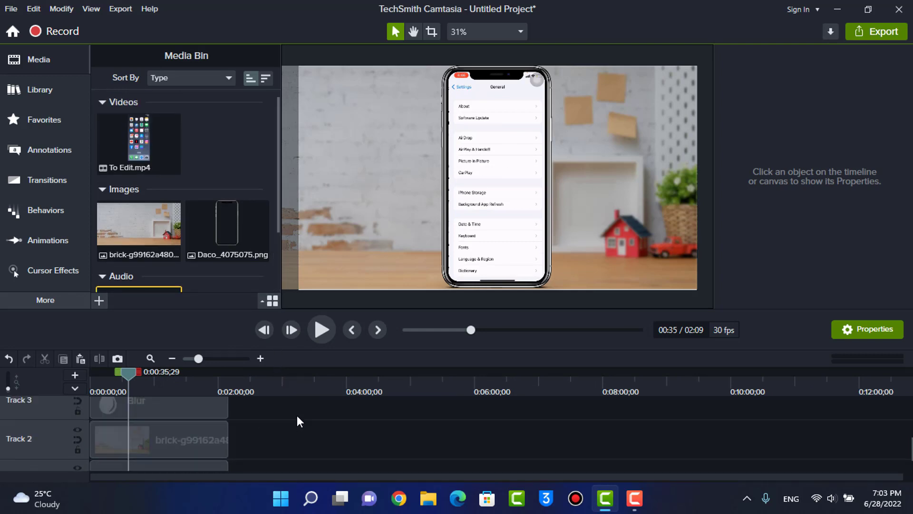
{"action": "scroll", "coordinate": [298, 417], "scroll_direction": "down", "scroll_amount": 1}
{"action": "scroll", "coordinate": [295, 444], "scroll_direction": "up", "scroll_amount": 1}
{"action": "scroll", "coordinate": [269, 446], "scroll_direction": "down", "scroll_amount": 1}
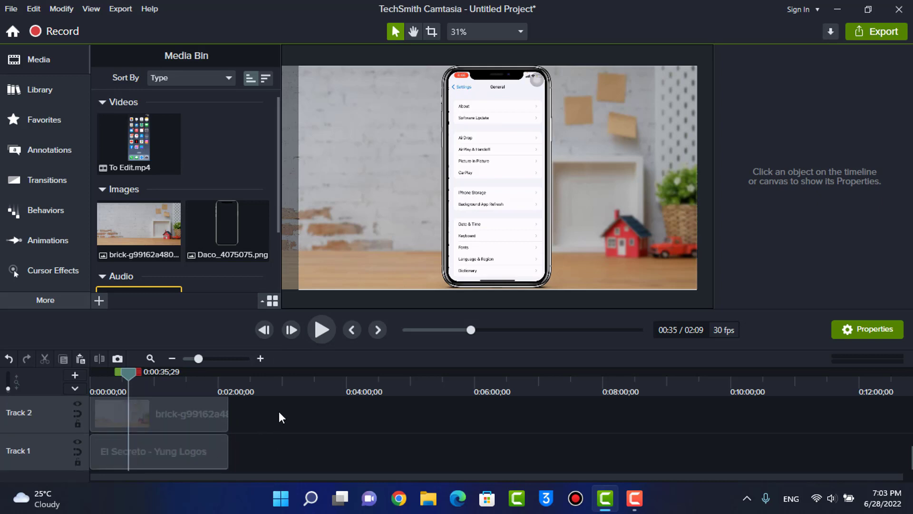
{"action": "left_click", "coordinate": [190, 393]}
{"action": "left_click", "coordinate": [209, 418]}
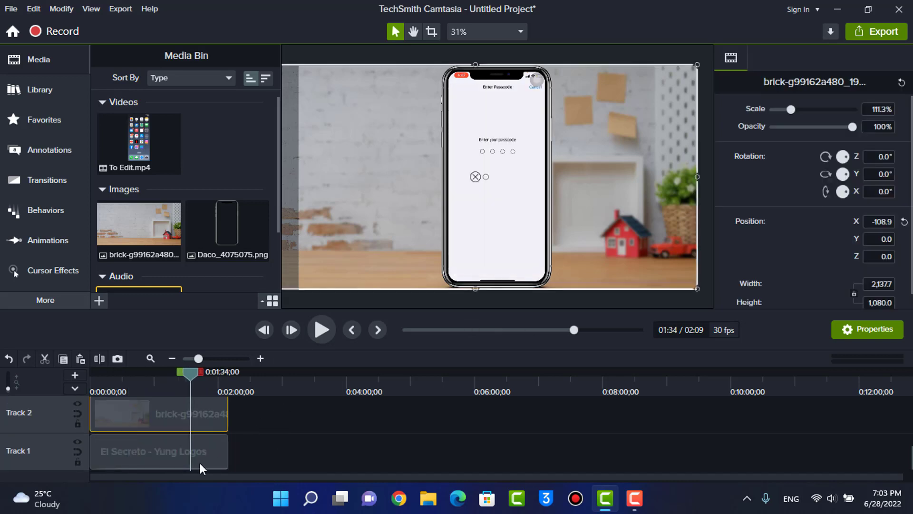
- Group the background image on Track 2 with the El Secreto music clip on Track 1
{"action": "left_click", "coordinate": [199, 460]}
{"action": "left_click", "coordinate": [203, 421]}
{"action": "left_click_drag", "start_coordinate": [258, 407], "coordinate": [141, 444]}
{"action": "right_click", "coordinate": [176, 425]}
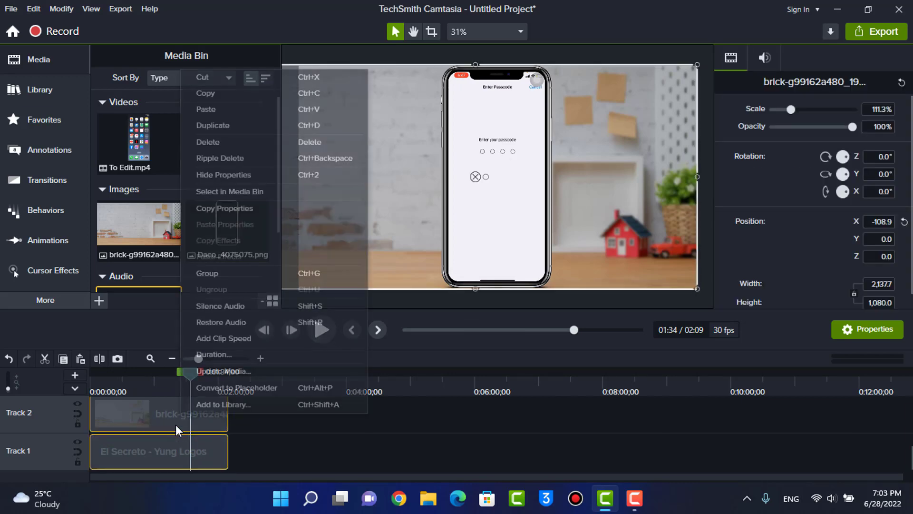
{"action": "left_click", "coordinate": [218, 272]}
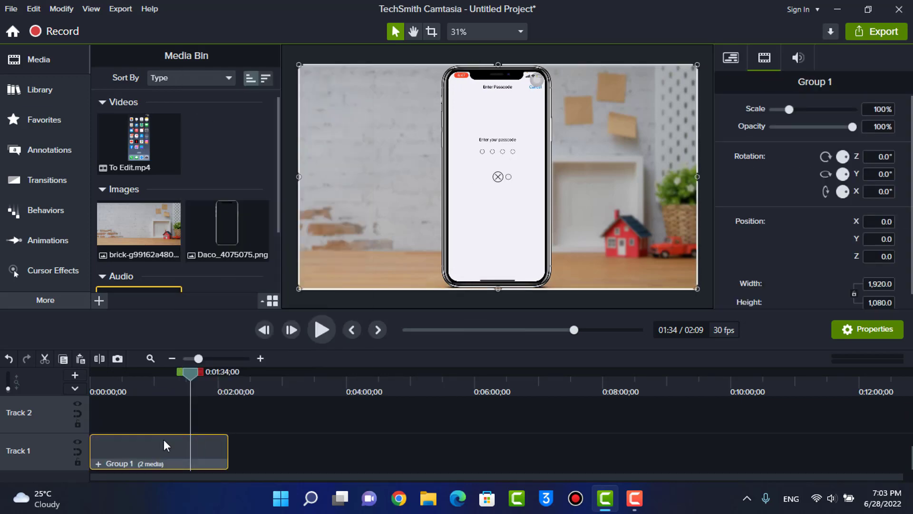
- Put the playhead at about 0:01:00 and undo the grouping of the background image and the music
{"action": "mouse_move", "coordinate": [141, 456]}
{"action": "left_mouse_down"}
{"action": "mouse_move", "coordinate": [306, 456]}
{"action": "mouse_move", "coordinate": [222, 473]}
{"action": "mouse_move", "coordinate": [142, 471]}
{"action": "left_mouse_up"}
{"action": "left_click", "coordinate": [155, 381]}
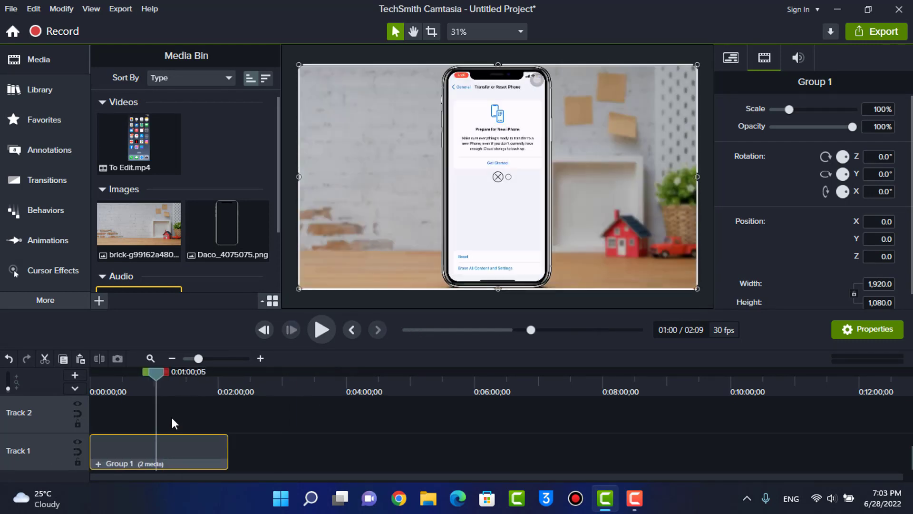
{"action": "scroll", "coordinate": [264, 439], "scroll_direction": "up", "scroll_amount": 1}
{"action": "scroll", "coordinate": [276, 439], "scroll_direction": "down", "scroll_amount": 1}
{"action": "scroll", "coordinate": [240, 445], "scroll_direction": "up", "scroll_amount": 2}
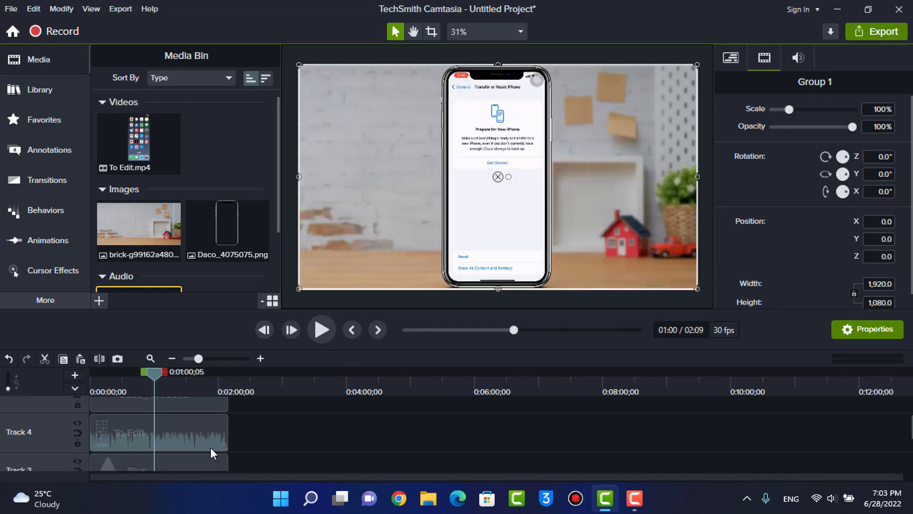
{"action": "scroll", "coordinate": [211, 441], "scroll_direction": "down", "scroll_amount": 1}
{"action": "key", "text": "ctrl+z"}
{"action": "scroll", "coordinate": [305, 439], "scroll_direction": "down", "scroll_amount": 1}
{"action": "key", "text": "ctrl+z"}
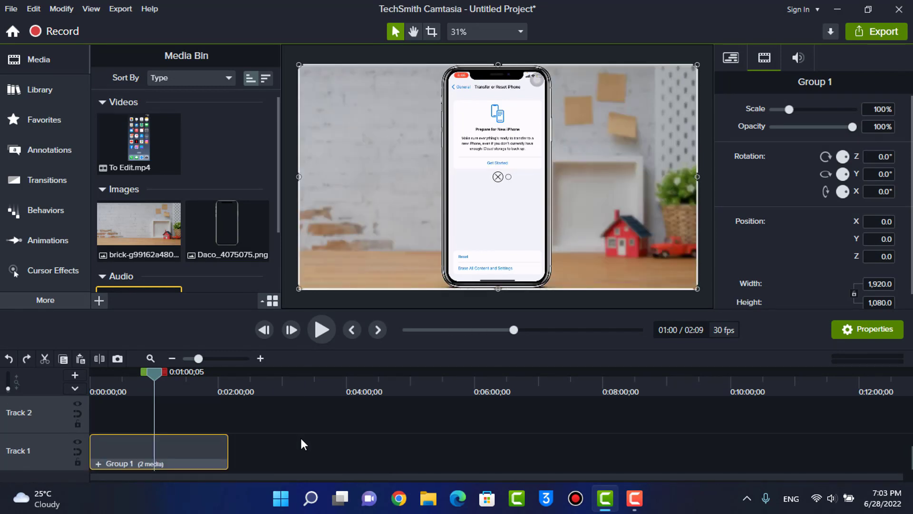
{"action": "key", "text": "ctrl+z"}
- Group the Blur clip on Track 3 with the background image on Track 2
{"action": "scroll", "coordinate": [264, 451], "scroll_direction": "up", "scroll_amount": 1}
{"action": "left_click", "coordinate": [184, 413]}
{"action": "right_click", "coordinate": [191, 407]}
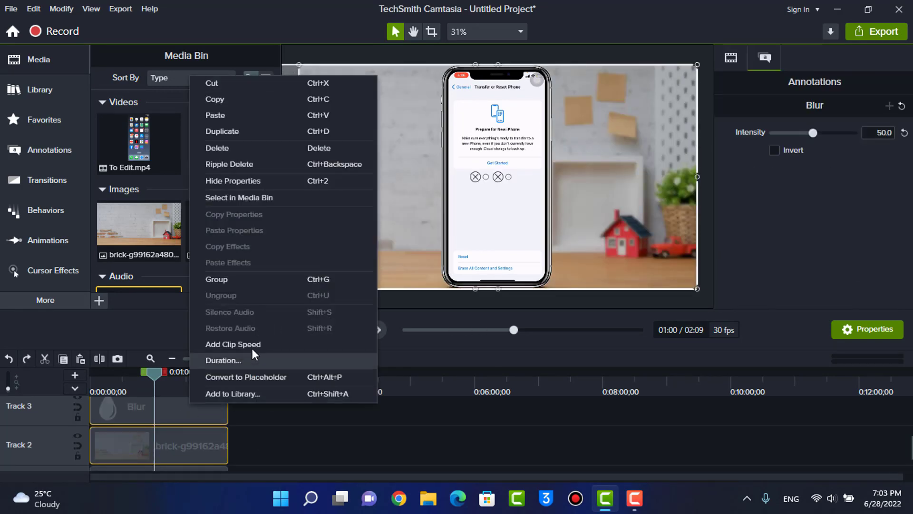
{"action": "left_click", "coordinate": [226, 278]}
{"action": "left_click", "coordinate": [235, 421]}
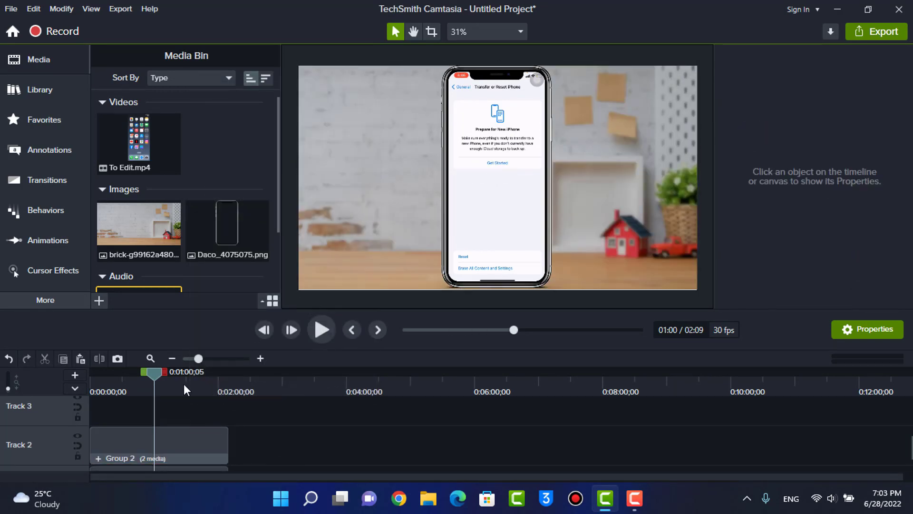
- Move the To Edit recording and the Daco_4075075 phone frame together one track down, to Tracks 3 and 4
{"action": "scroll", "coordinate": [204, 410], "scroll_direction": "up", "scroll_amount": 1}
{"action": "left_click_drag", "start_coordinate": [227, 421], "coordinate": [188, 426]}
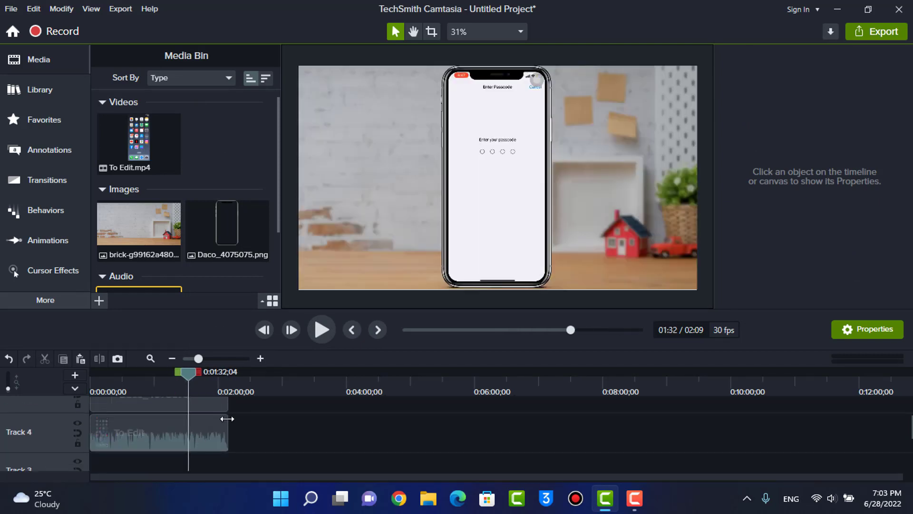
{"action": "scroll", "coordinate": [229, 422], "scroll_direction": "up", "scroll_amount": 1}
{"action": "left_click_drag", "start_coordinate": [252, 421], "coordinate": [49, 478]}
{"action": "left_click_drag", "start_coordinate": [95, 458], "coordinate": [90, 480]}
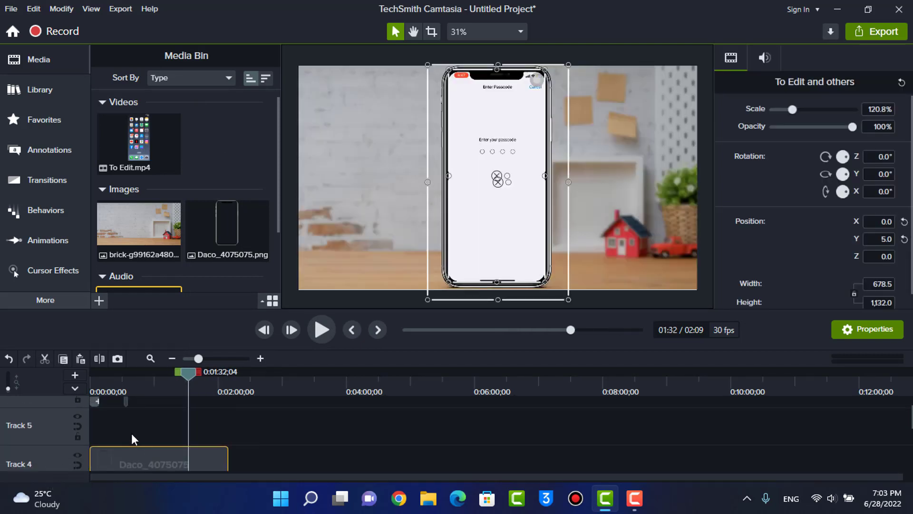
- Return the playhead to 0:00:00;00 and move the Boxy-Banner-Wipe title from Track 6 to the start of Track 5
{"action": "scroll", "coordinate": [114, 423], "scroll_direction": "up", "scroll_amount": 1}
{"action": "left_click", "coordinate": [92, 394]}
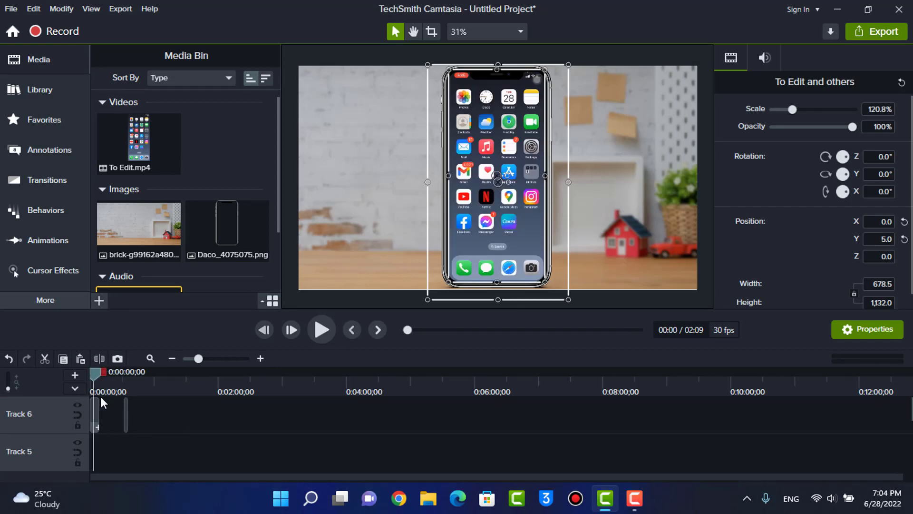
{"action": "scroll", "coordinate": [105, 404], "scroll_direction": "up", "scroll_amount": 4}
{"action": "left_click_drag", "start_coordinate": [116, 415], "coordinate": [102, 454]}
- Delete the red rectangle annotation at about 0:00:32 on Track 6
{"action": "scroll", "coordinate": [403, 437], "scroll_direction": "down", "scroll_amount": 2}
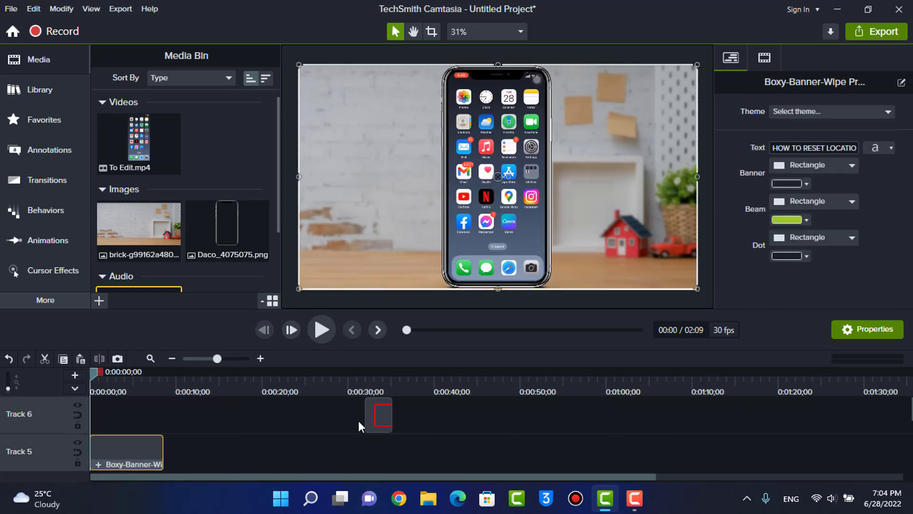
{"action": "left_click", "coordinate": [376, 417]}
{"action": "key", "text": "Delete"}
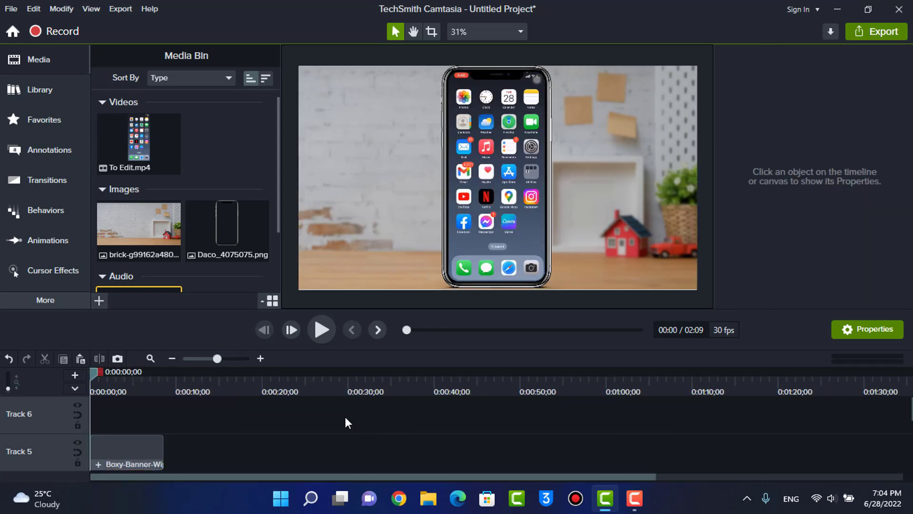
- Delete the To Edit recording from Track 3
{"action": "scroll", "coordinate": [309, 419], "scroll_direction": "down", "scroll_amount": 2}
{"action": "scroll", "coordinate": [139, 452], "scroll_direction": "down", "scroll_amount": 2}
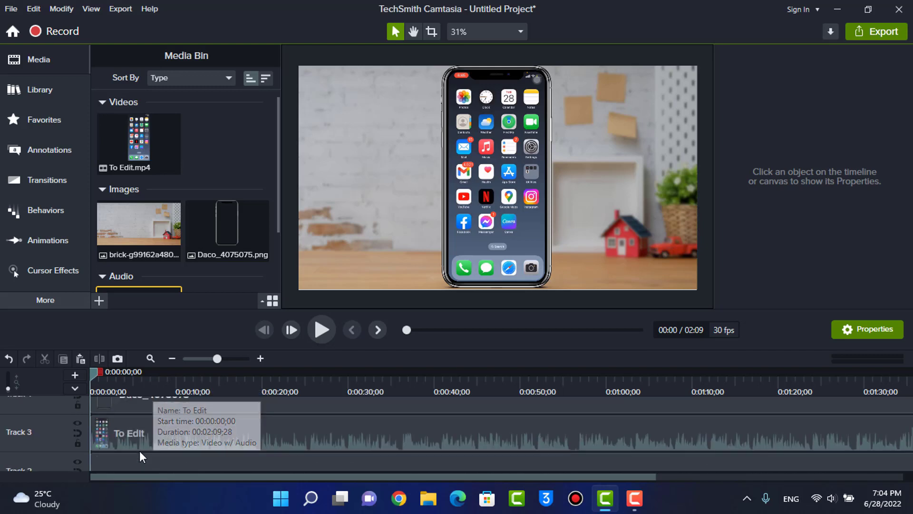
{"action": "left_click", "coordinate": [136, 411]}
{"action": "key", "text": "Delete"}
- Enlarge the timeline area slightly and remove To Edit.mp4 from the media bin
{"action": "scroll", "coordinate": [147, 415], "scroll_direction": "up", "scroll_amount": 2}
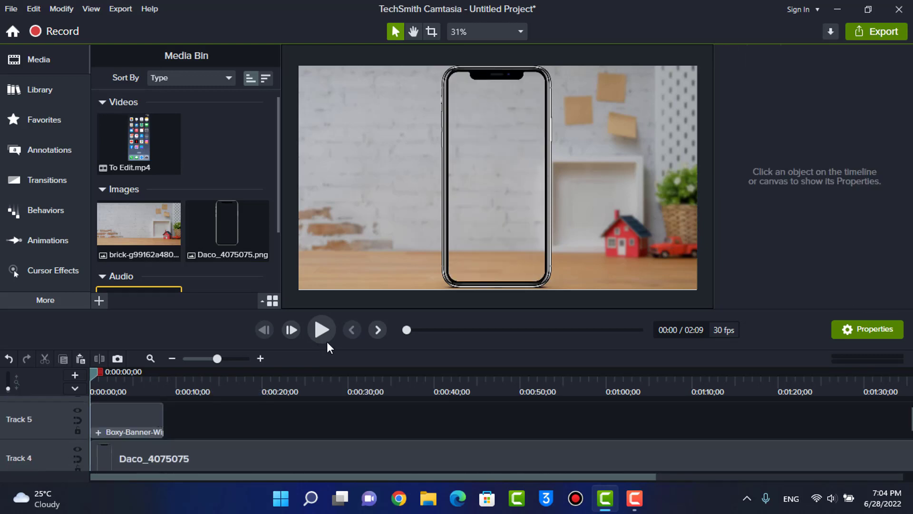
{"action": "left_click_drag", "start_coordinate": [340, 310], "coordinate": [340, 290]}
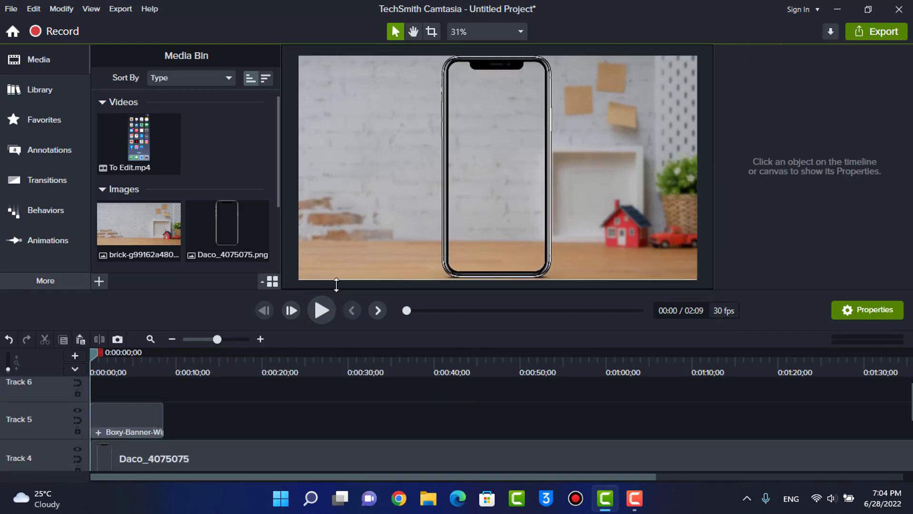
{"action": "left_click", "coordinate": [163, 141]}
{"action": "key", "text": "Delete"}
- Import the IMG_2677.MP4 recording and place it at the start of the empty Track 3
{"action": "scroll", "coordinate": [218, 253], "scroll_direction": "down", "scroll_amount": 1}
{"action": "scroll", "coordinate": [186, 412], "scroll_direction": "down", "scroll_amount": 2}
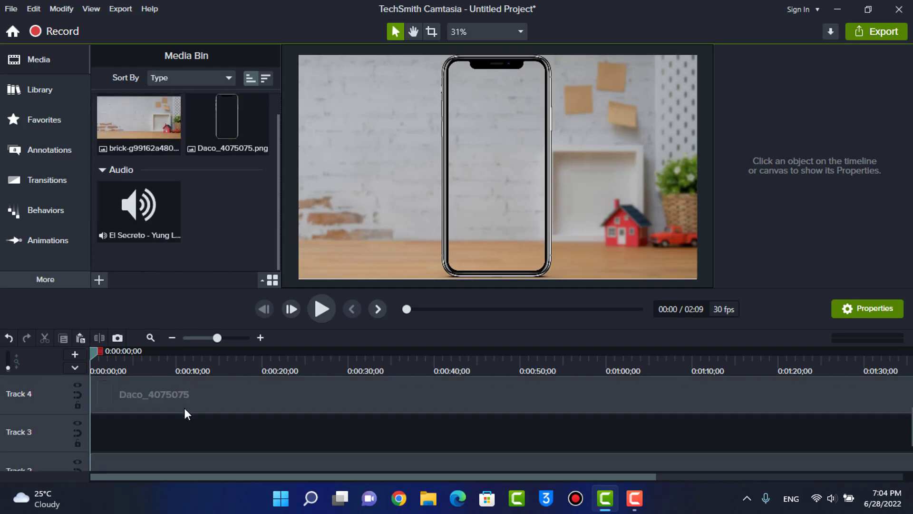
{"action": "right_click", "coordinate": [112, 260]}
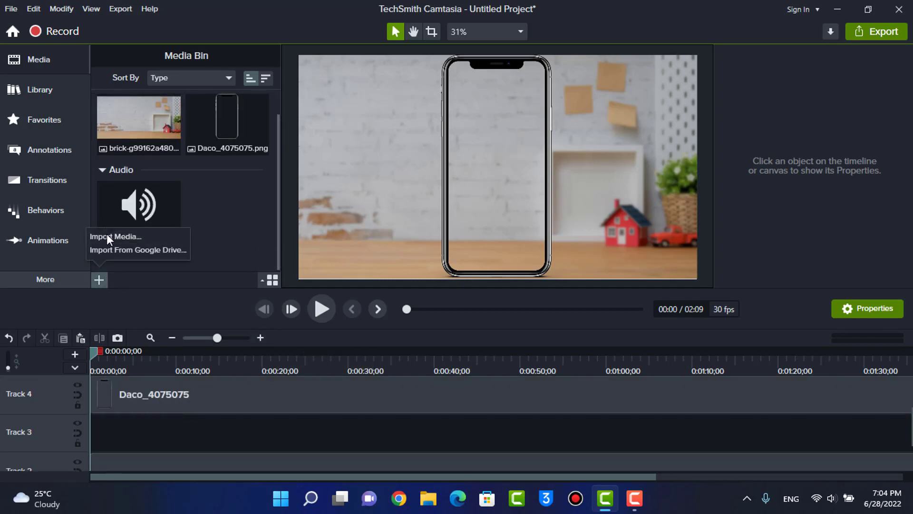
{"action": "left_click", "coordinate": [107, 233]}
{"action": "double_click", "coordinate": [272, 145]}
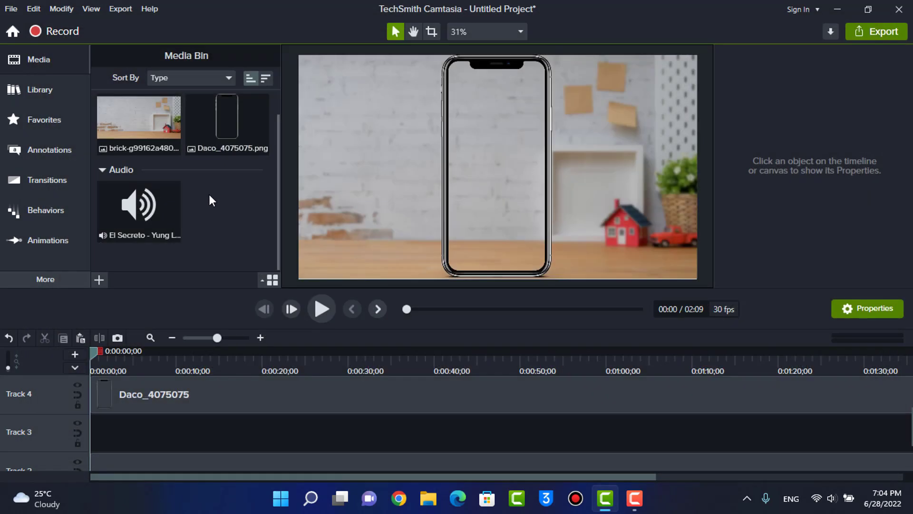
{"action": "left_click_drag", "start_coordinate": [139, 109], "coordinate": [96, 432]}
{"action": "scroll", "coordinate": [142, 461], "scroll_direction": "down", "scroll_amount": 1}
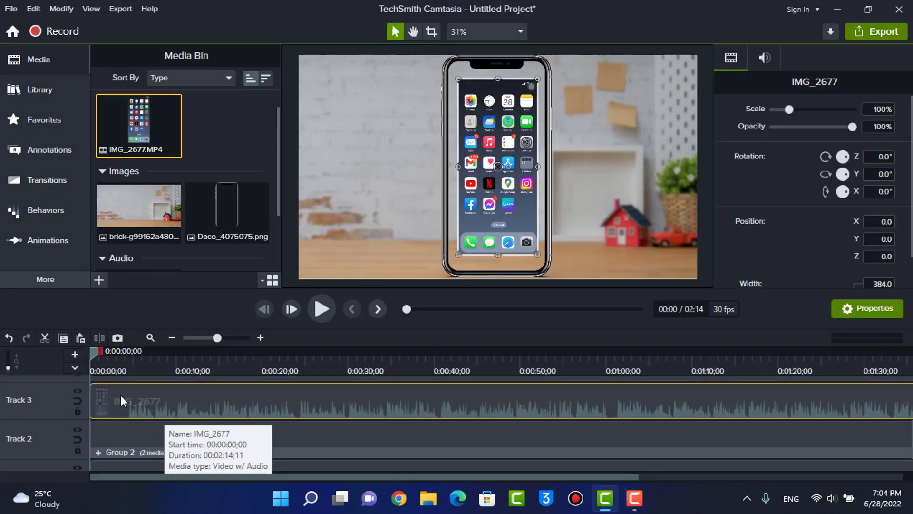
- Enlarge the IMG_2677 recording downward to about 113.7% scale so it fits inside the phone frame
{"action": "scroll", "coordinate": [121, 396], "scroll_direction": "up", "scroll_amount": 1}
{"action": "left_click_drag", "start_coordinate": [131, 366], "coordinate": [220, 376]}
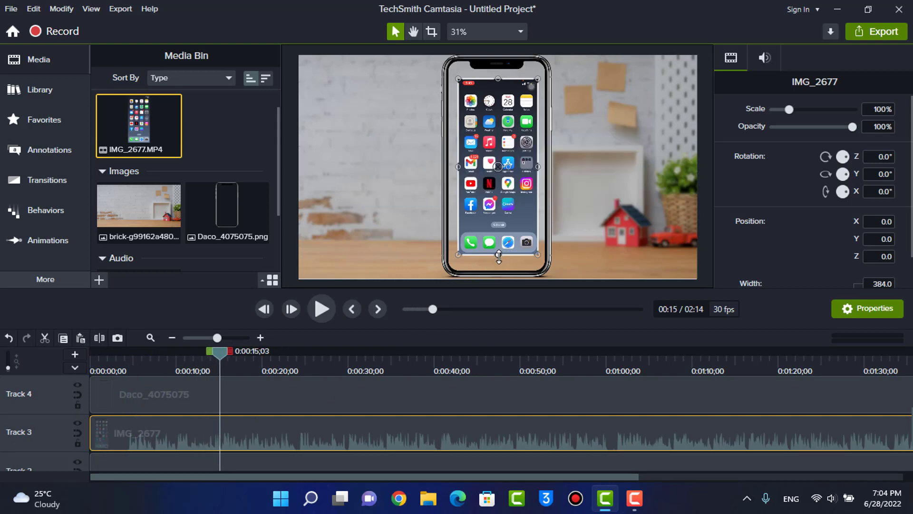
{"action": "left_click_drag", "start_coordinate": [499, 257], "coordinate": [498, 279]}
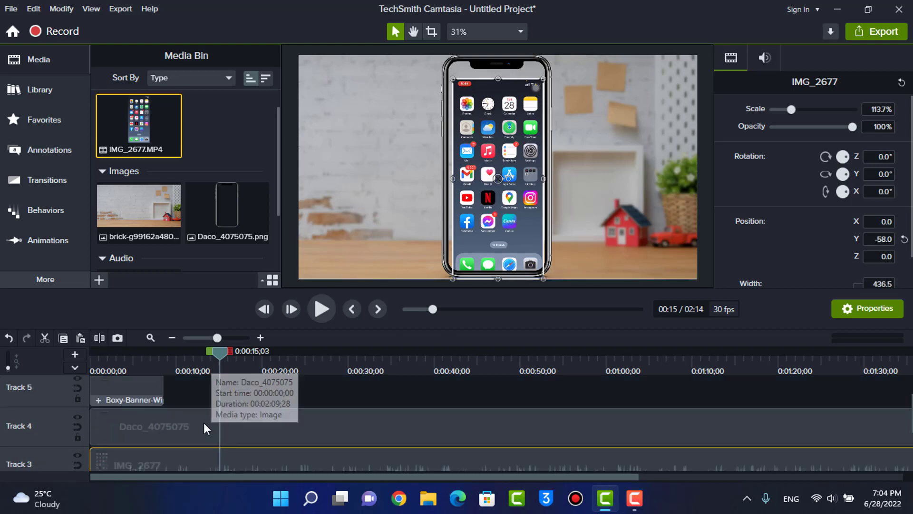
{"action": "left_click", "coordinate": [77, 406]}
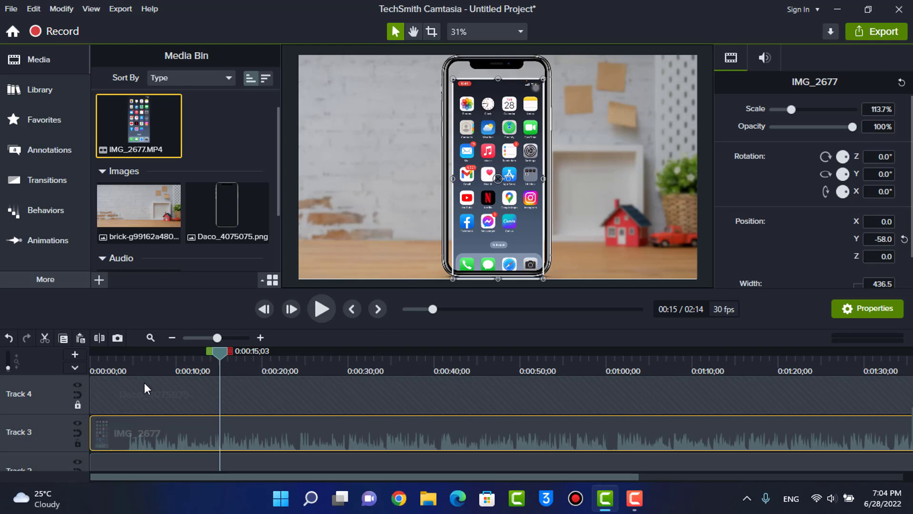
{"action": "left_click", "coordinate": [77, 406]}
- Delete the IMG_2677 recording from Track 3 and remove IMG_2677.MP4 from the media bin
{"action": "key", "text": "Delete"}
{"action": "left_click", "coordinate": [138, 133]}
{"action": "key", "text": "Delete"}
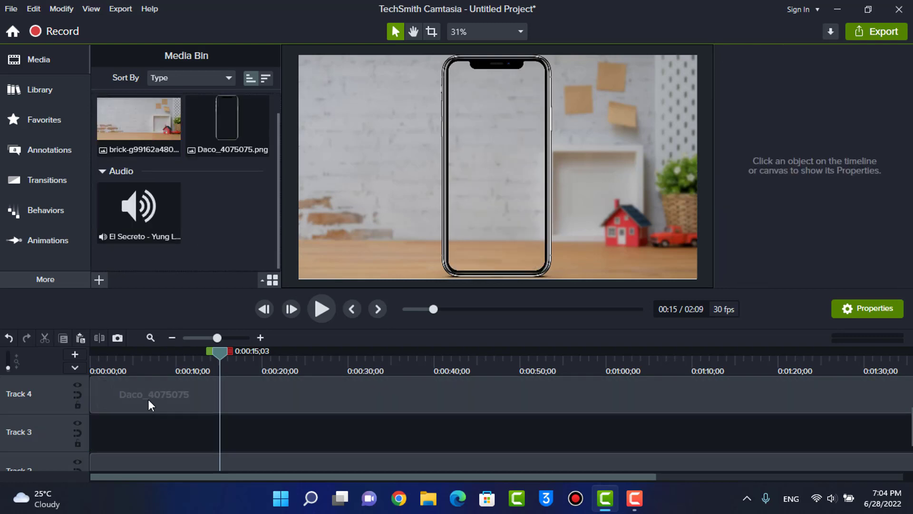
- Save the project without a recording as a template named "tech west template"
{"action": "left_click_drag", "start_coordinate": [129, 357], "coordinate": [90, 356]}
{"action": "scroll", "coordinate": [165, 413], "scroll_direction": "down", "scroll_amount": 3}
{"action": "left_click", "coordinate": [195, 409]}
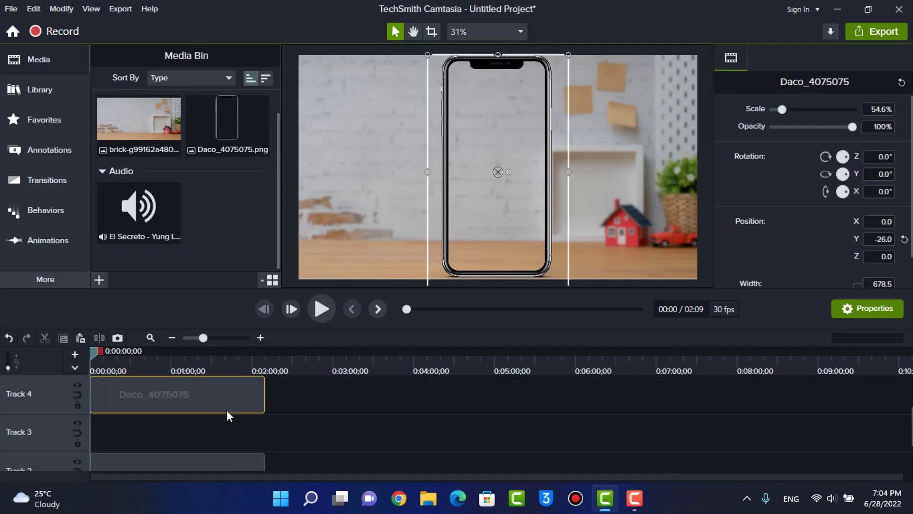
{"action": "left_click", "coordinate": [358, 432]}
{"action": "left_click", "coordinate": [11, 8]}
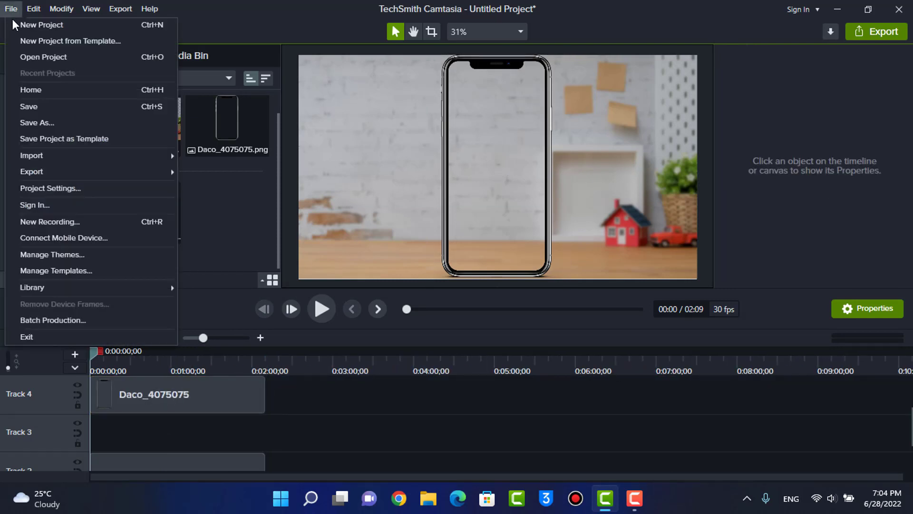
{"action": "left_click", "coordinate": [42, 139]}
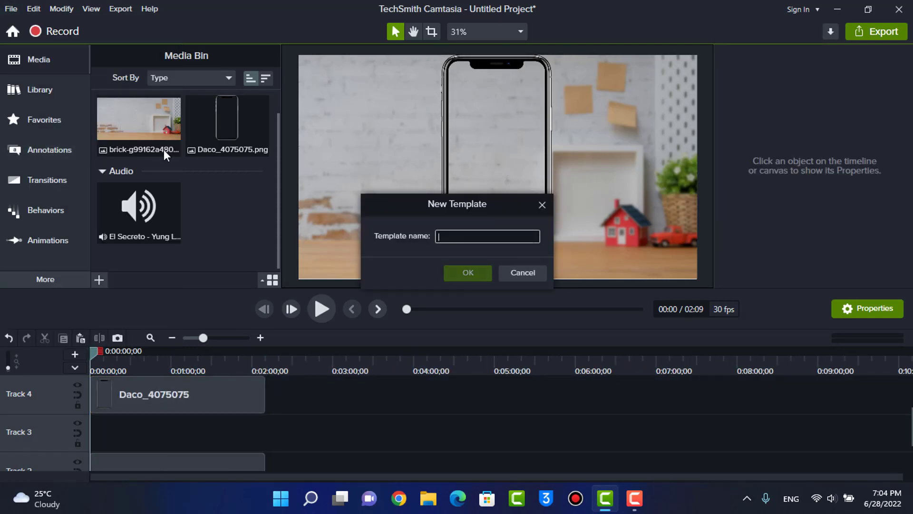
{"action": "type", "text": "tech west template"}
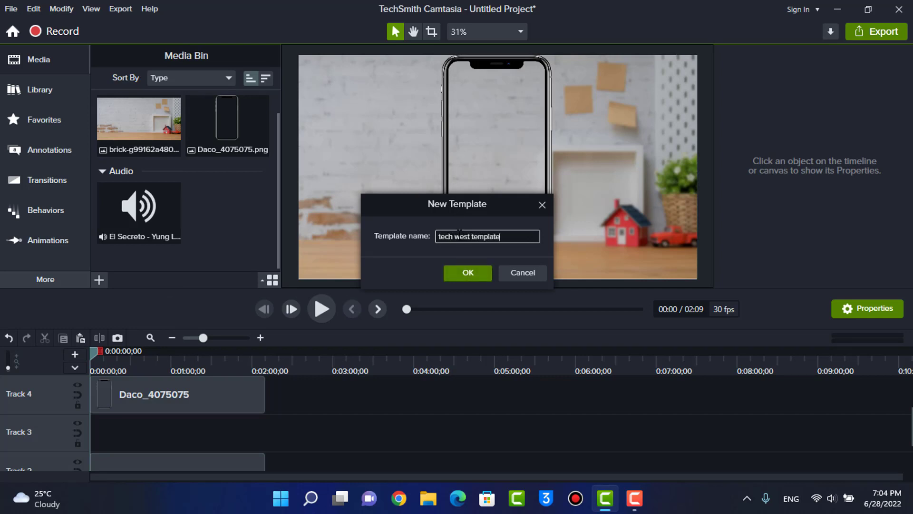
{"action": "left_click", "coordinate": [468, 272]}
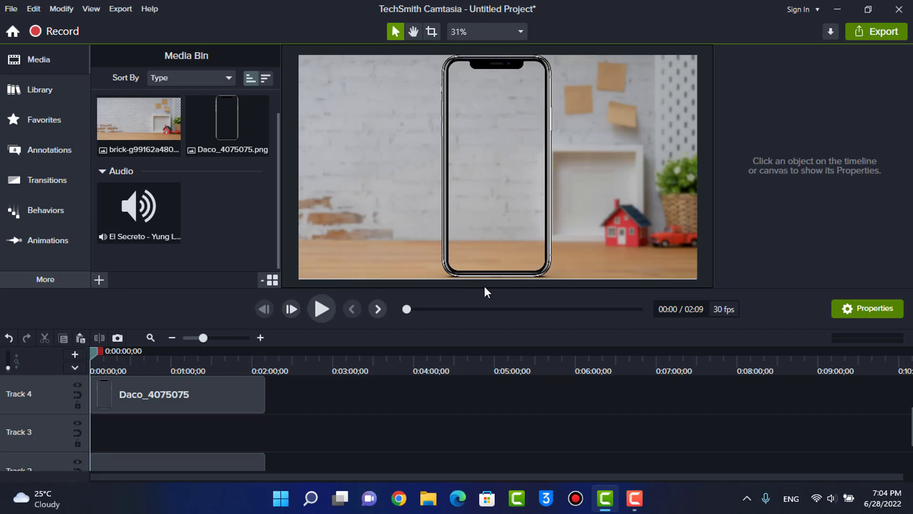
{"action": "left_click", "coordinate": [555, 318]}
- Start a new blank project without saving the changes to the current one
{"action": "left_click", "coordinate": [33, 9]}
{"action": "left_click", "coordinate": [22, 23]}
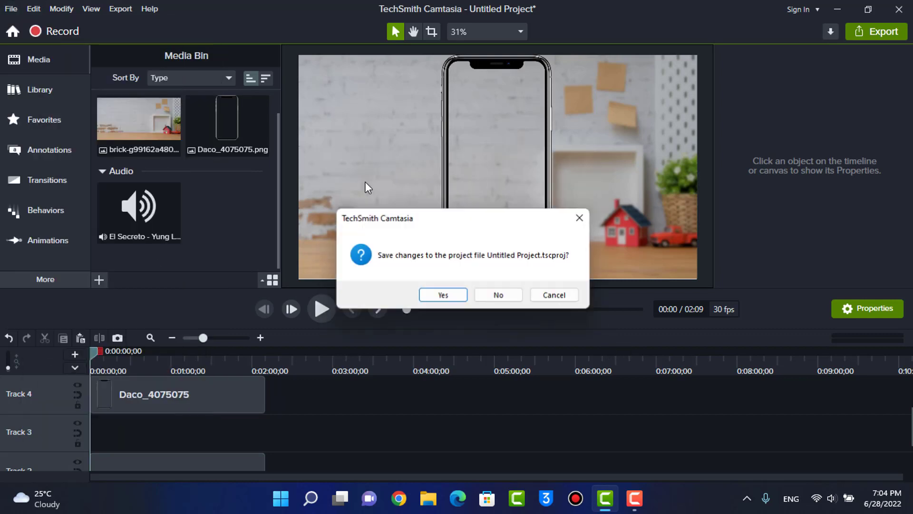
{"action": "left_click", "coordinate": [488, 295]}
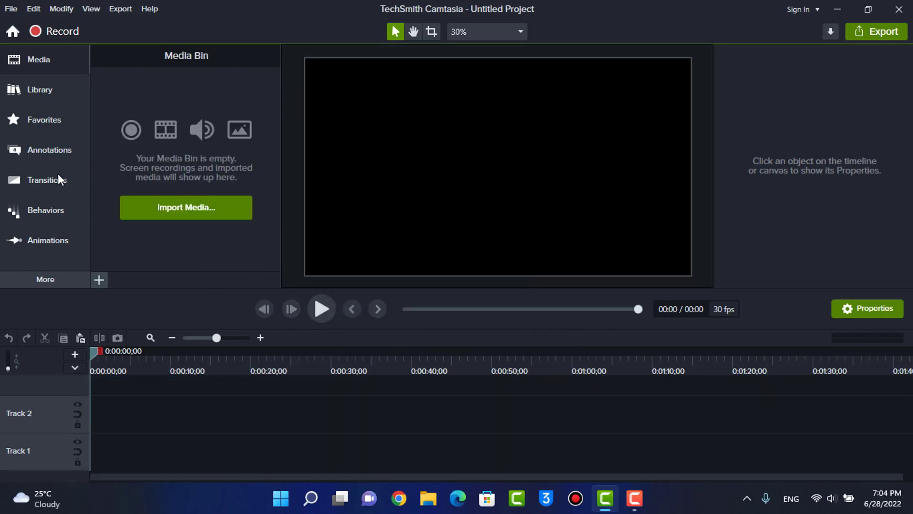
- Create a new project from the tech west template
{"action": "left_click", "coordinate": [12, 9]}
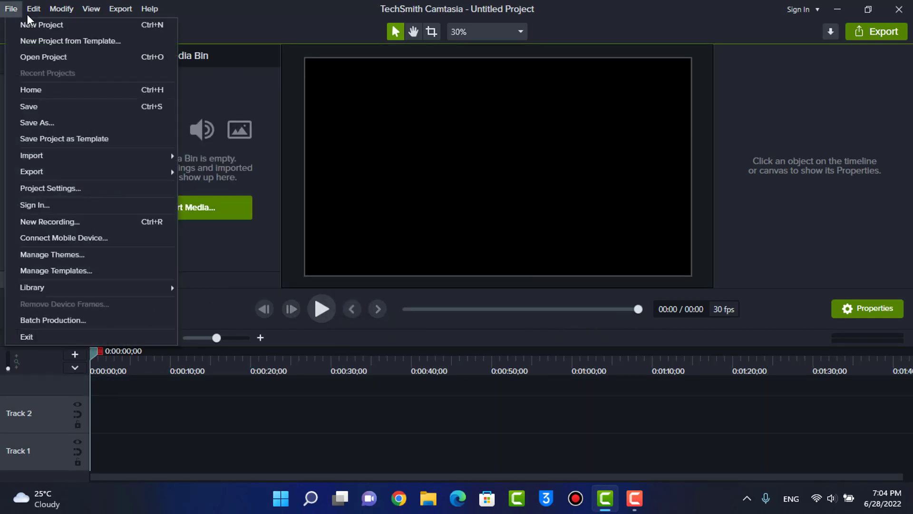
{"action": "left_click", "coordinate": [54, 46]}
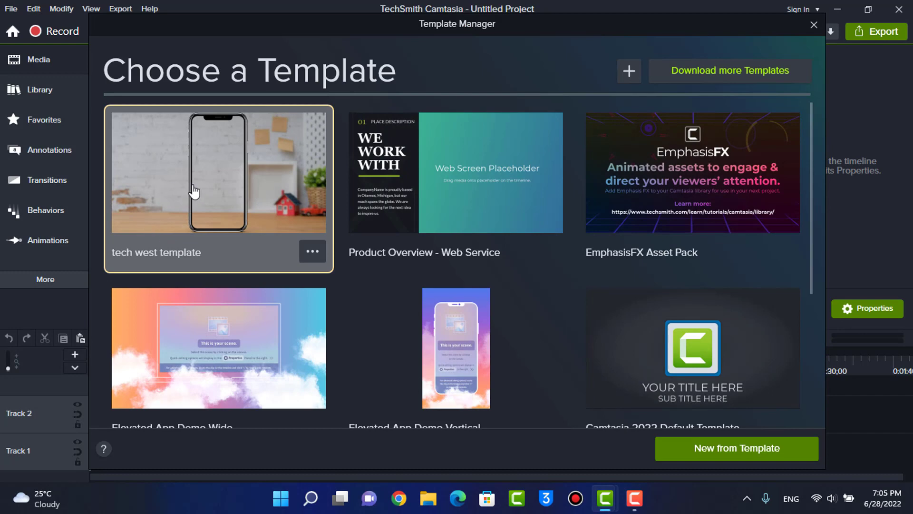
{"action": "left_click", "coordinate": [728, 449]}
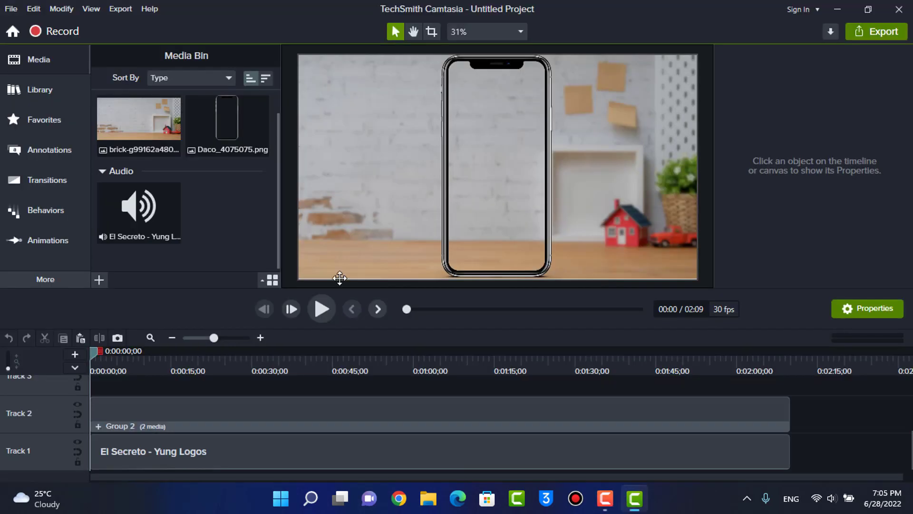
- Examine the template's background group, phone frame and opening title banner along the timeline
{"action": "scroll", "coordinate": [209, 448], "scroll_direction": "up", "scroll_amount": 1}
{"action": "scroll", "coordinate": [260, 430], "scroll_direction": "down", "scroll_amount": 1}
{"action": "left_click", "coordinate": [225, 415]}
{"action": "left_click", "coordinate": [220, 370]}
{"action": "left_click", "coordinate": [234, 370]}
{"action": "scroll", "coordinate": [294, 419], "scroll_direction": "up", "scroll_amount": 2}
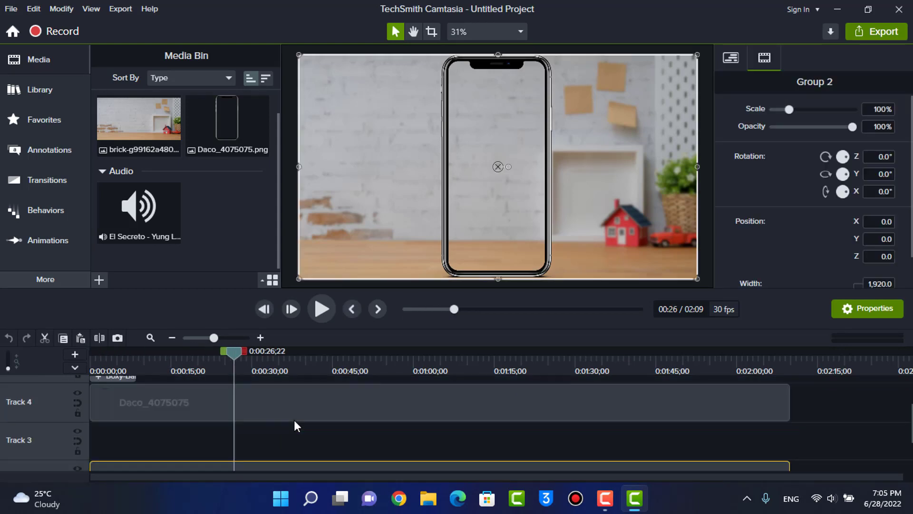
{"action": "left_click", "coordinate": [196, 410]}
{"action": "scroll", "coordinate": [273, 435], "scroll_direction": "up", "scroll_amount": 1}
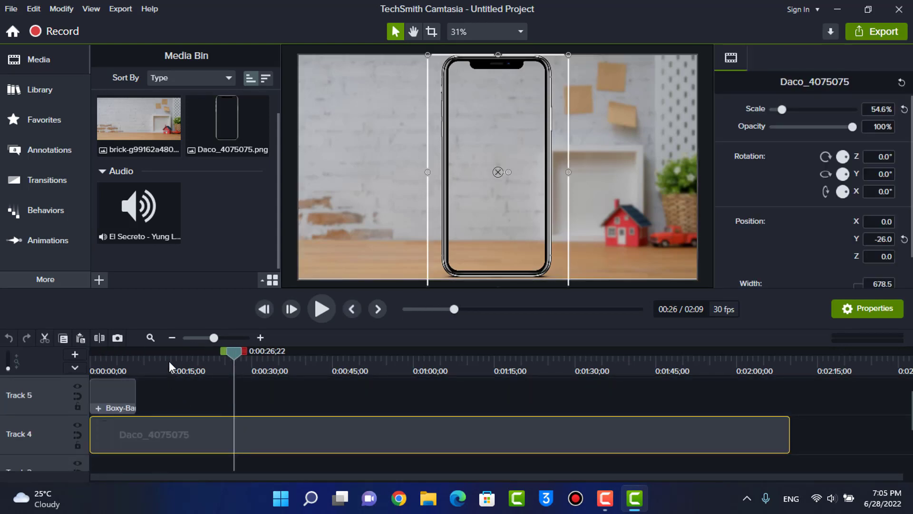
{"action": "left_click", "coordinate": [115, 359]}
{"action": "left_click", "coordinate": [111, 401]}
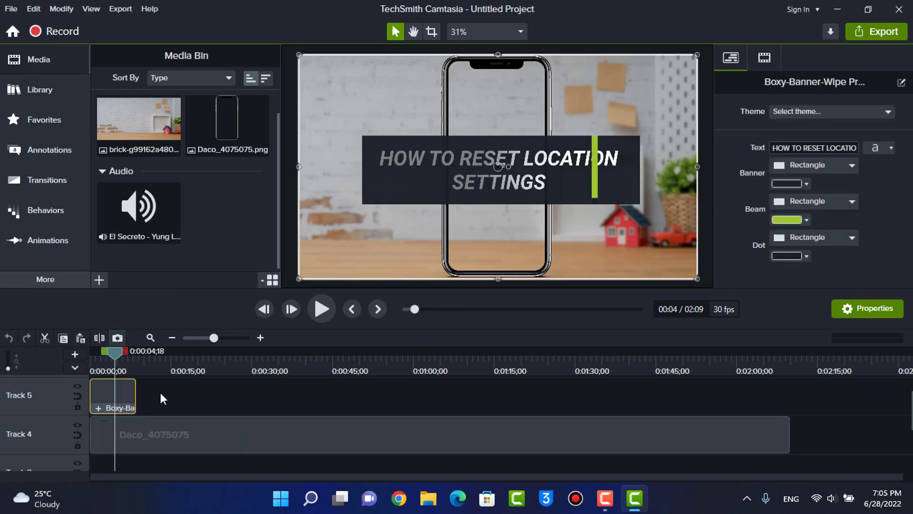
- Capture the frame at 0:00:04;18 as a still image on Track 6
{"action": "left_click", "coordinate": [117, 338]}
{"action": "left_click", "coordinate": [125, 395]}
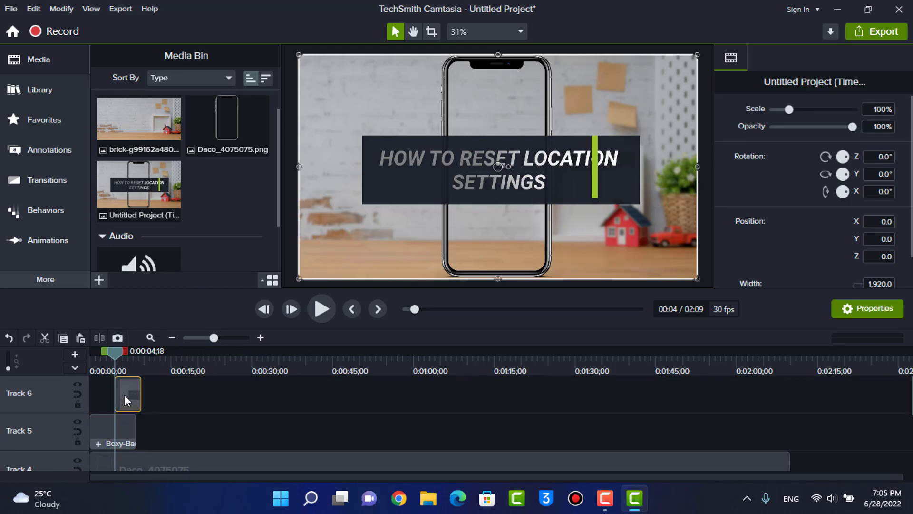
{"action": "left_click", "coordinate": [149, 418]}
{"action": "scroll", "coordinate": [250, 438], "scroll_direction": "down", "scroll_amount": 3}
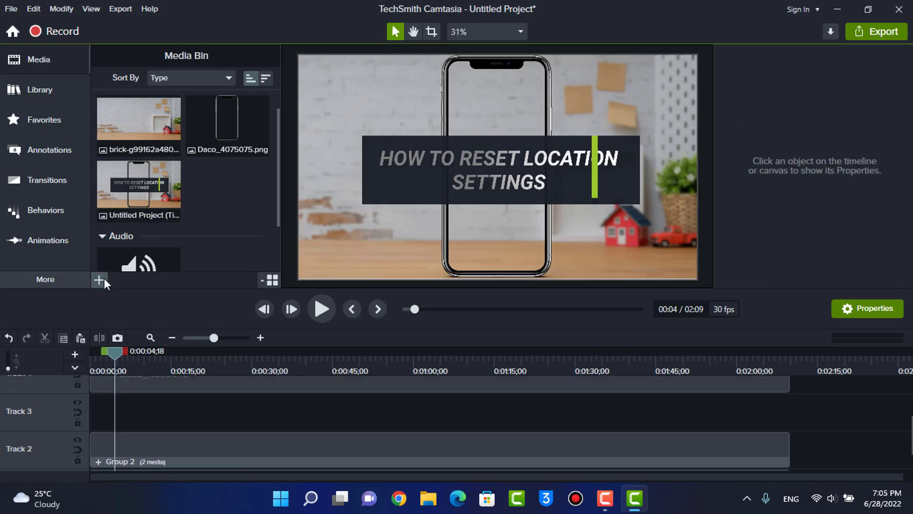
{"action": "left_click", "coordinate": [103, 279]}
{"action": "left_click", "coordinate": [114, 247]}
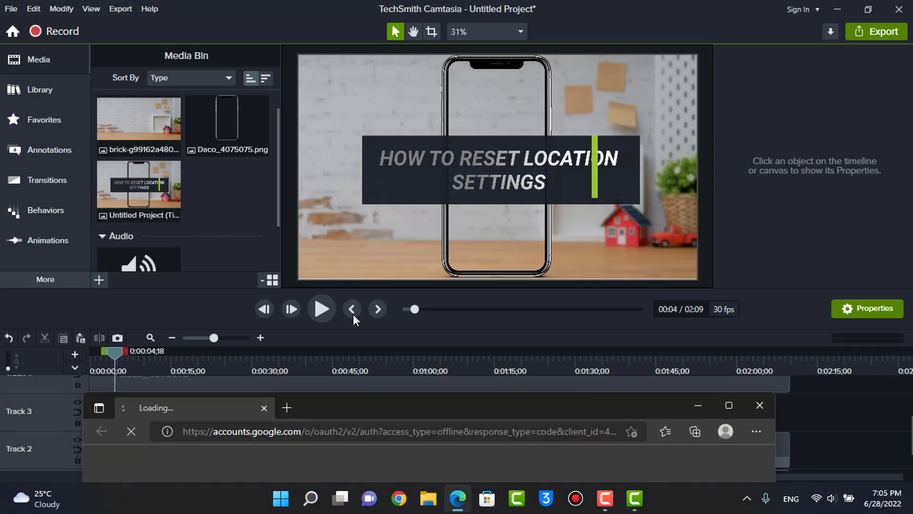
{"action": "left_click", "coordinate": [769, 416]}
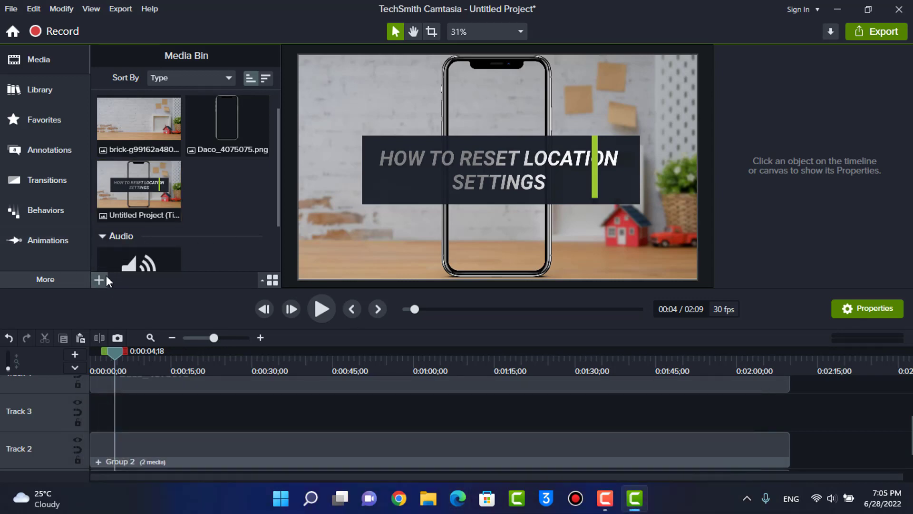
- Import To Edit.mp4 from the Output Video folder on the Desktop into the media bin
{"action": "left_click", "coordinate": [101, 280]}
{"action": "left_click", "coordinate": [108, 234]}
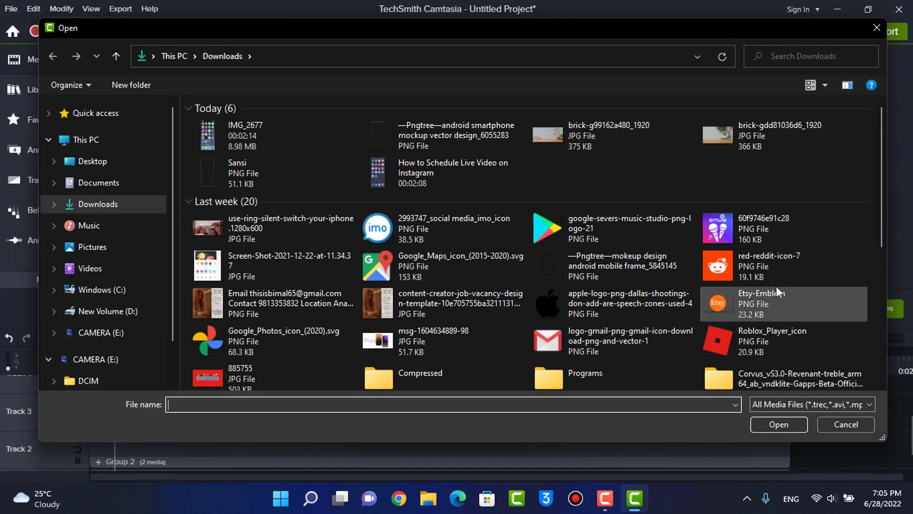
{"action": "left_click", "coordinate": [110, 156]}
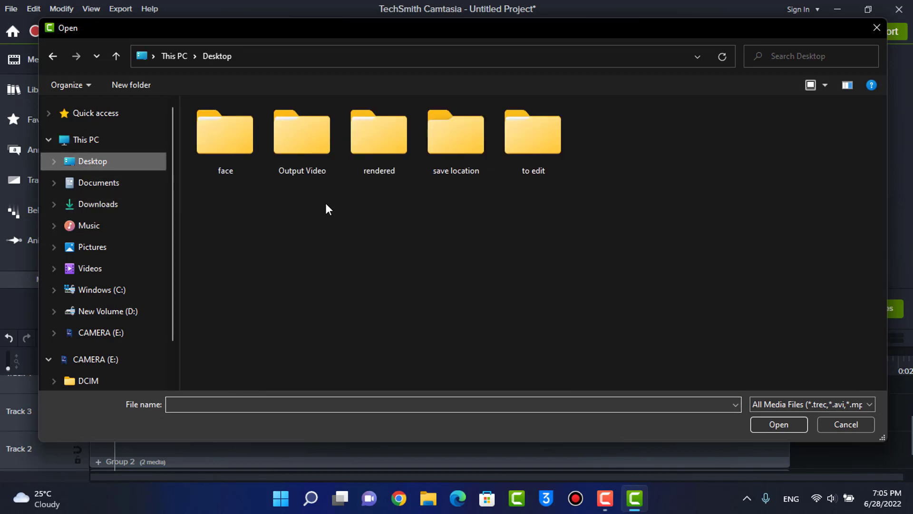
{"action": "double_click", "coordinate": [516, 164]}
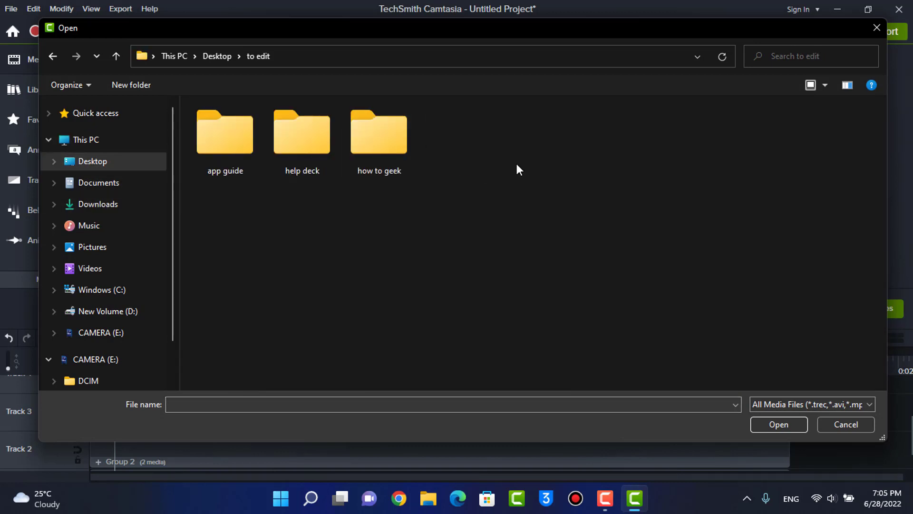
{"action": "left_click", "coordinate": [116, 56]}
{"action": "double_click", "coordinate": [324, 147]}
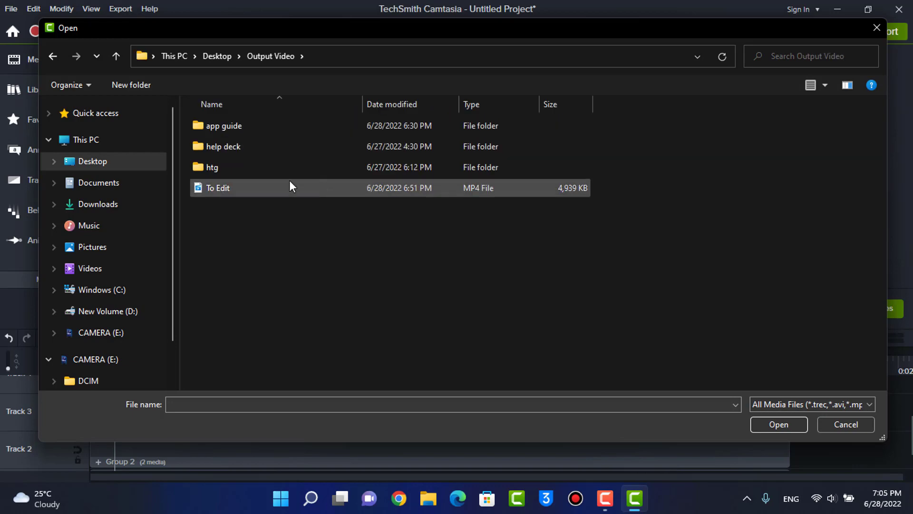
{"action": "double_click", "coordinate": [278, 183]}
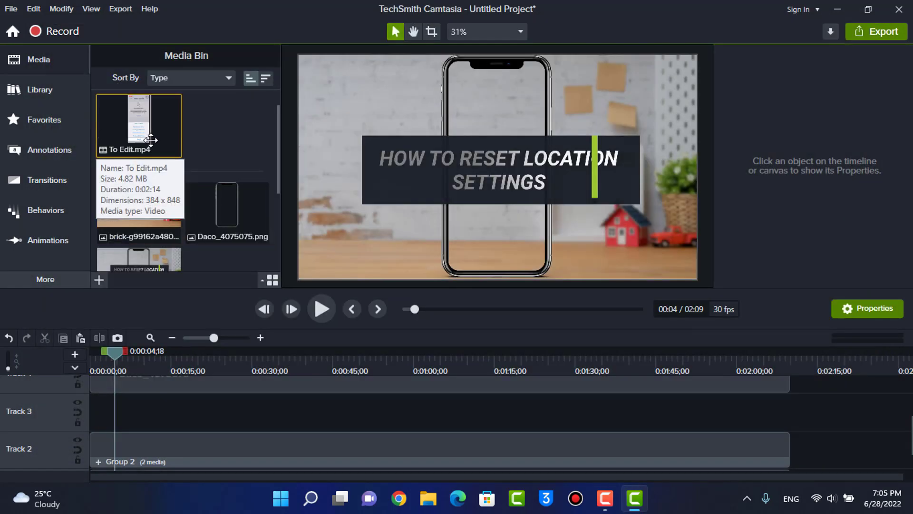
- Place To Edit.mp4 at the start of Track 3 and enlarge it downward to about 113.7% scale inside the phone frame
{"action": "left_click_drag", "start_coordinate": [143, 138], "coordinate": [122, 401]}
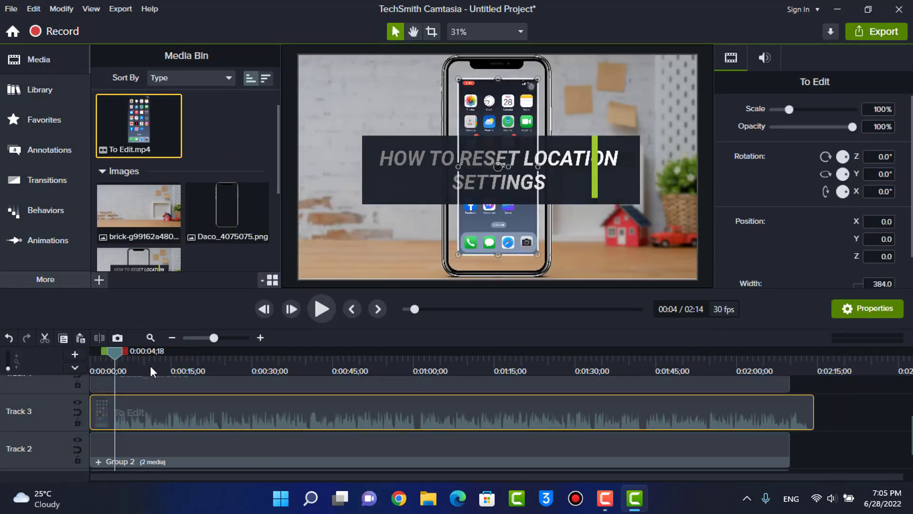
{"action": "left_click_drag", "start_coordinate": [151, 366], "coordinate": [239, 366]}
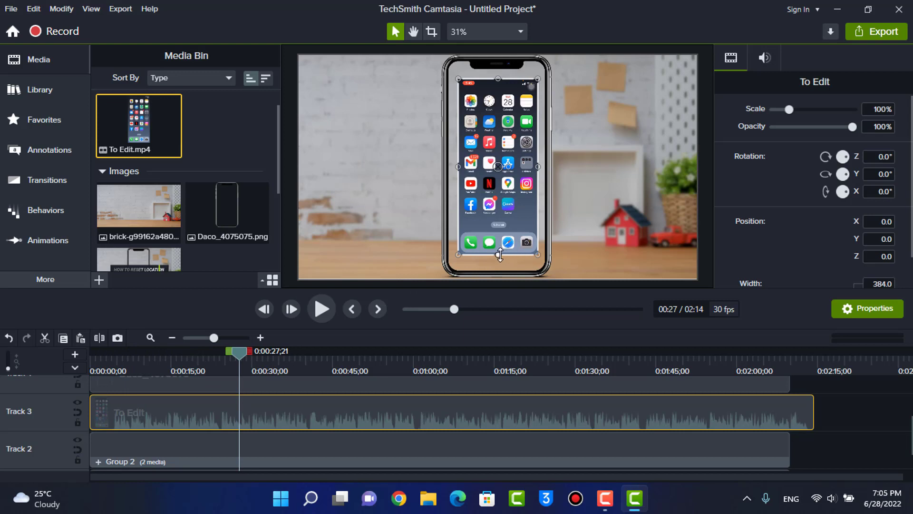
{"action": "left_click_drag", "start_coordinate": [500, 256], "coordinate": [500, 280]}
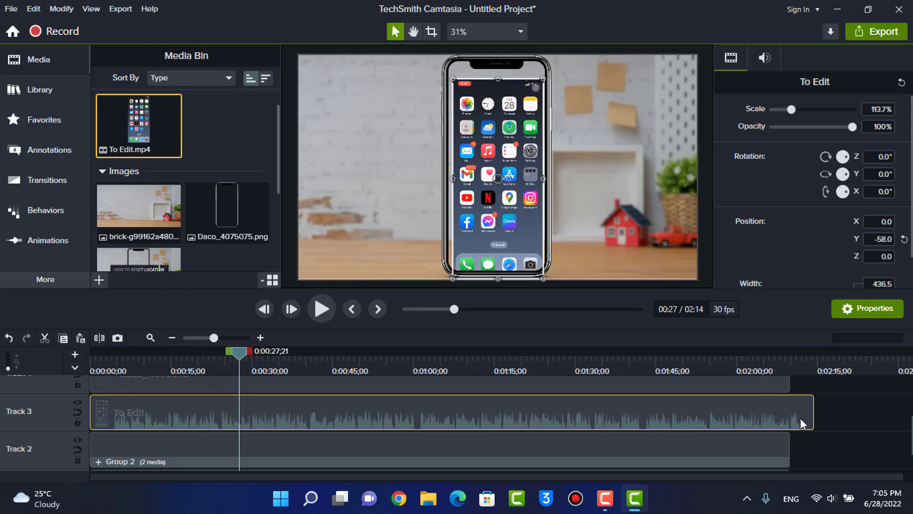
- Extend the El Secreto music and Group 2 to the end of the recording, and lengthen the phone frame image to nearly the same point
{"action": "scroll", "coordinate": [816, 446], "scroll_direction": "down", "scroll_amount": 1}
{"action": "left_click_drag", "start_coordinate": [791, 427], "coordinate": [813, 450]}
{"action": "left_click", "coordinate": [811, 448]}
{"action": "left_click", "coordinate": [822, 447]}
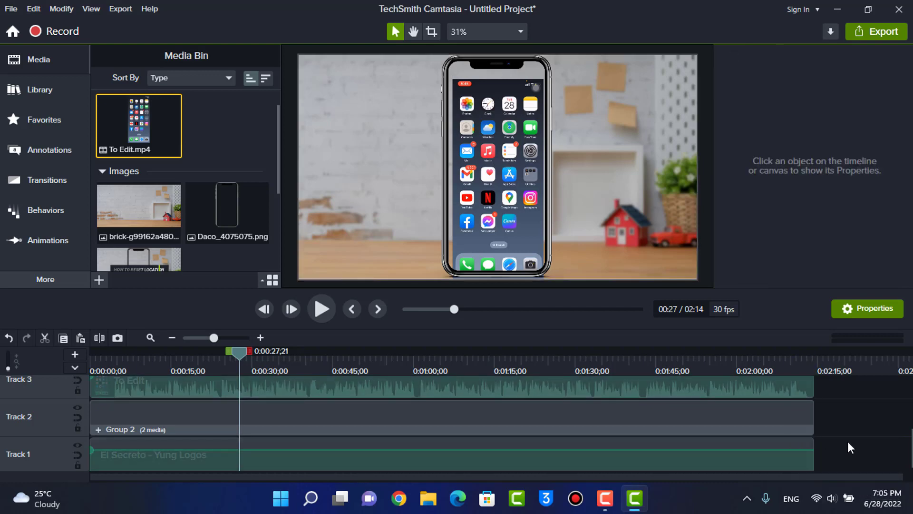
{"action": "scroll", "coordinate": [791, 406], "scroll_direction": "up", "scroll_amount": 1}
{"action": "left_click_drag", "start_coordinate": [790, 385], "coordinate": [805, 385]}
{"action": "left_click", "coordinate": [844, 415]}
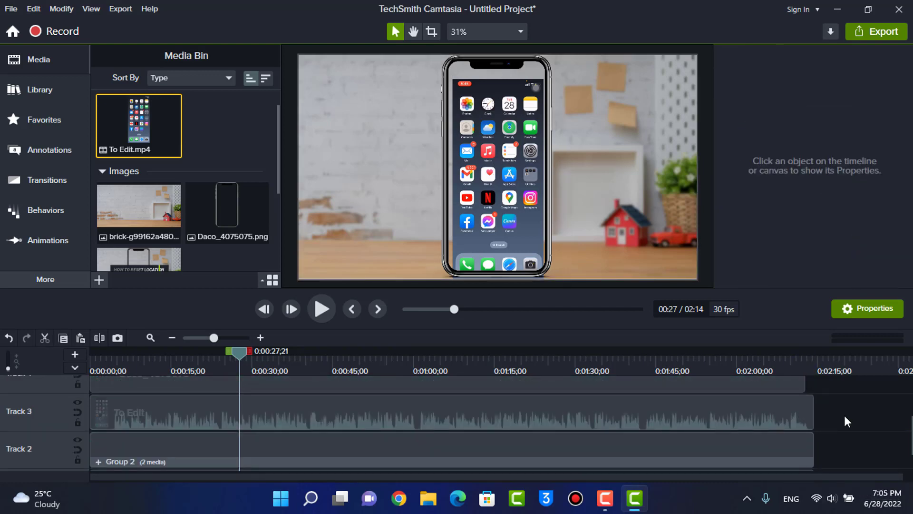
- Delete the To Edit recording from Track 3 and return the playhead to the start of the timeline
{"action": "left_click", "coordinate": [688, 412]}
{"action": "key", "text": "Delete"}
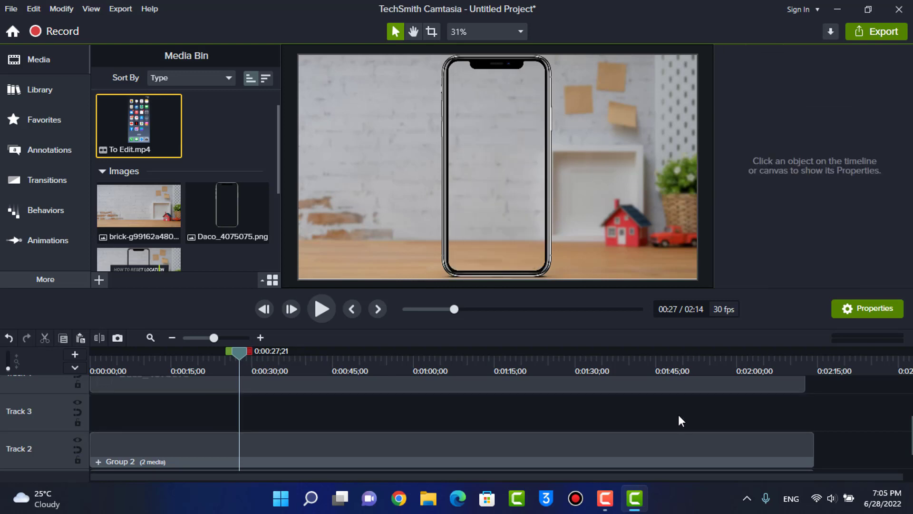
{"action": "scroll", "coordinate": [531, 410], "scroll_direction": "up", "scroll_amount": 1}
{"action": "scroll", "coordinate": [164, 148], "scroll_direction": "down", "scroll_amount": 2}
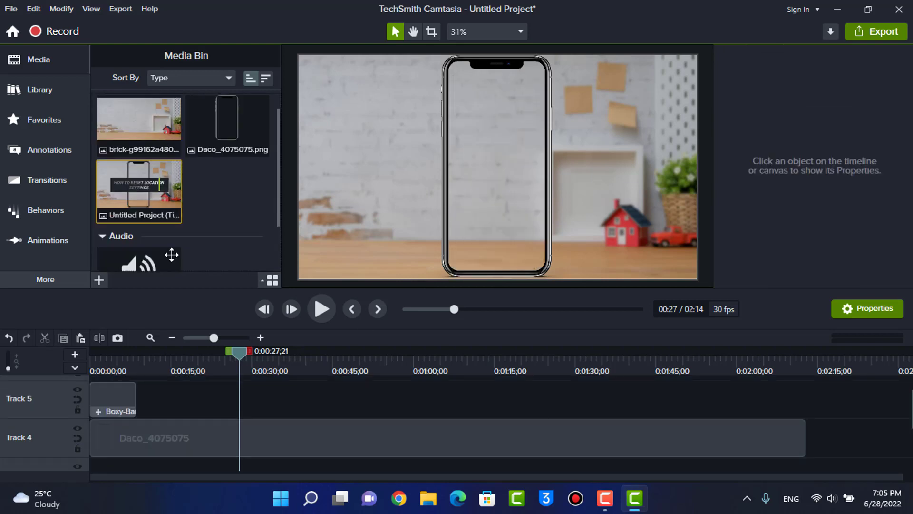
{"action": "scroll", "coordinate": [207, 436], "scroll_direction": "down", "scroll_amount": 1}
{"action": "left_click", "coordinate": [91, 367]}
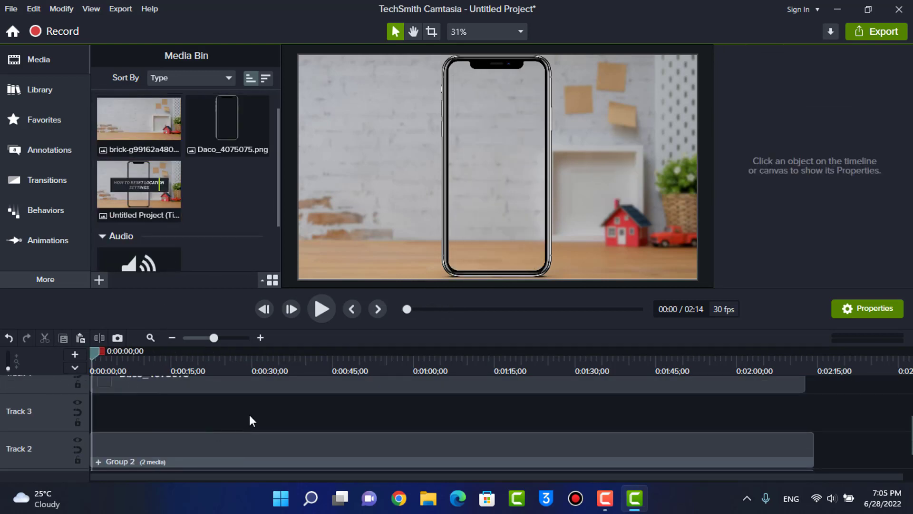
{"action": "scroll", "coordinate": [250, 415], "scroll_direction": "down", "scroll_amount": 3}
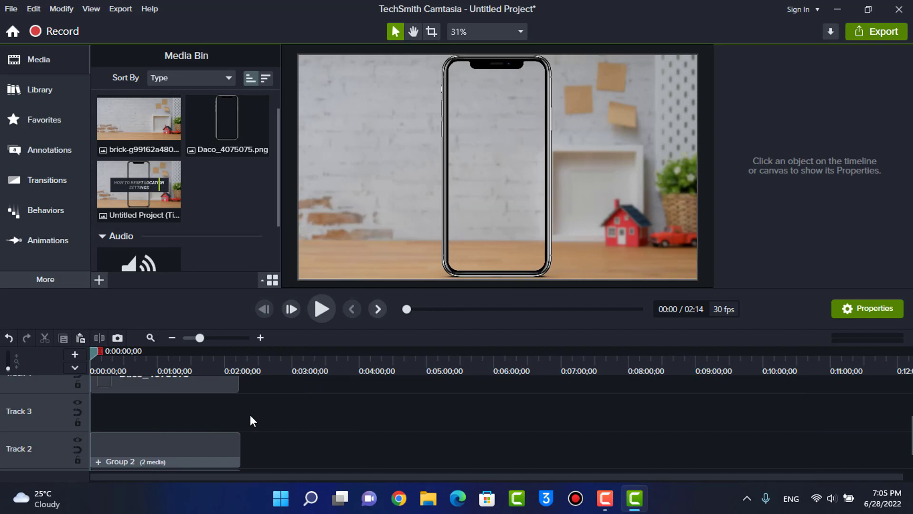